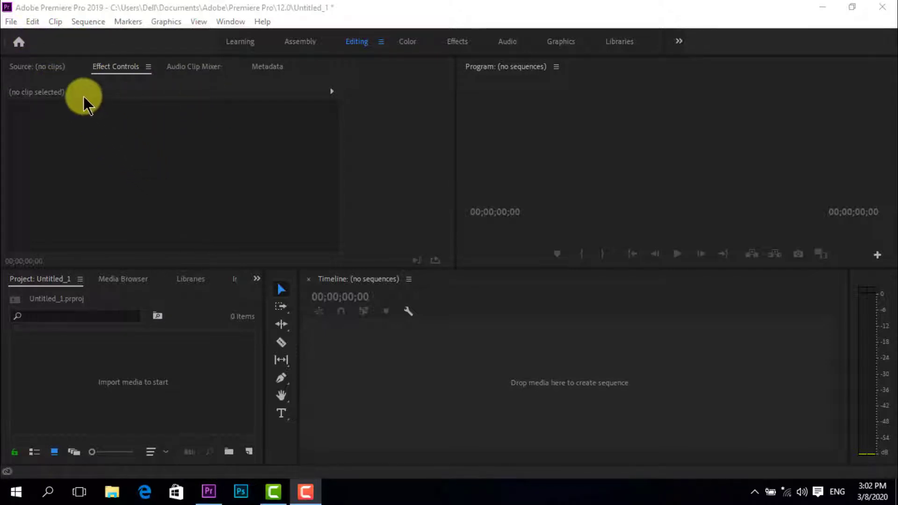
Create a new sequence named Sequence 02 from the DV - NTSC Standard 48kHz preset
{"action": "left_click", "coordinate": [11, 22]}
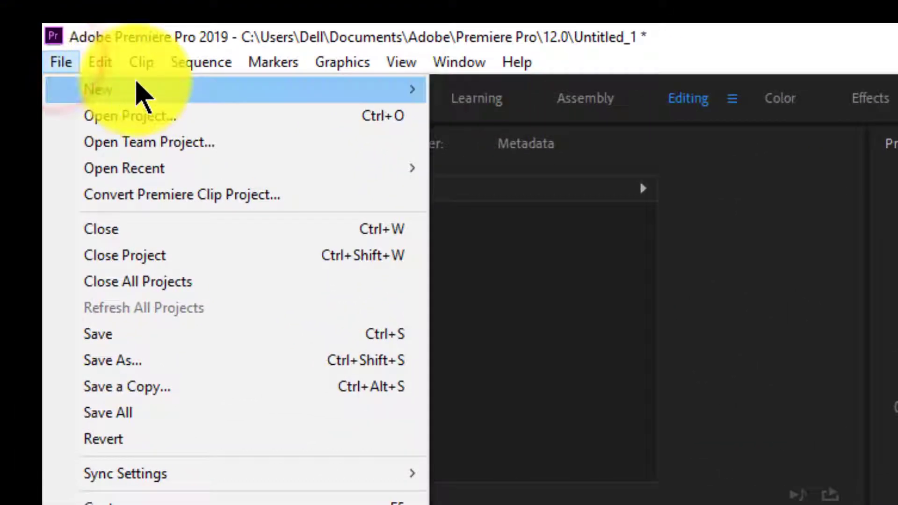
{"action": "mouse_move", "coordinate": [140, 92]}
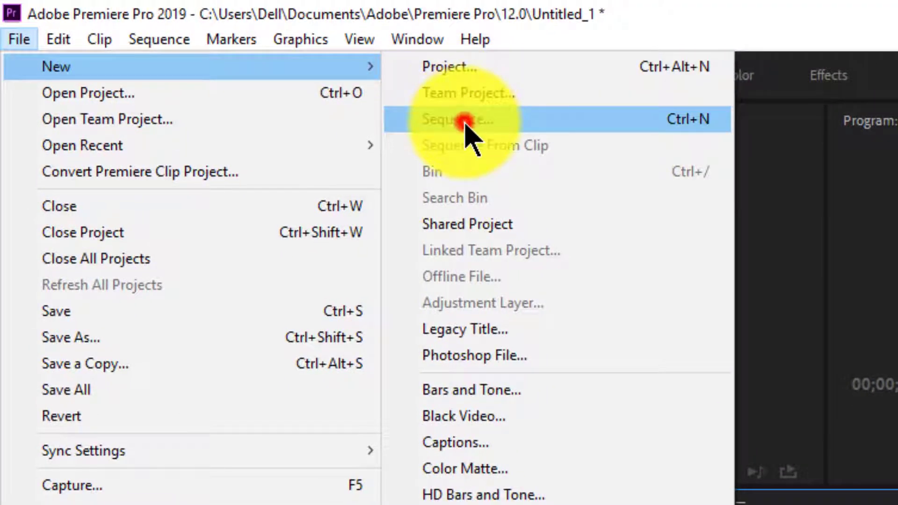
{"action": "left_click", "coordinate": [464, 120]}
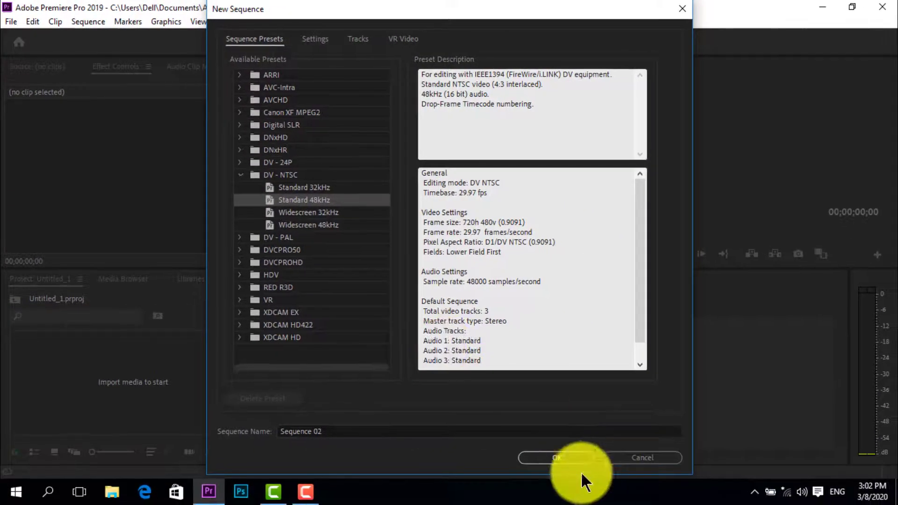
{"action": "left_click", "coordinate": [570, 460]}
Remove Sequence 02 from the project
{"action": "left_click", "coordinate": [89, 358]}
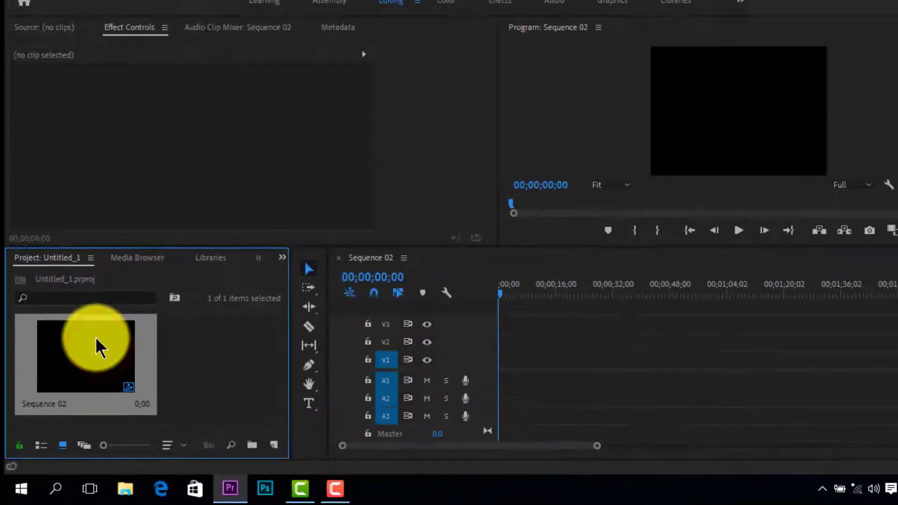
{"action": "left_click", "coordinate": [32, 22]}
{"action": "left_click", "coordinate": [138, 62]}
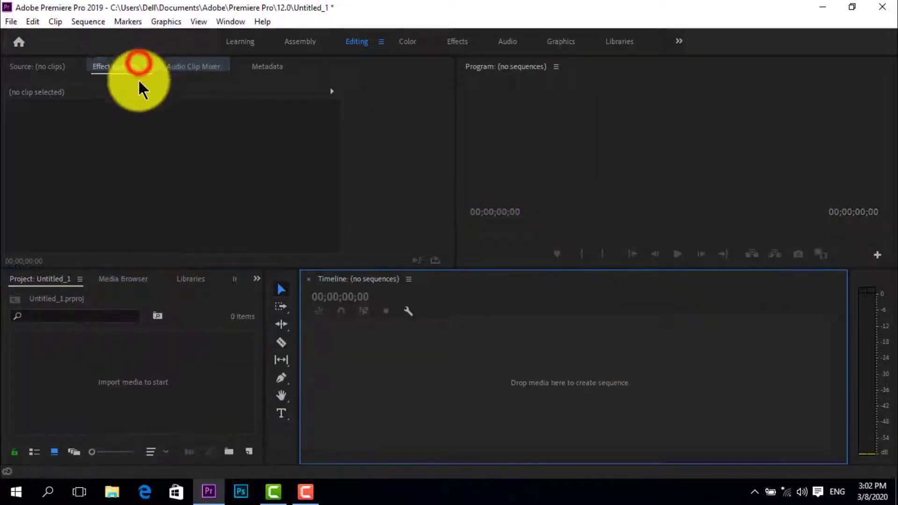
{"action": "left_click", "coordinate": [20, 21]}
{"action": "mouse_move", "coordinate": [24, 41]}
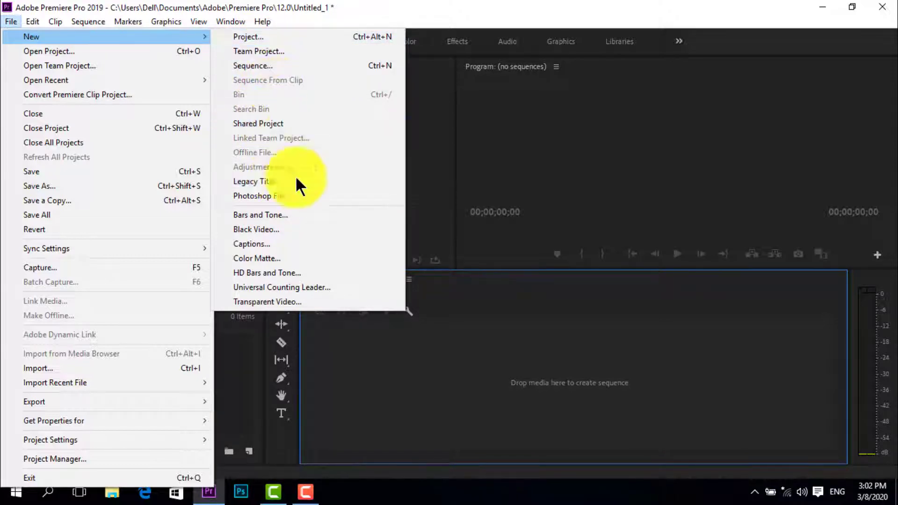
{"action": "left_click", "coordinate": [393, 350]}
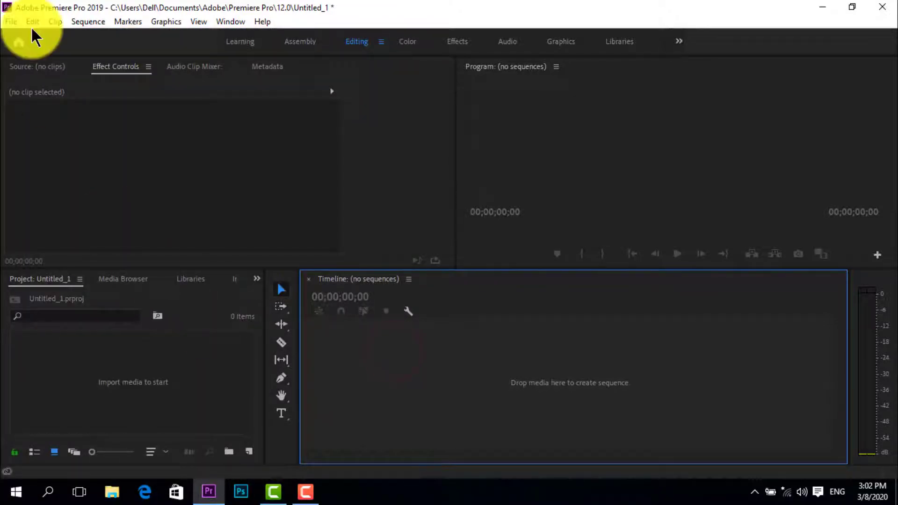
{"action": "left_click", "coordinate": [11, 22]}
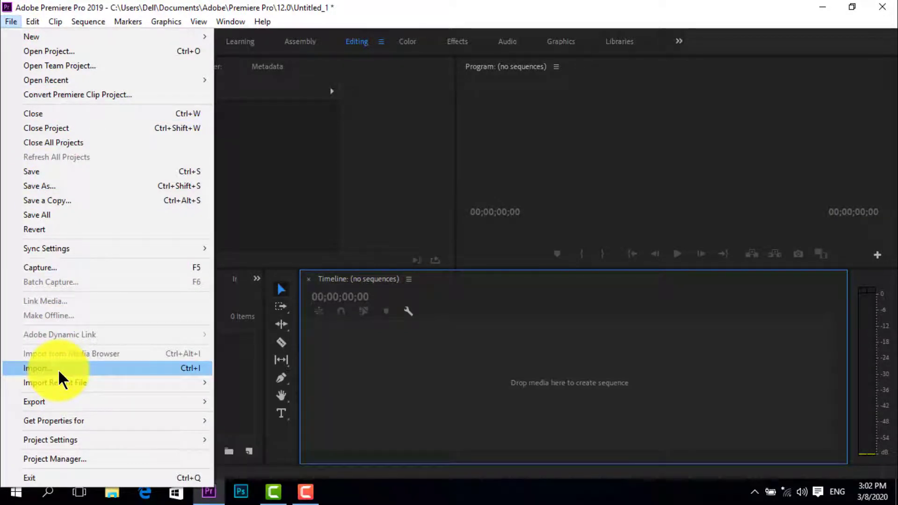
{"action": "left_click", "coordinate": [232, 378]}
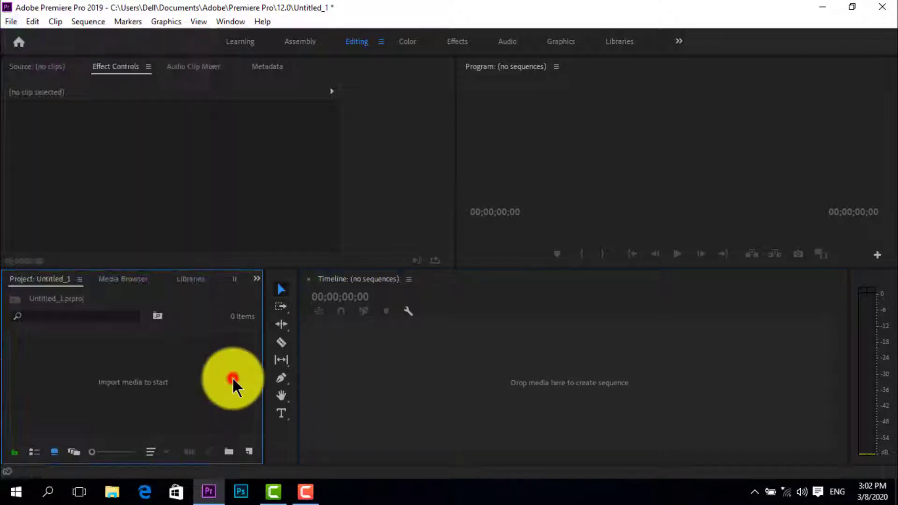
{"action": "right_click", "coordinate": [115, 351]}
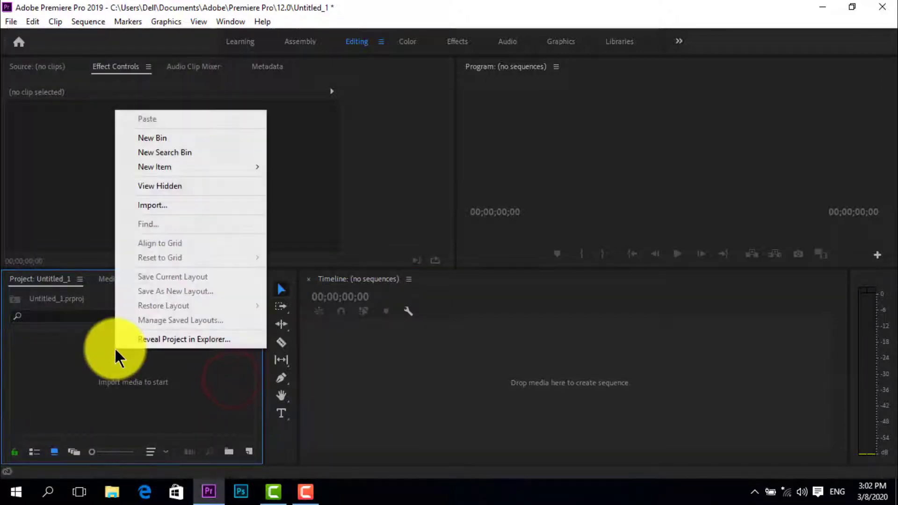
{"action": "left_click", "coordinate": [153, 209]}
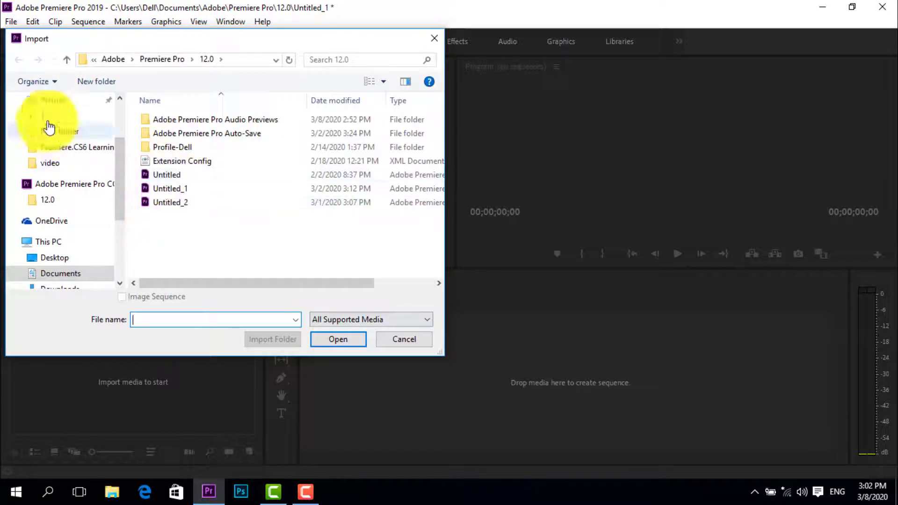
{"action": "left_click", "coordinate": [60, 257]}
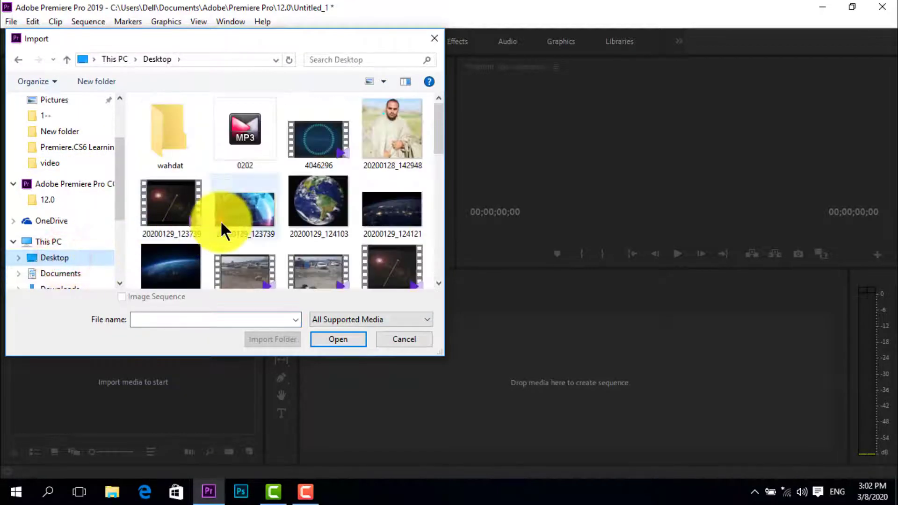
{"action": "left_click_drag", "start_coordinate": [438, 131], "coordinate": [450, 275]}
{"action": "left_click", "coordinate": [181, 252]}
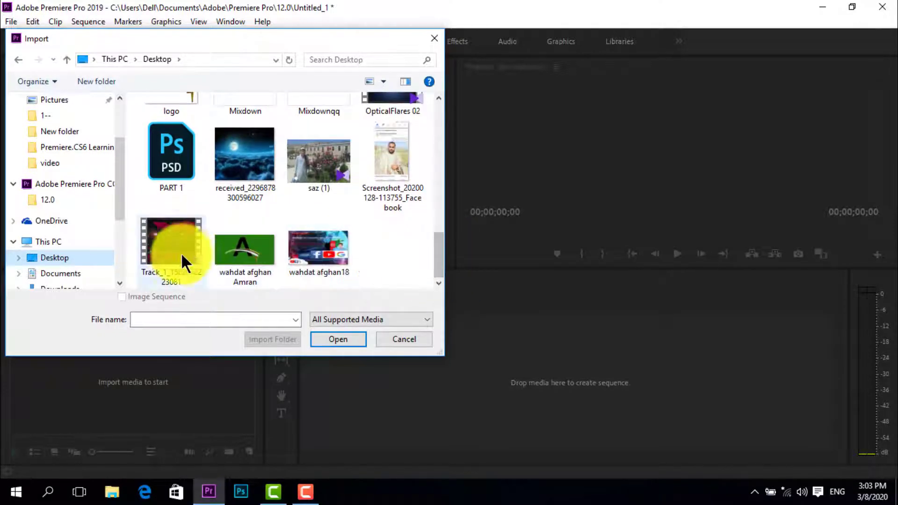
{"action": "left_click", "coordinate": [346, 329]}
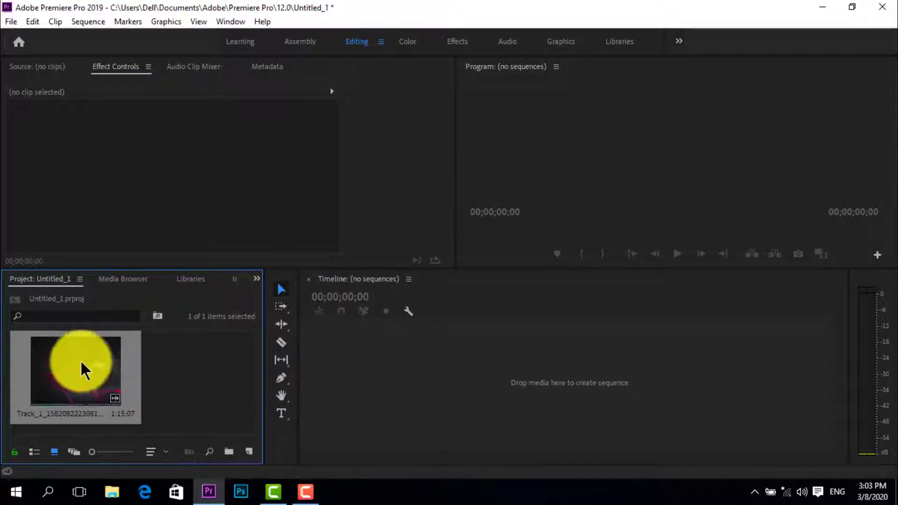
{"action": "left_click_drag", "start_coordinate": [80, 367], "coordinate": [458, 387]}
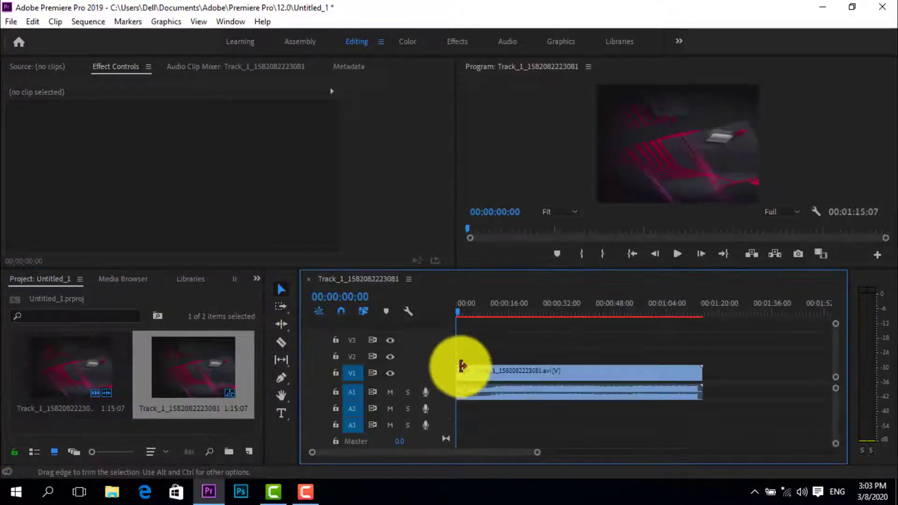
Start a new project and review its general settings for video display format, audio display format and capture format
{"action": "left_click", "coordinate": [11, 22]}
{"action": "mouse_move", "coordinate": [138, 35]}
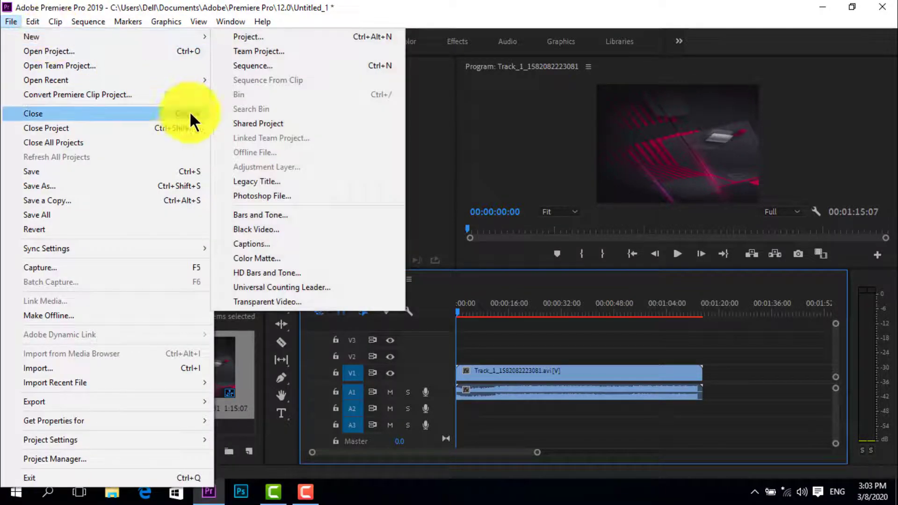
{"action": "mouse_move", "coordinate": [202, 36]}
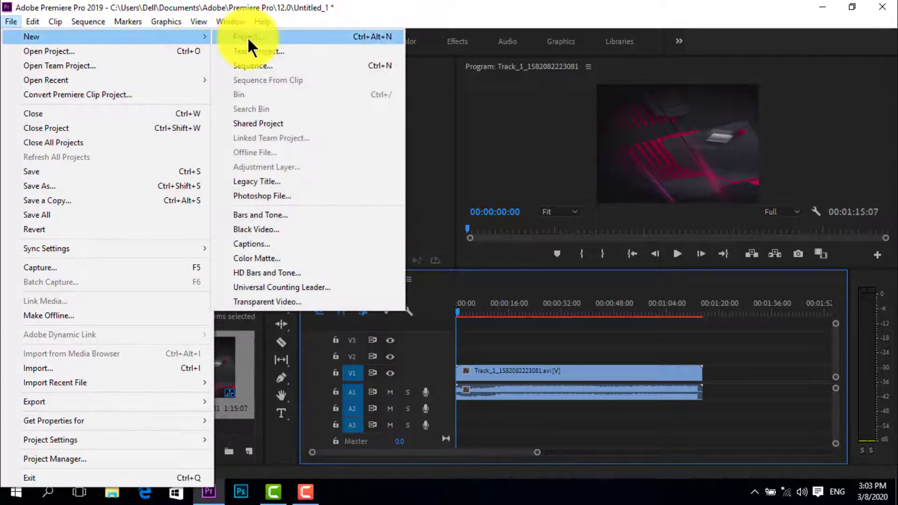
{"action": "left_click", "coordinate": [247, 37]}
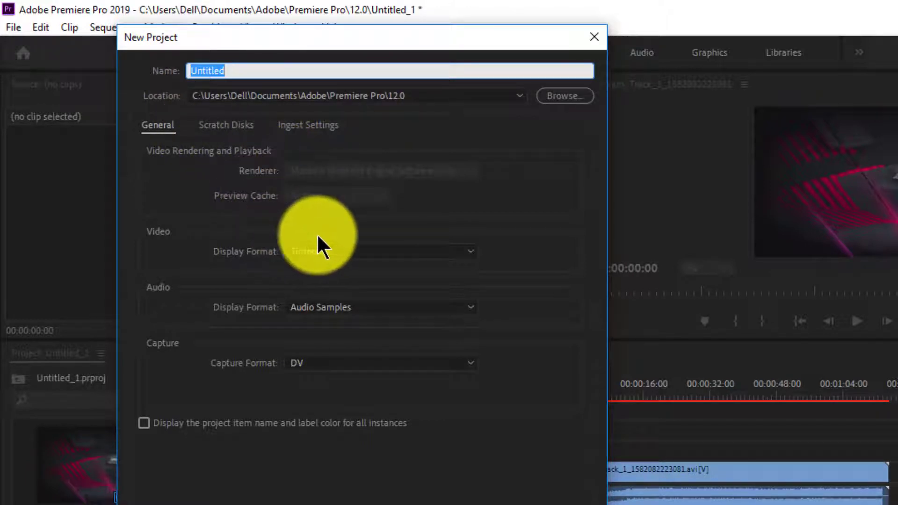
{"action": "left_click", "coordinate": [367, 253]}
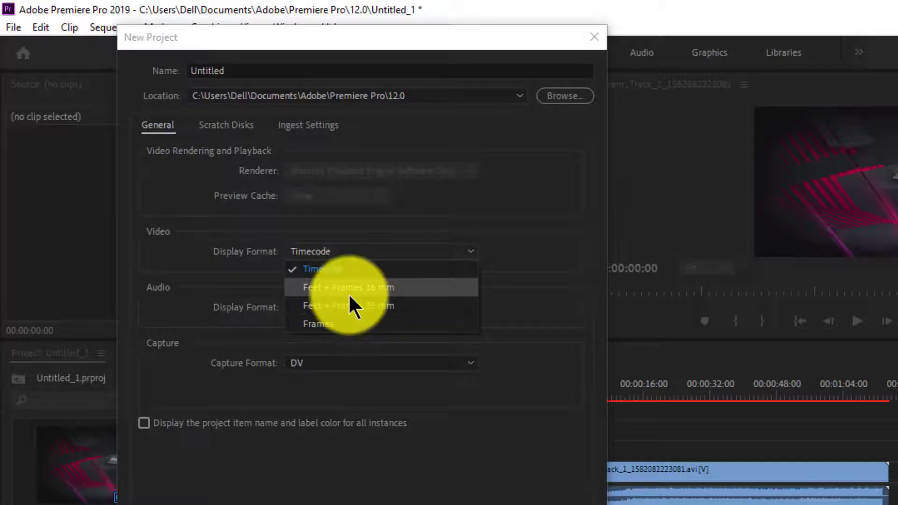
{"action": "left_click", "coordinate": [260, 317]}
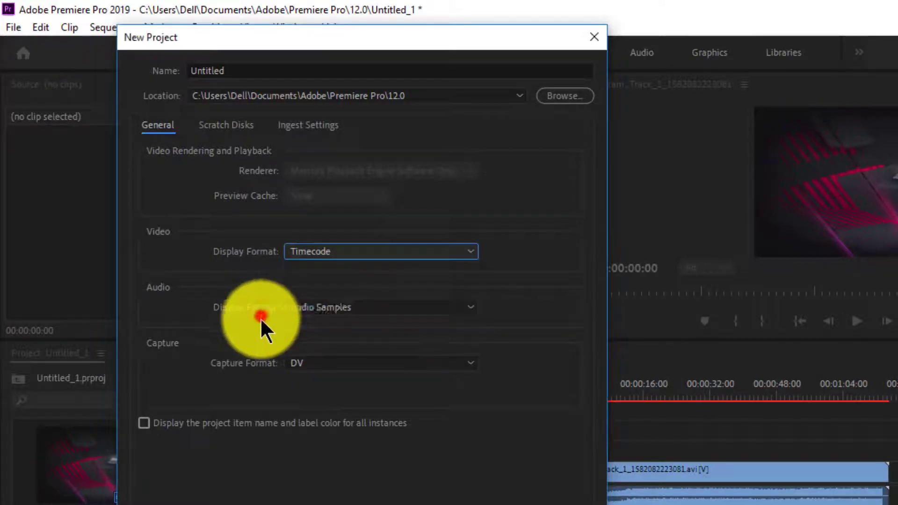
{"action": "left_click", "coordinate": [342, 313]}
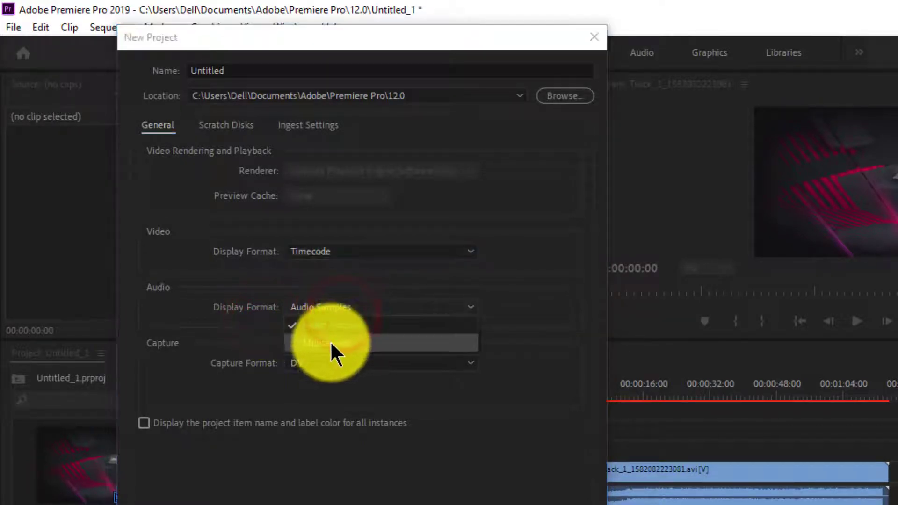
{"action": "left_click", "coordinate": [250, 335]}
{"action": "left_click", "coordinate": [312, 369]}
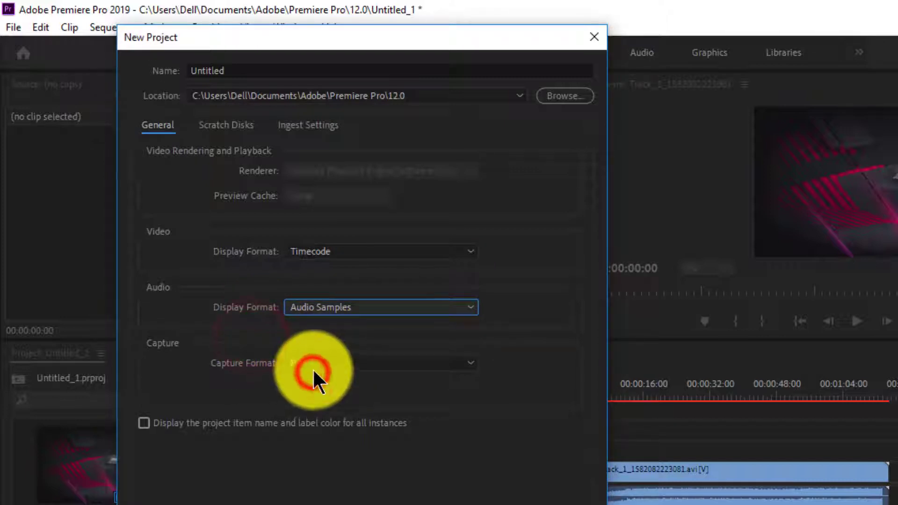
{"action": "left_click", "coordinate": [213, 259]}
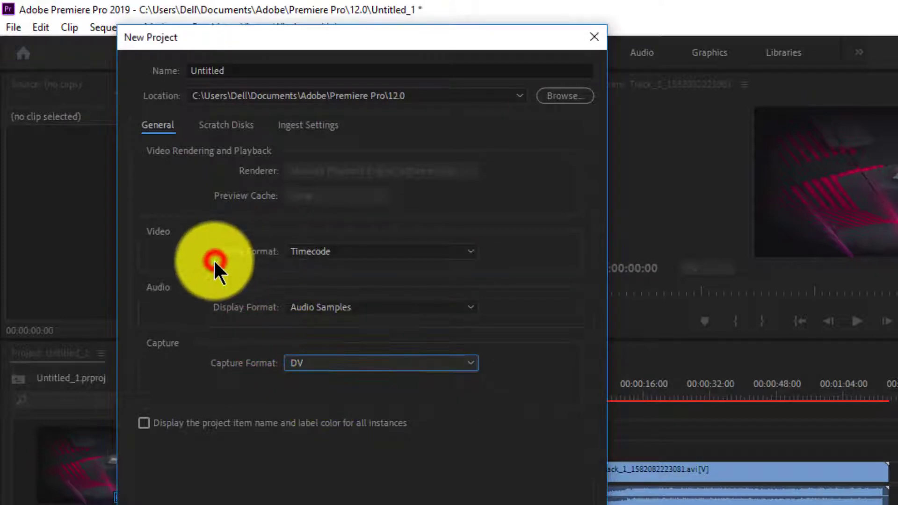
Review the new project's scratch disk locations and ingest settings, and close the setup without creating a project
{"action": "left_click", "coordinate": [220, 136]}
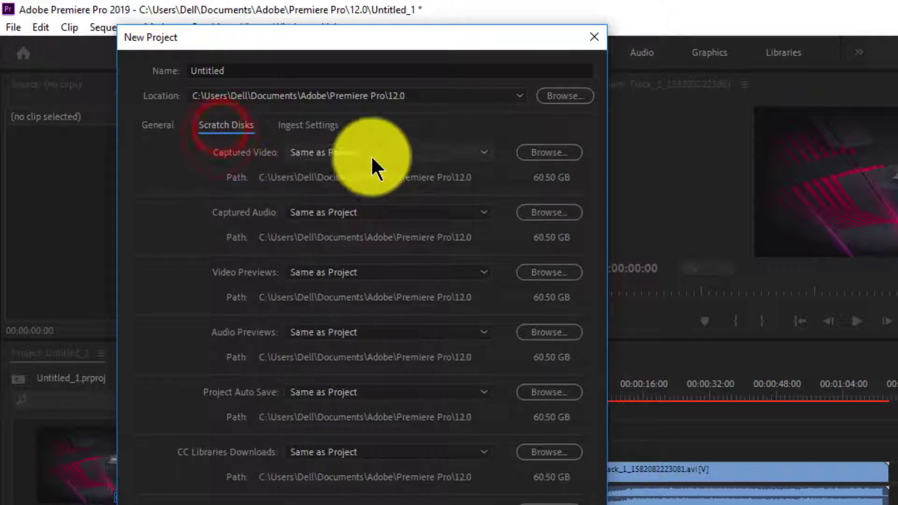
{"action": "left_click", "coordinate": [533, 153]}
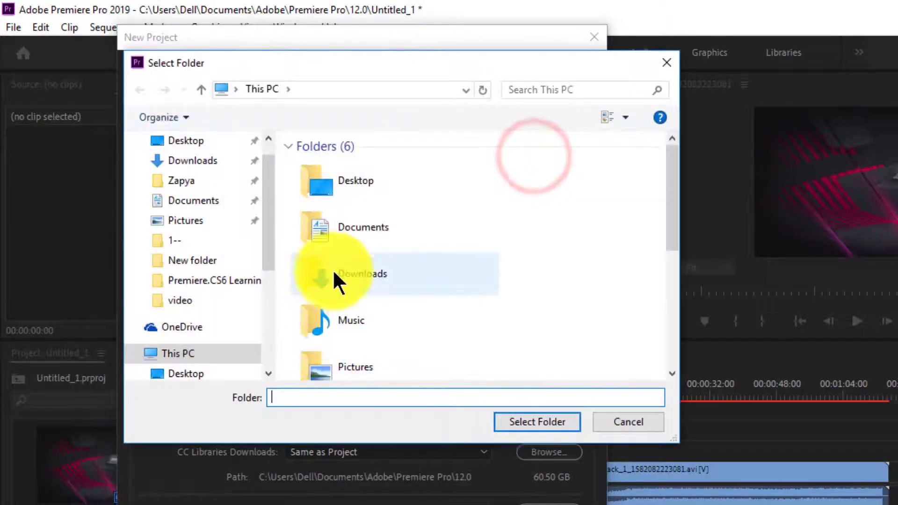
{"action": "left_click", "coordinate": [353, 327]}
{"action": "left_click", "coordinate": [611, 421]}
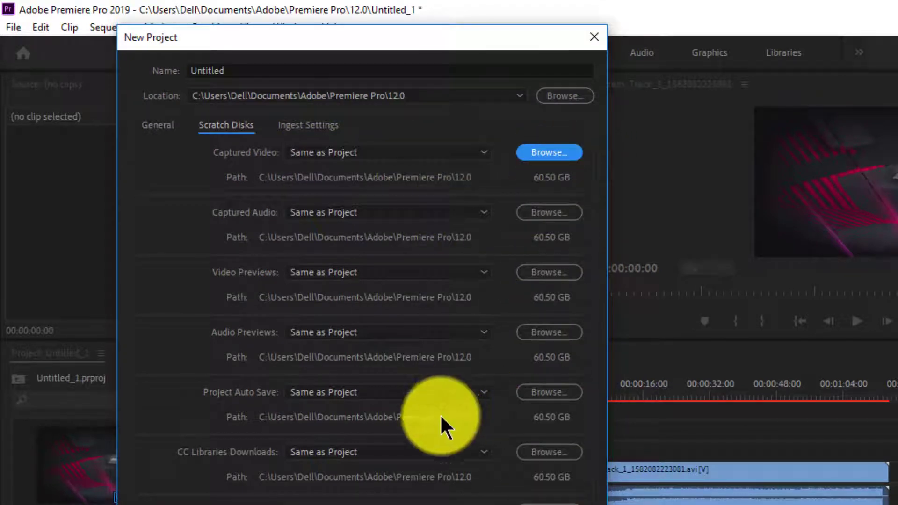
{"action": "left_click", "coordinate": [296, 125]}
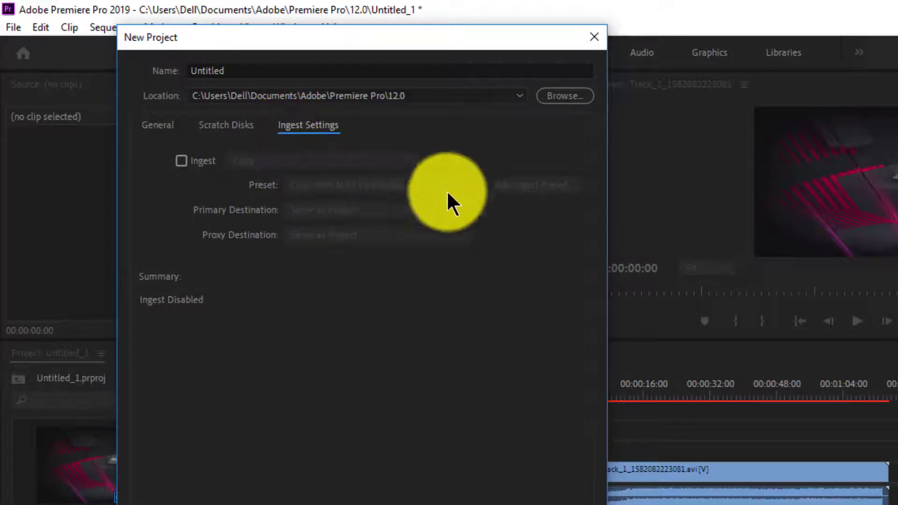
{"action": "left_click", "coordinate": [594, 36]}
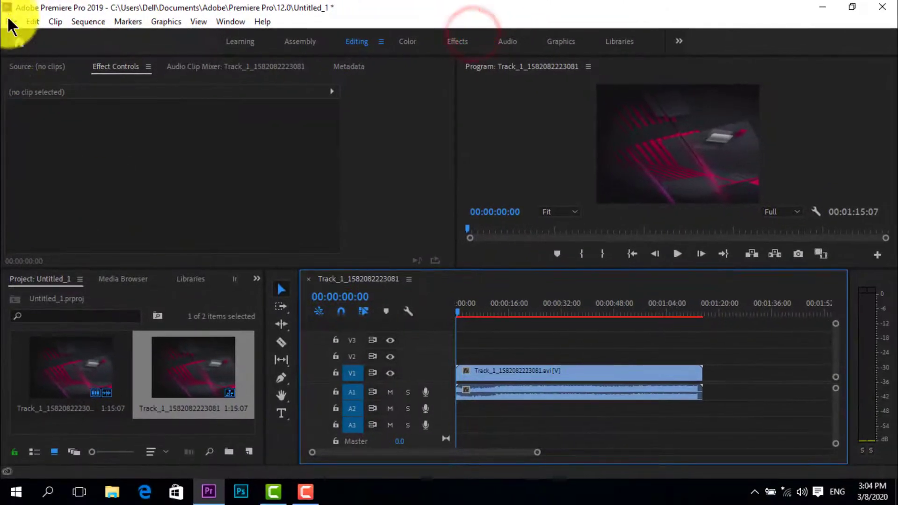
{"action": "left_click", "coordinate": [10, 22]}
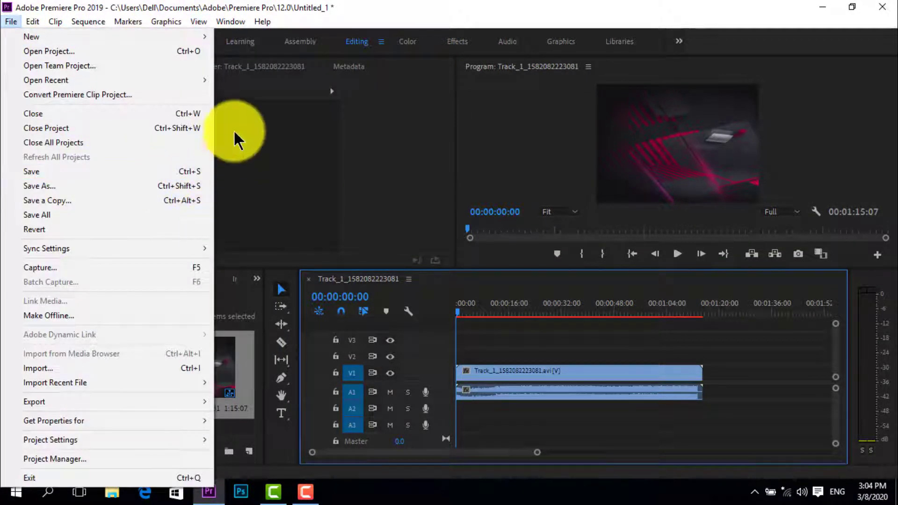
{"action": "mouse_move", "coordinate": [204, 40]}
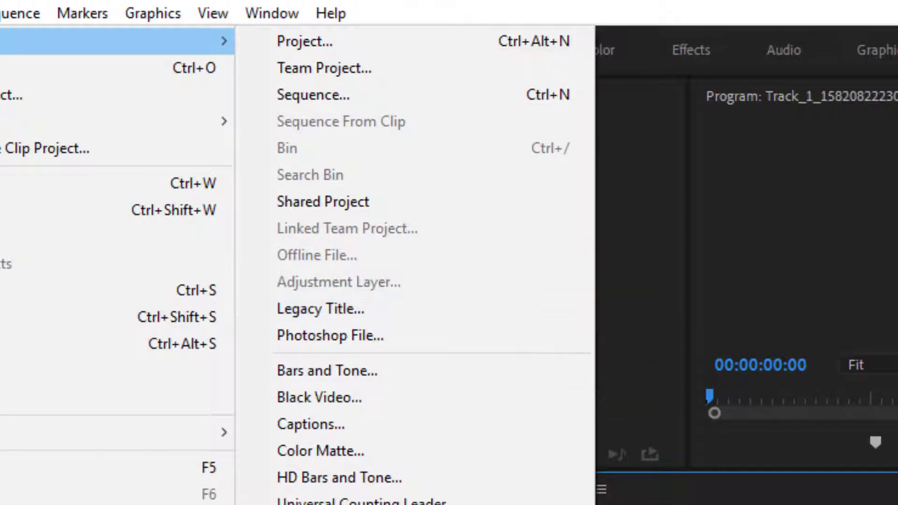
{"action": "left_click", "coordinate": [512, 353]}
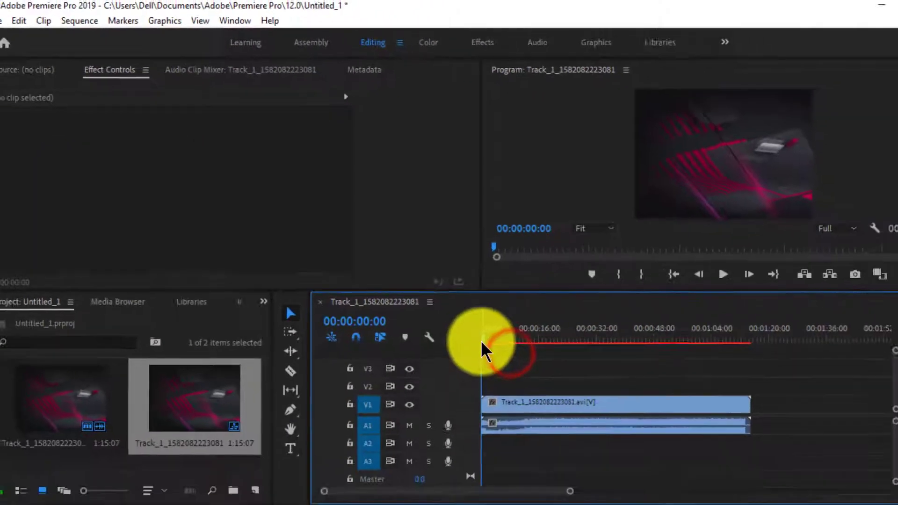
Scrub into the sequence, review the commands available for the video clip on V1, and return the playhead to the start
{"action": "left_click_drag", "start_coordinate": [482, 340], "coordinate": [496, 339]}
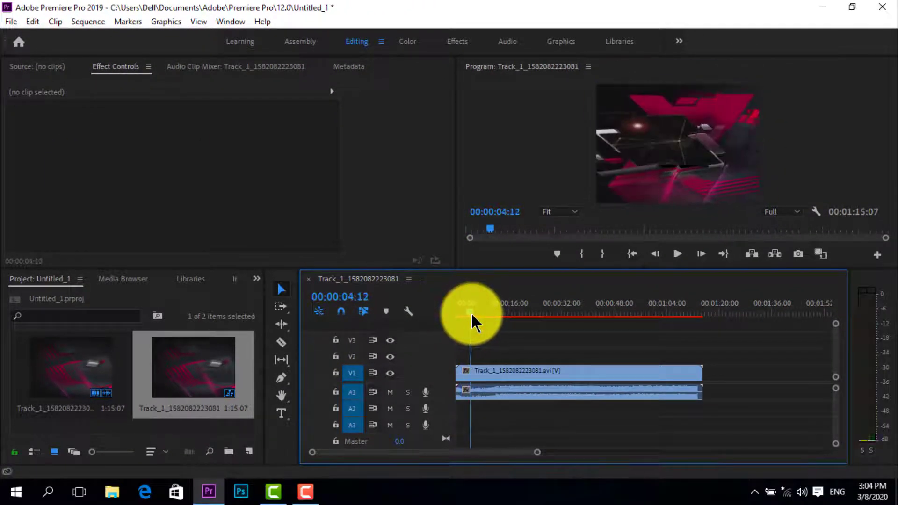
{"action": "right_click", "coordinate": [485, 369]}
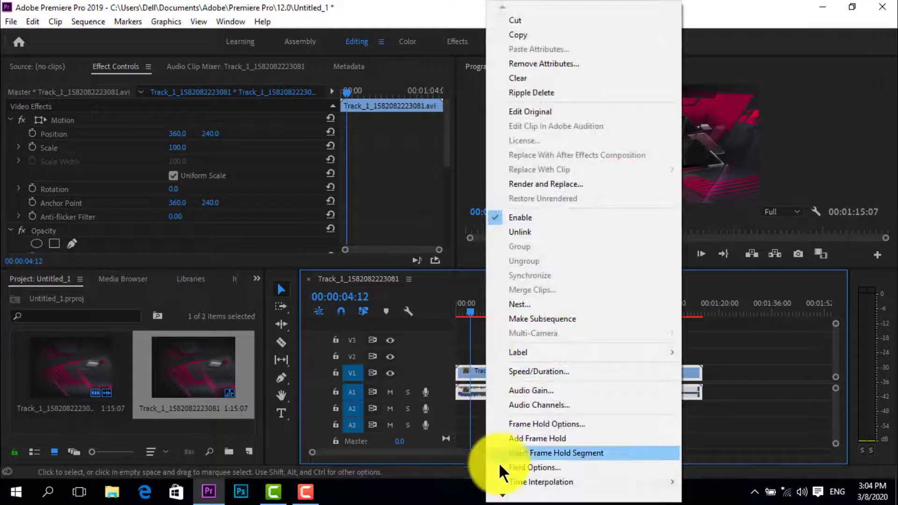
{"action": "left_click", "coordinate": [501, 486]}
{"action": "scroll", "coordinate": [500, 486], "scroll_direction": "down", "scroll_amount": 2}
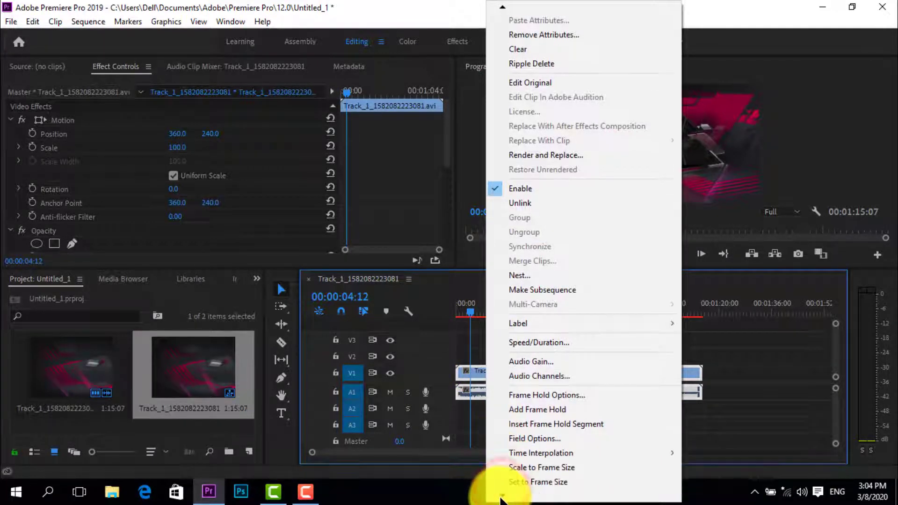
{"action": "left_click", "coordinate": [501, 484]}
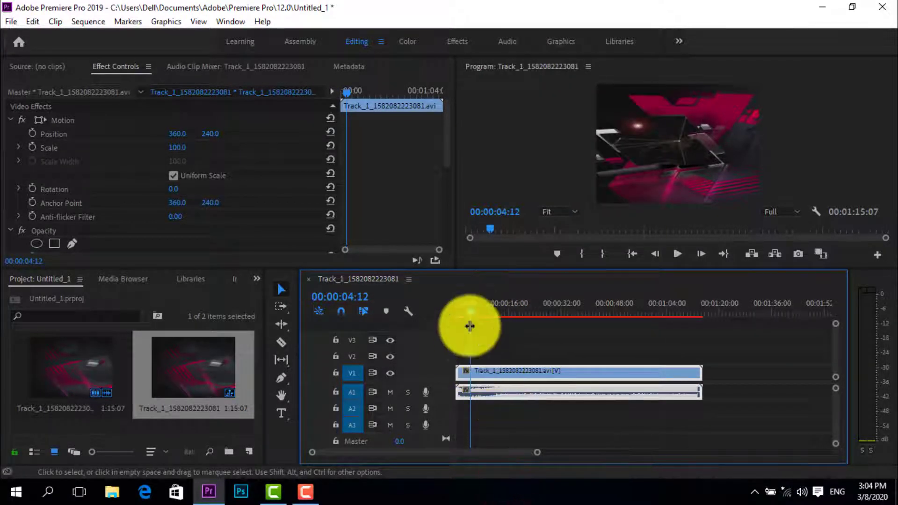
{"action": "left_click_drag", "start_coordinate": [470, 307], "coordinate": [465, 356]}
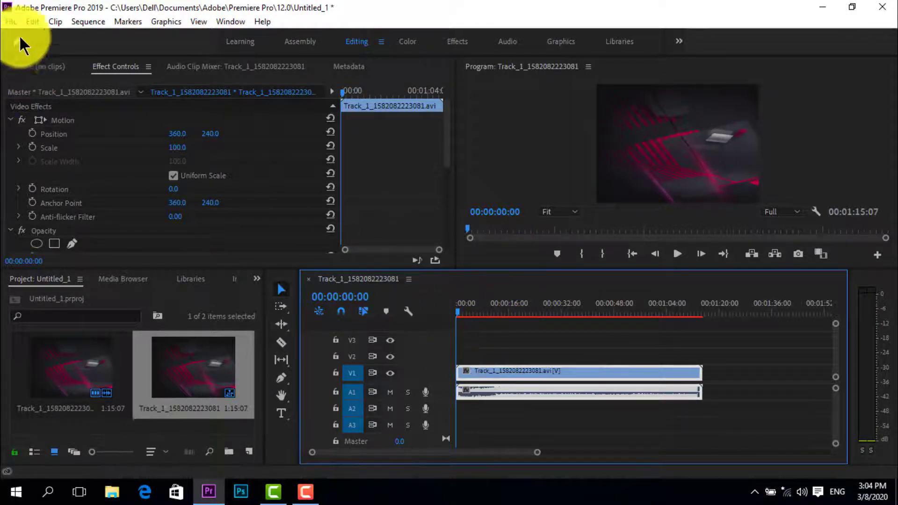
Create a new legacy title, keeping the suggested name and video settings
{"action": "left_click", "coordinate": [11, 22]}
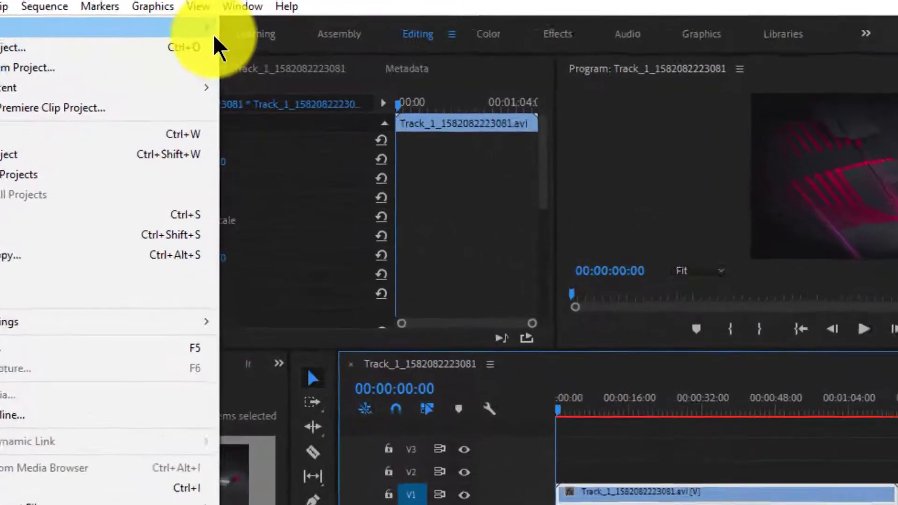
{"action": "mouse_move", "coordinate": [201, 35]}
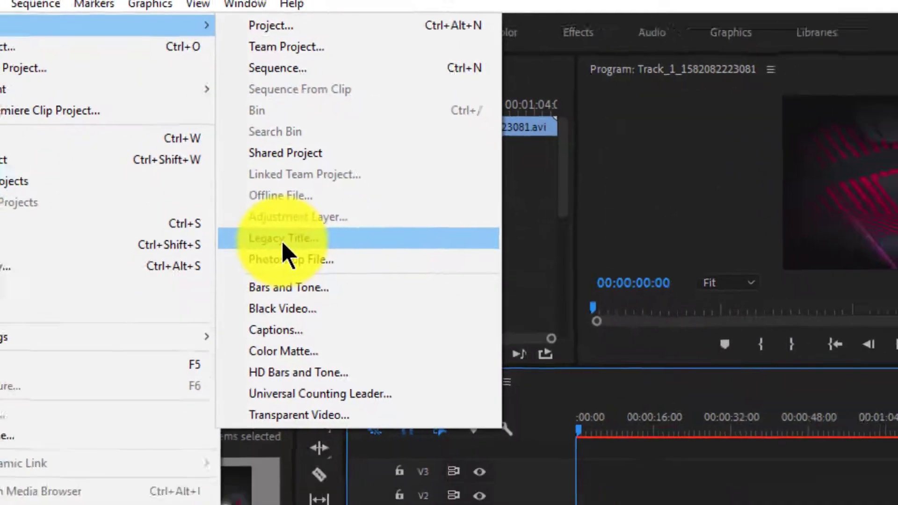
{"action": "left_click", "coordinate": [295, 270]}
{"action": "left_click", "coordinate": [477, 304]}
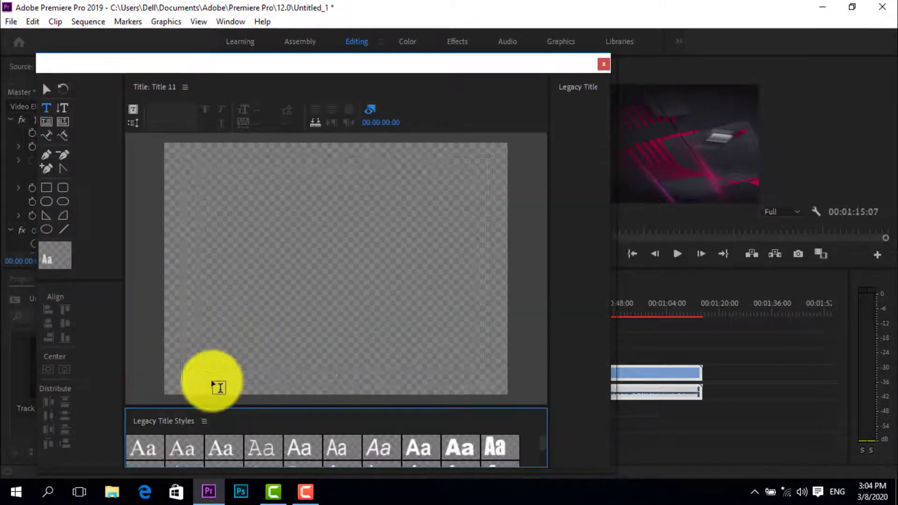
{"action": "left_click_drag", "start_coordinate": [170, 367], "coordinate": [533, 367]}
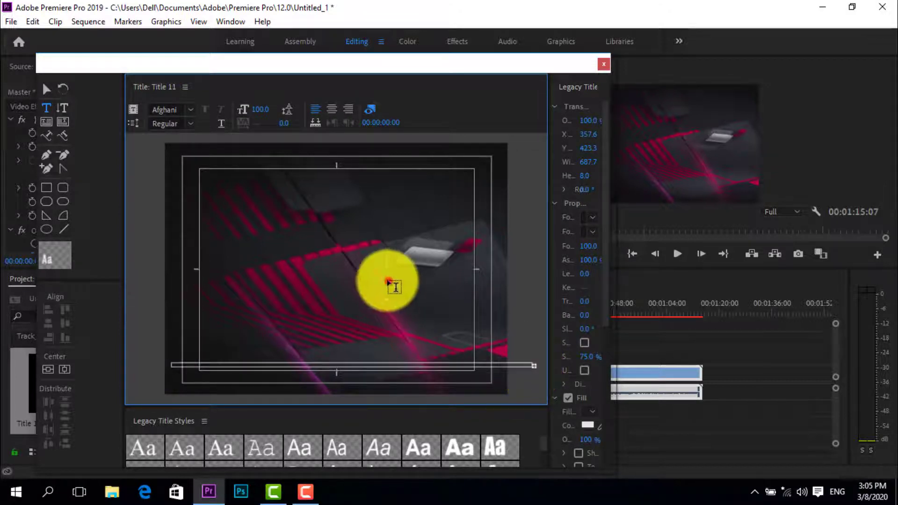
{"action": "left_click", "coordinate": [387, 280]}
{"action": "key", "text": "Escape"}
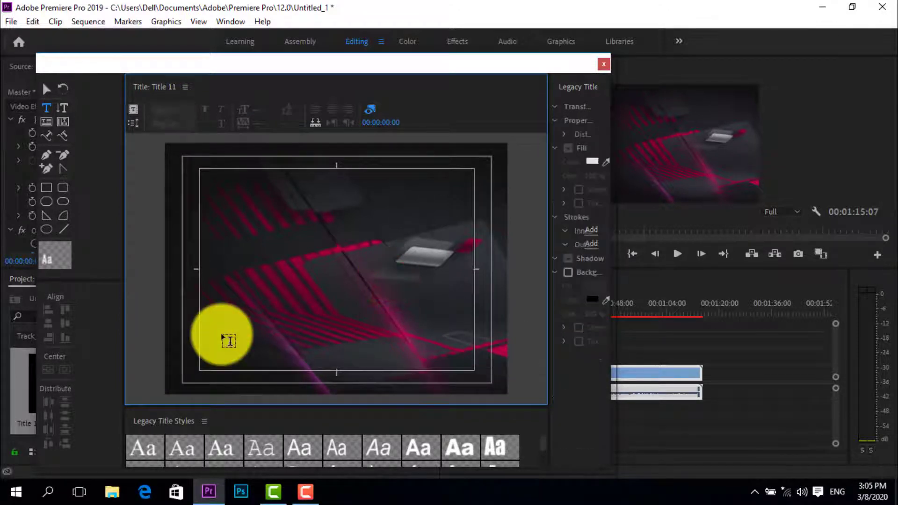
Draw a rectangular bar about 706 wide and 35 high across the lower part of the title frame, and widen the title properties area
{"action": "left_click", "coordinate": [47, 188]}
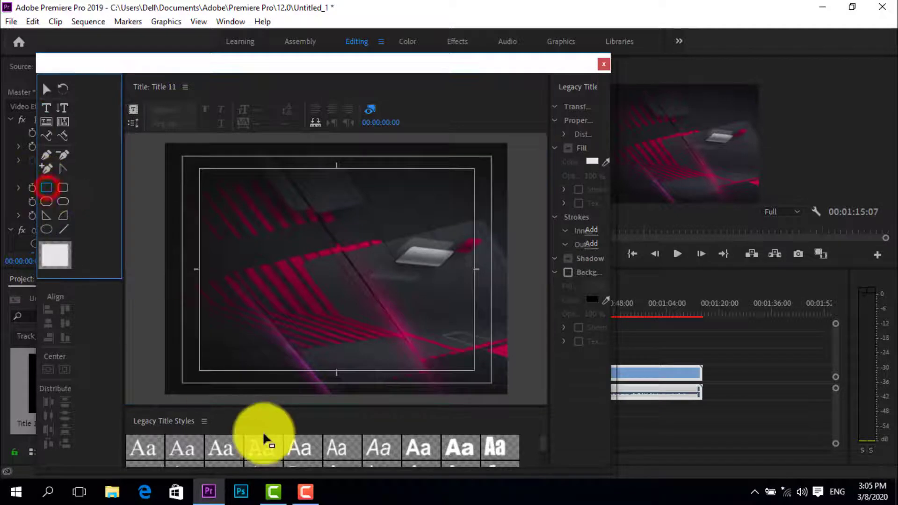
{"action": "mouse_move", "coordinate": [167, 367]}
{"action": "left_mouse_down"}
{"action": "mouse_move", "coordinate": [304, 393]}
{"action": "mouse_move", "coordinate": [522, 373]}
{"action": "mouse_move", "coordinate": [534, 383]}
{"action": "left_mouse_up"}
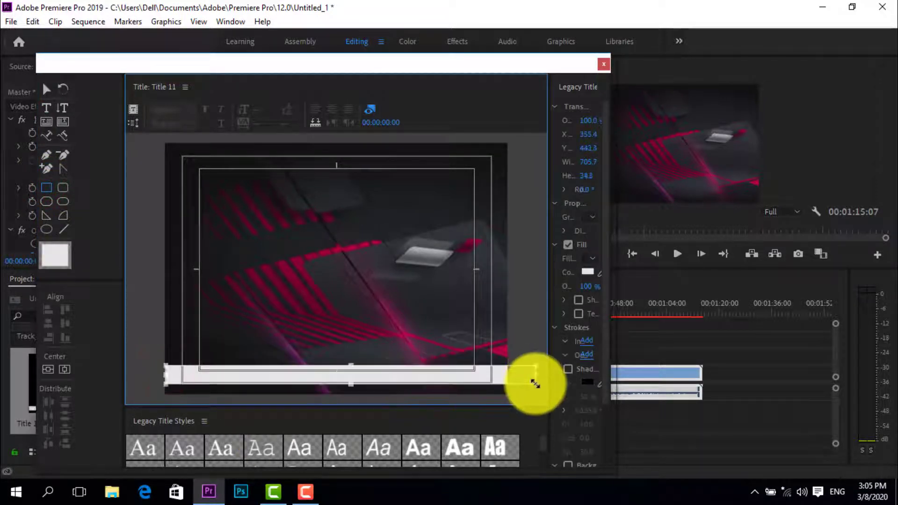
{"action": "left_click", "coordinate": [591, 381]}
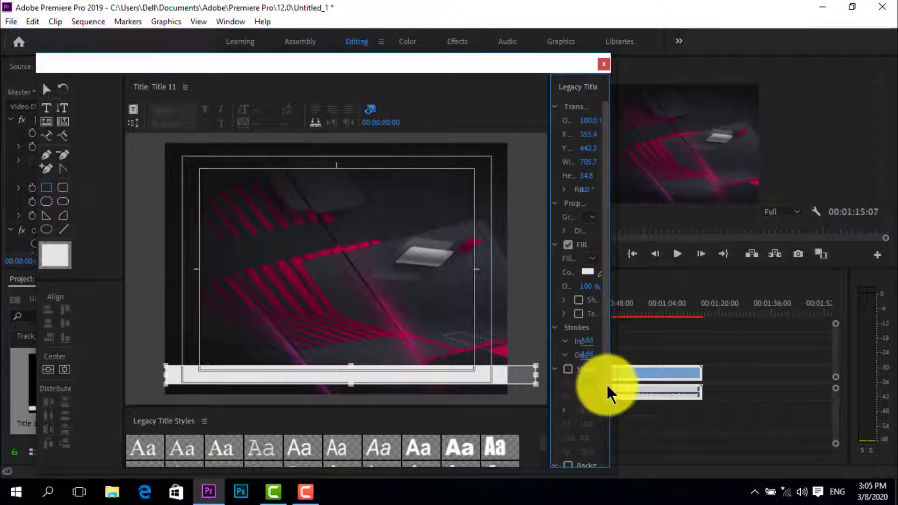
{"action": "left_click_drag", "start_coordinate": [550, 341], "coordinate": [489, 335]}
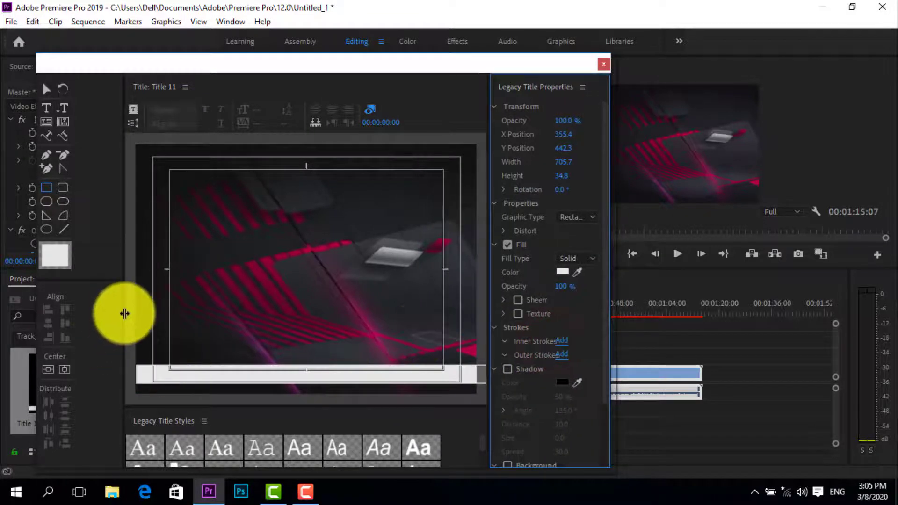
{"action": "left_click_drag", "start_coordinate": [125, 312], "coordinate": [89, 310]}
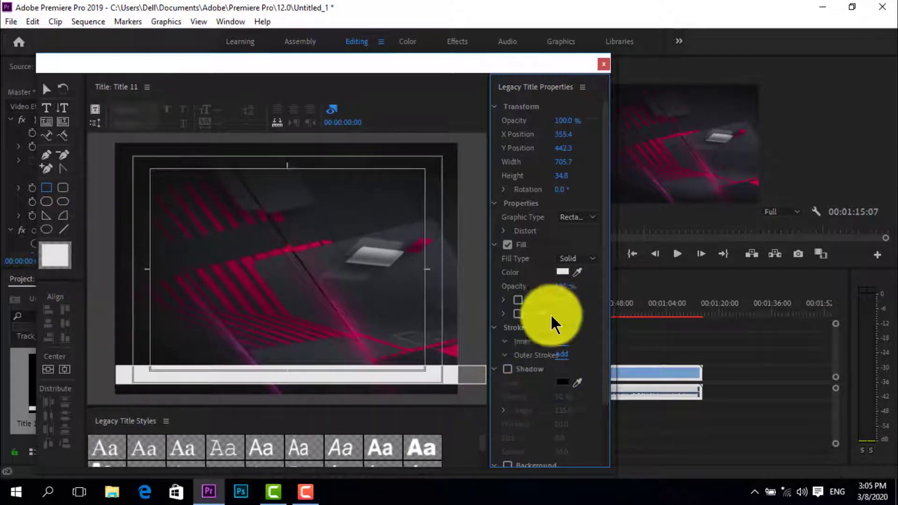
Try to recolour the bar's solid fill by sampling a colour and picking a blue hue
{"action": "left_click", "coordinate": [578, 274]}
{"action": "left_click_drag", "start_coordinate": [577, 274], "coordinate": [567, 272]}
{"action": "left_click", "coordinate": [565, 272]}
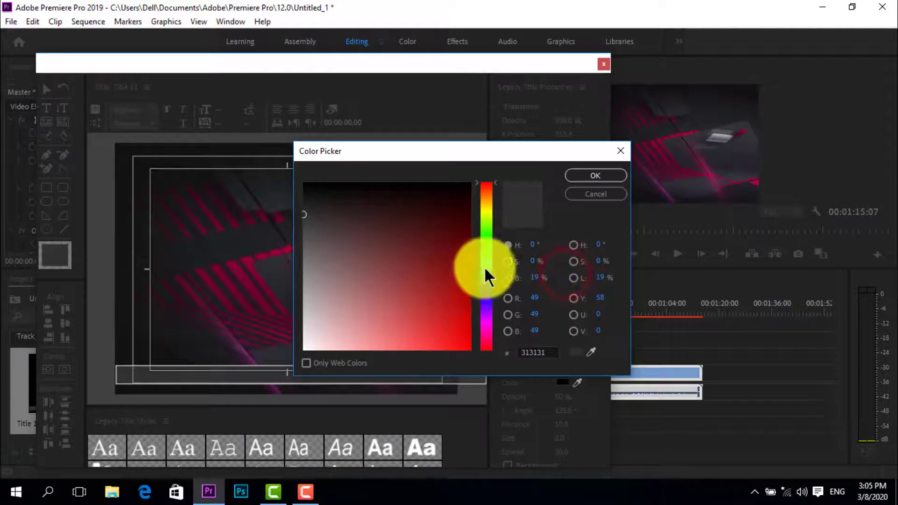
{"action": "left_click", "coordinate": [486, 294]}
{"action": "left_click", "coordinate": [589, 177]}
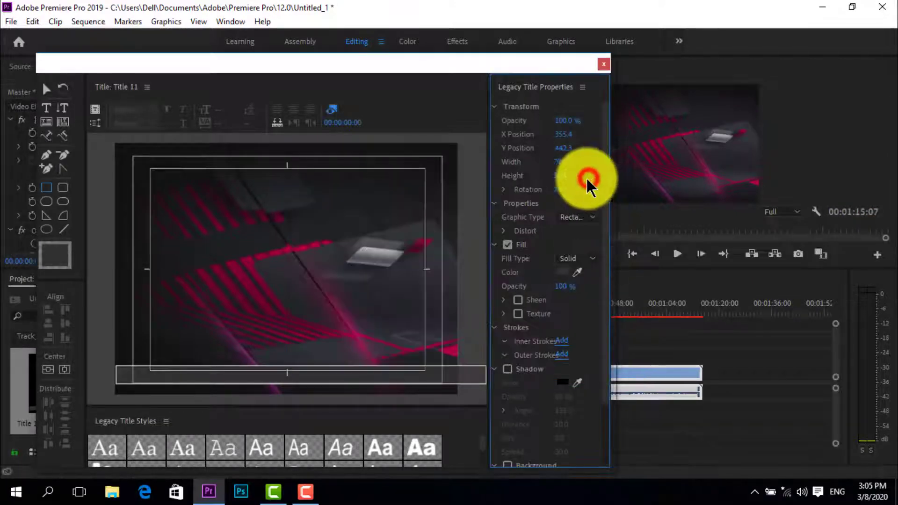
Set the bar's solid fill to a dark blue with a hue of about 249°
{"action": "left_click", "coordinate": [565, 272]}
{"action": "left_click", "coordinate": [485, 297]}
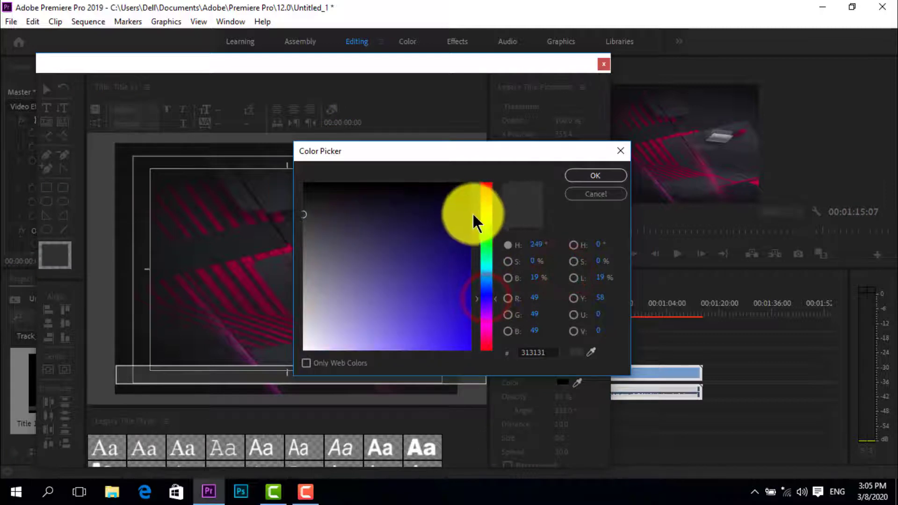
{"action": "left_click", "coordinate": [448, 276]}
{"action": "left_click", "coordinate": [621, 176]}
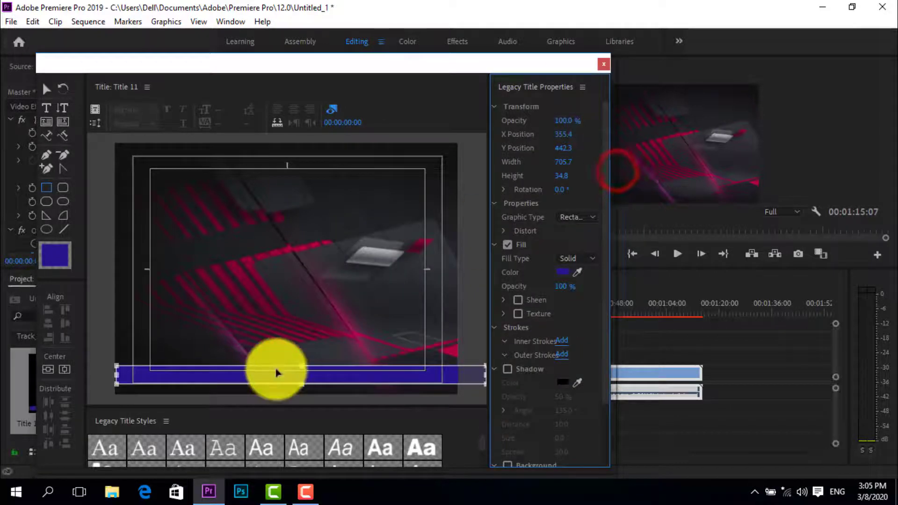
Place the finished bar title on track V2 above the video clip and move the playhead over it to 00:00:22:23
{"action": "left_click", "coordinate": [603, 64]}
{"action": "left_click_drag", "start_coordinate": [48, 377], "coordinate": [558, 357]}
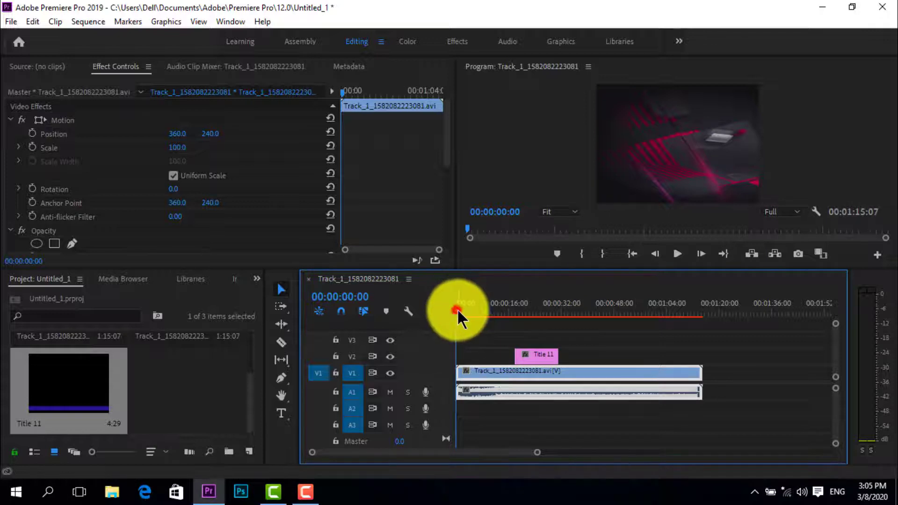
{"action": "left_click_drag", "start_coordinate": [458, 311], "coordinate": [529, 312]}
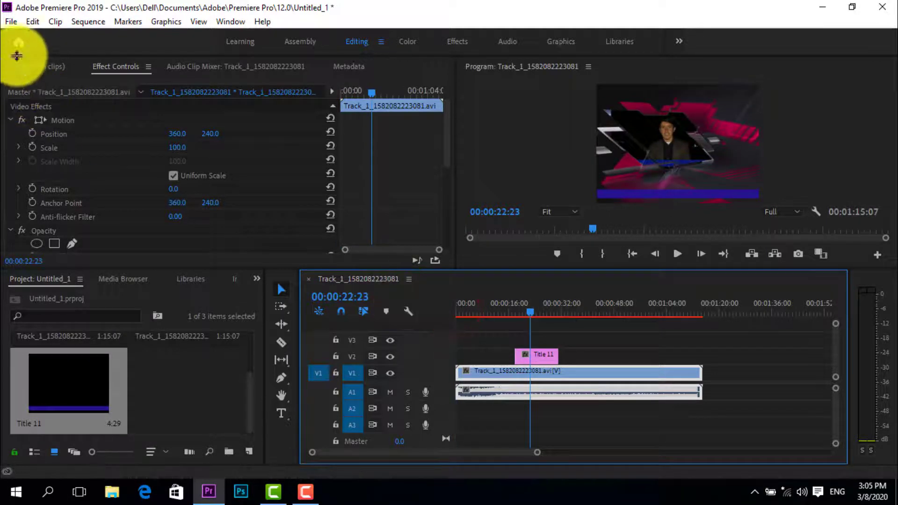
Create a second legacy title with the suggested name Title 12 at 720 × 480
{"action": "left_click", "coordinate": [12, 21]}
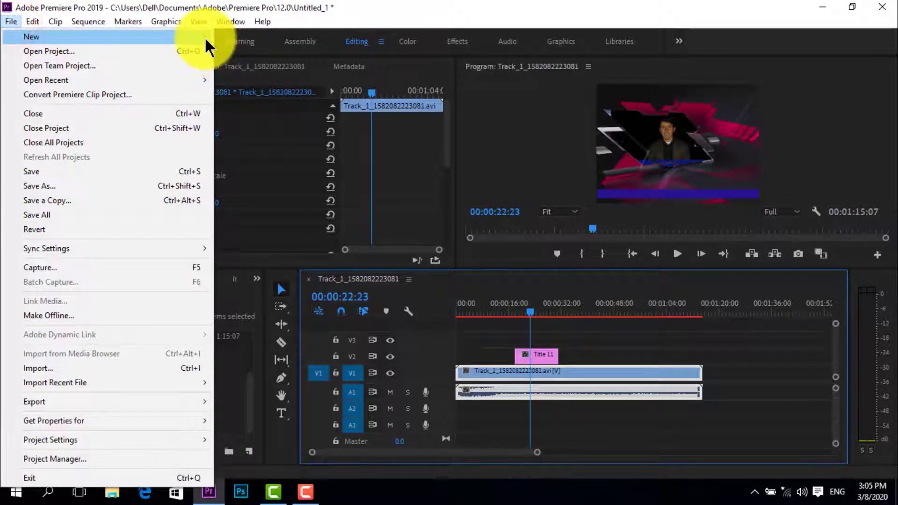
{"action": "mouse_move", "coordinate": [210, 37]}
{"action": "left_click", "coordinate": [261, 181]}
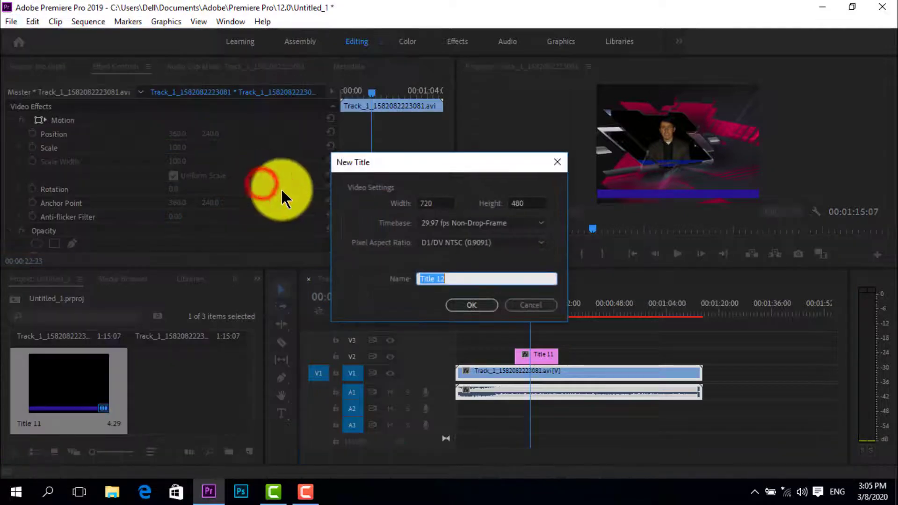
{"action": "left_click", "coordinate": [461, 305]}
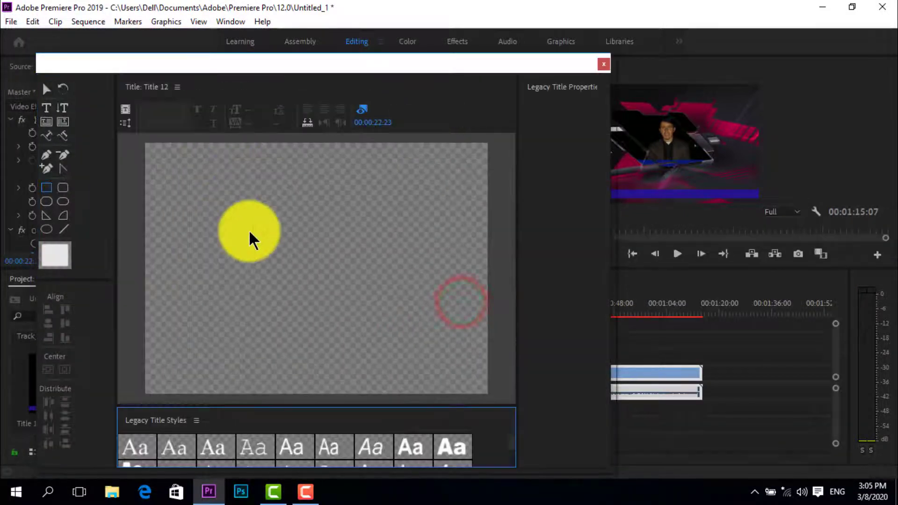
{"action": "left_click", "coordinate": [189, 375]}
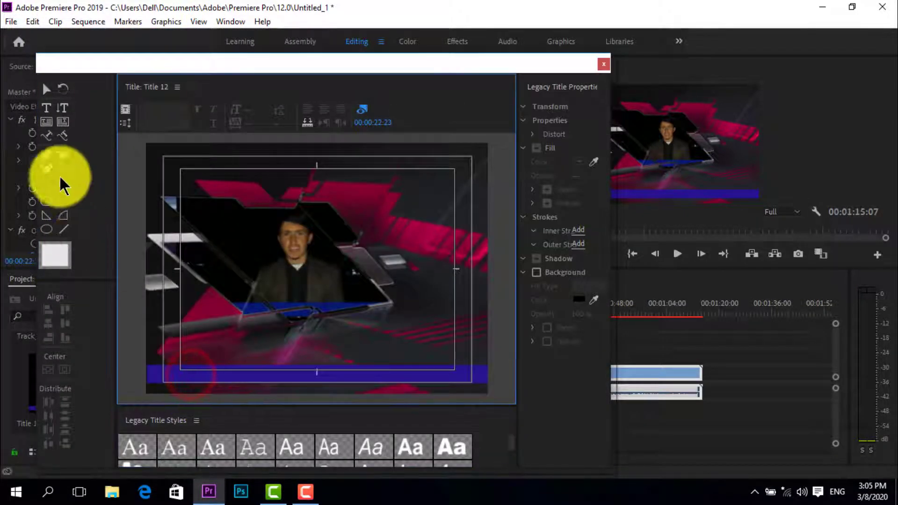
Start a horizontal text line near the blue bar in Title 12 and set its font size to 35
{"action": "left_click", "coordinate": [62, 108]}
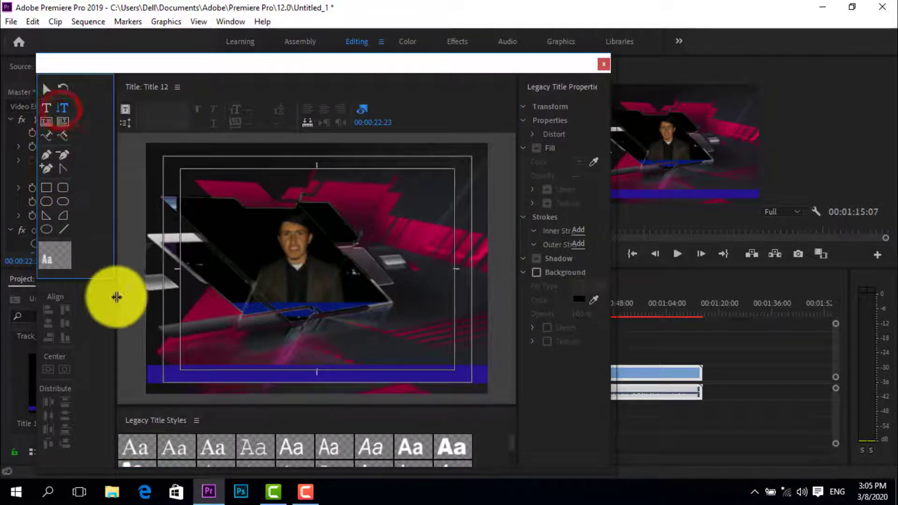
{"action": "left_click", "coordinate": [45, 108]}
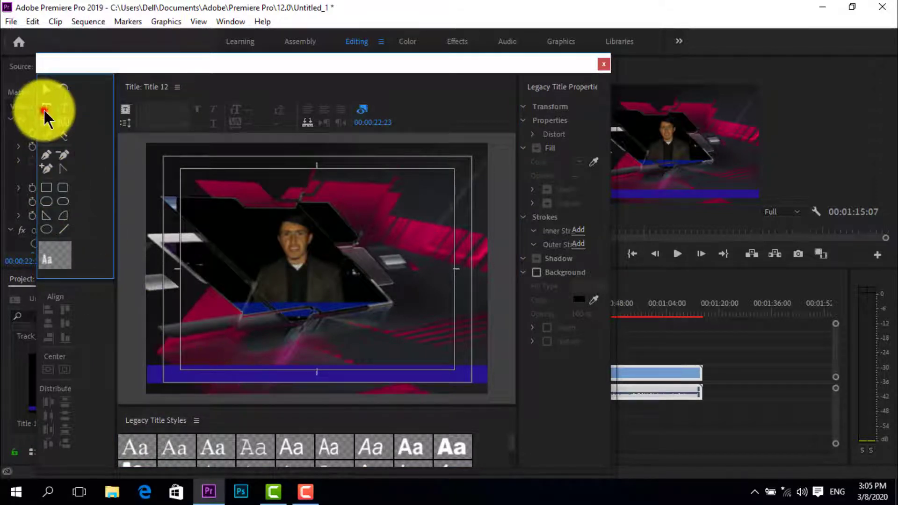
{"action": "left_click", "coordinate": [196, 369]}
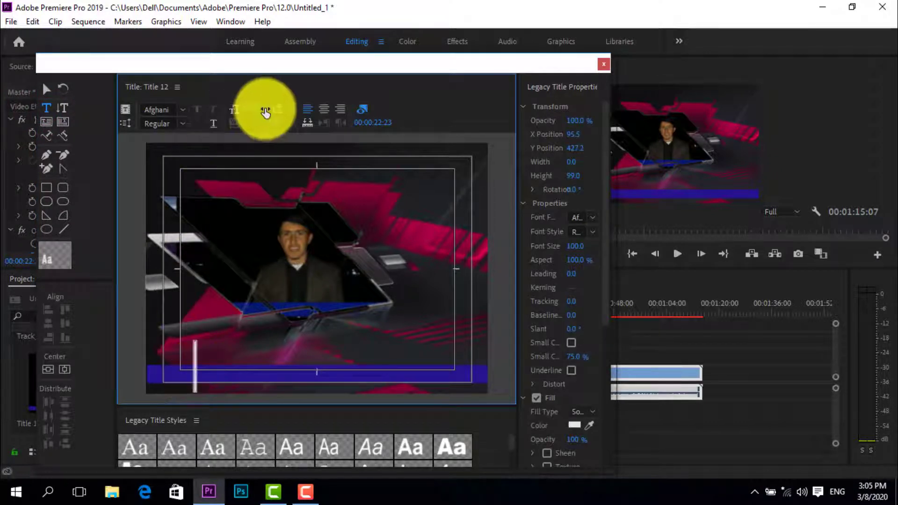
{"action": "left_click_drag", "start_coordinate": [252, 108], "coordinate": [206, 108]}
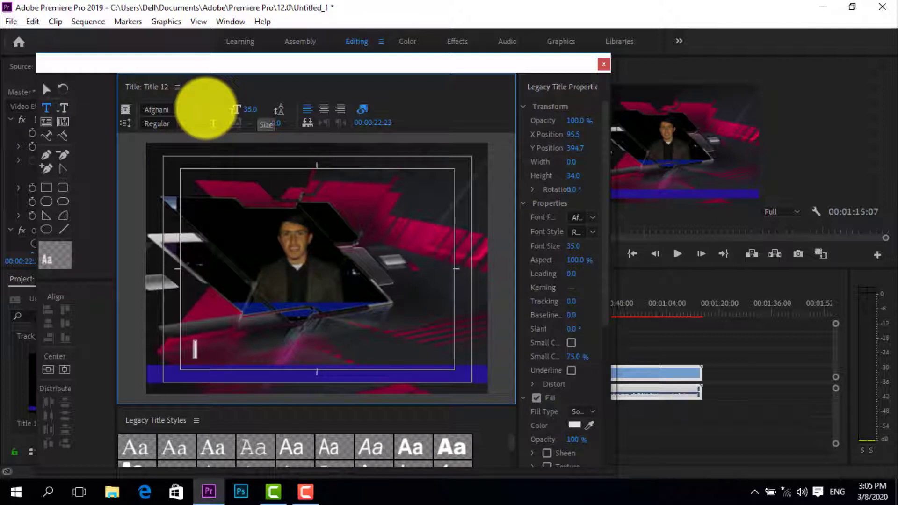
Enter the title text: the presenter's name, "afghanistan khost province", the name again and "subscribe our channael"
{"action": "key", "text": "w"}
{"action": "key", "text": "a"}
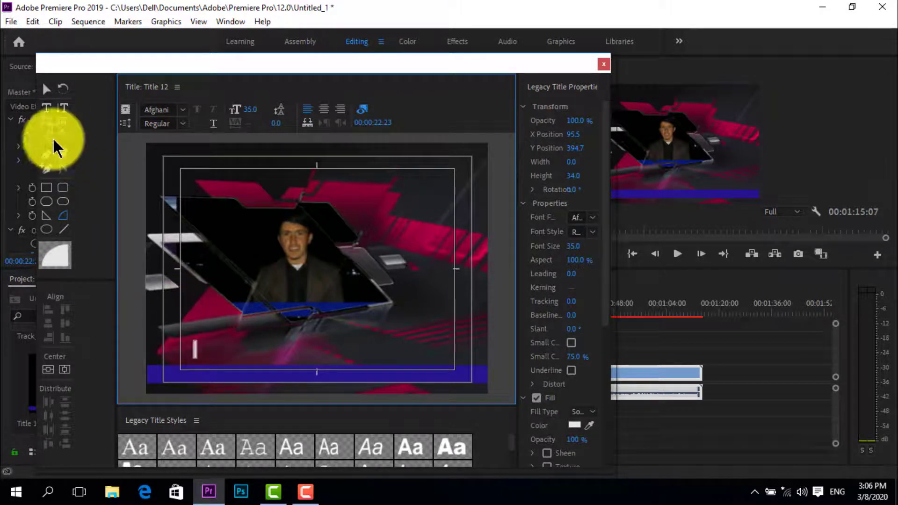
{"action": "left_click", "coordinate": [46, 108]}
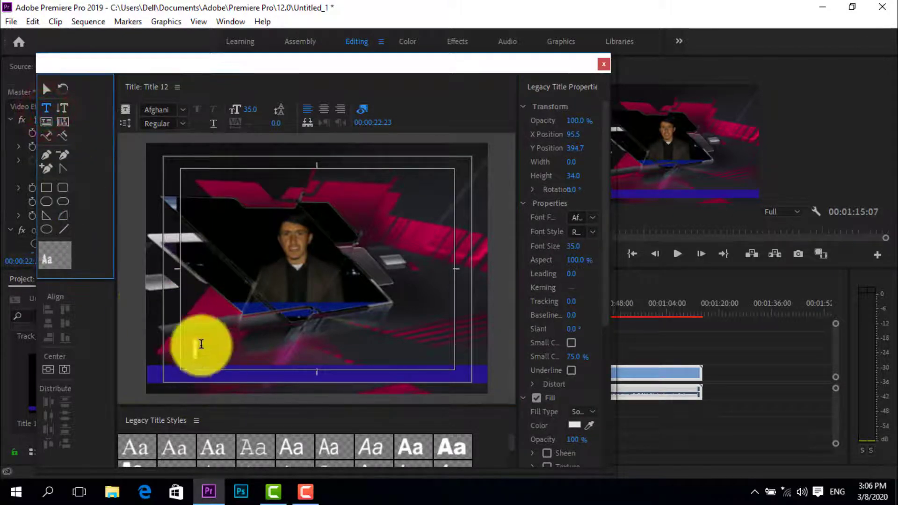
{"action": "left_click", "coordinate": [198, 349]}
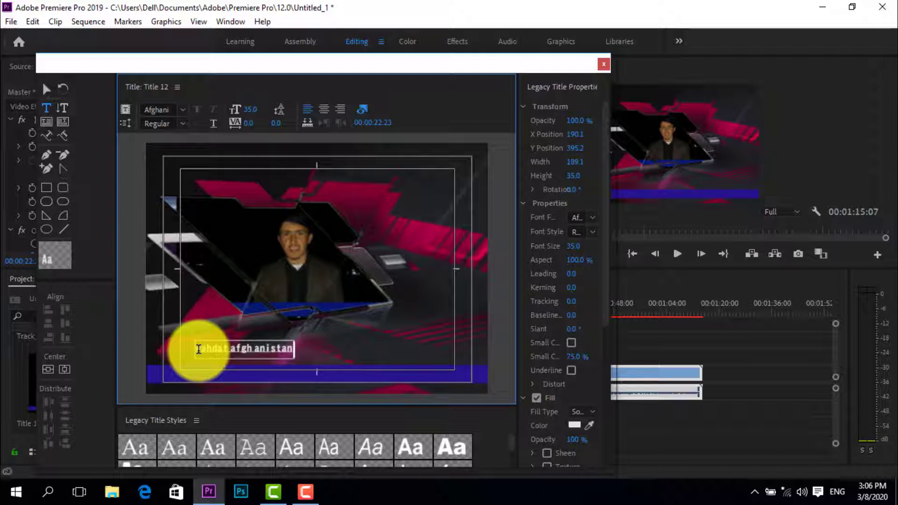
{"action": "key", "text": "BackSpace"}
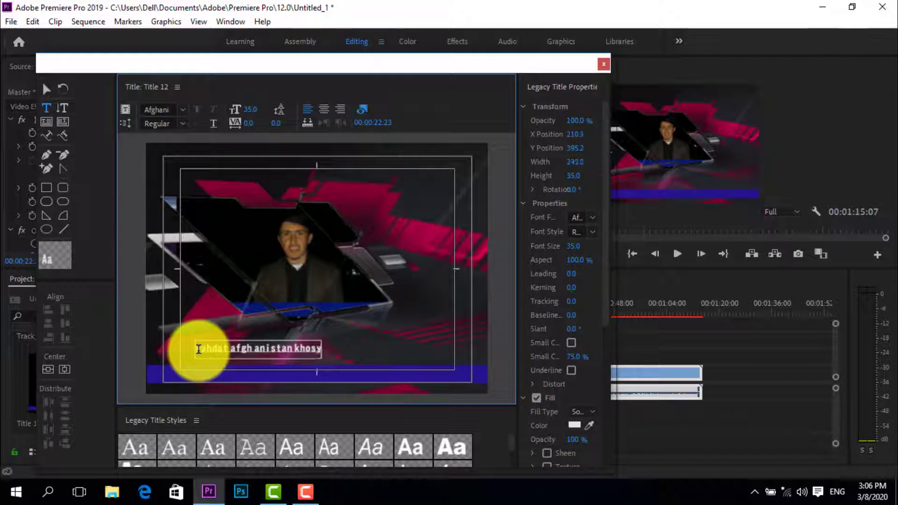
{"action": "type", "text": "t"}
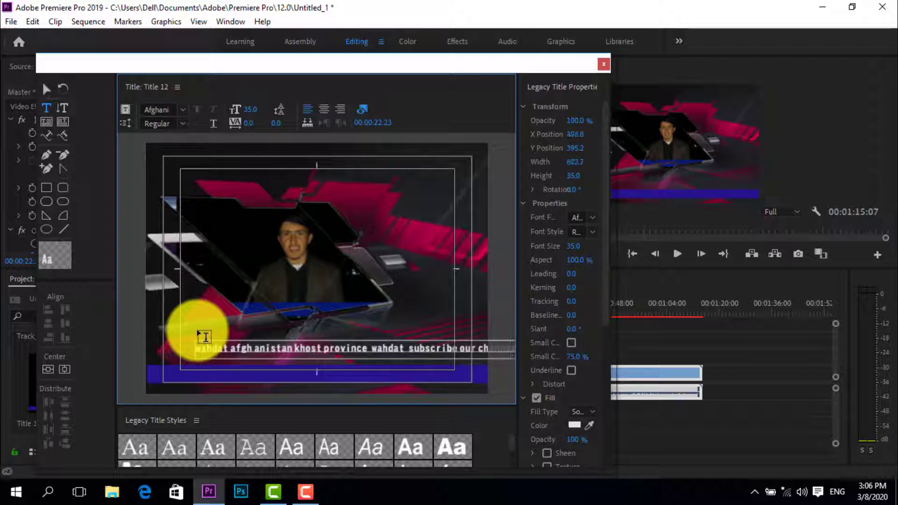
{"action": "type", "text": "l"}
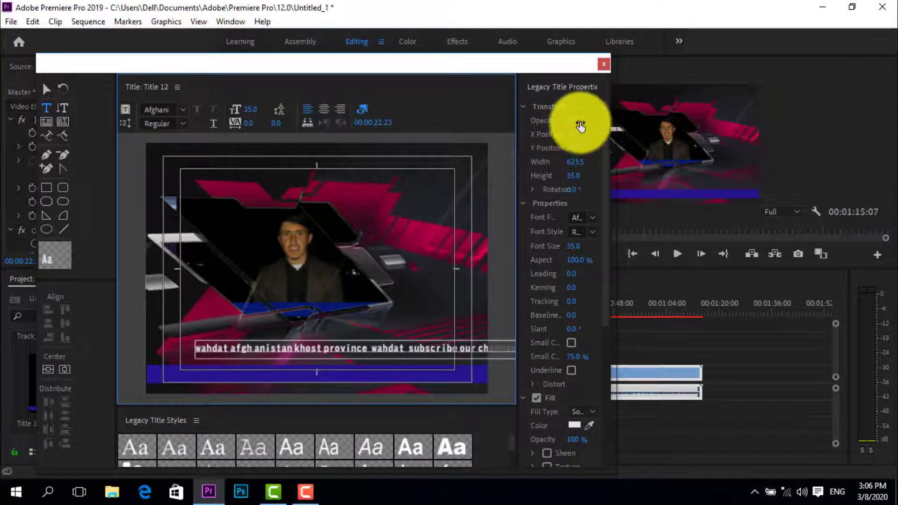
Fit the text onto the blue bar at X 339.3, Y 447.7, with font size 42, aspect 82.3% and opacity 97%
{"action": "left_click", "coordinate": [580, 126]}
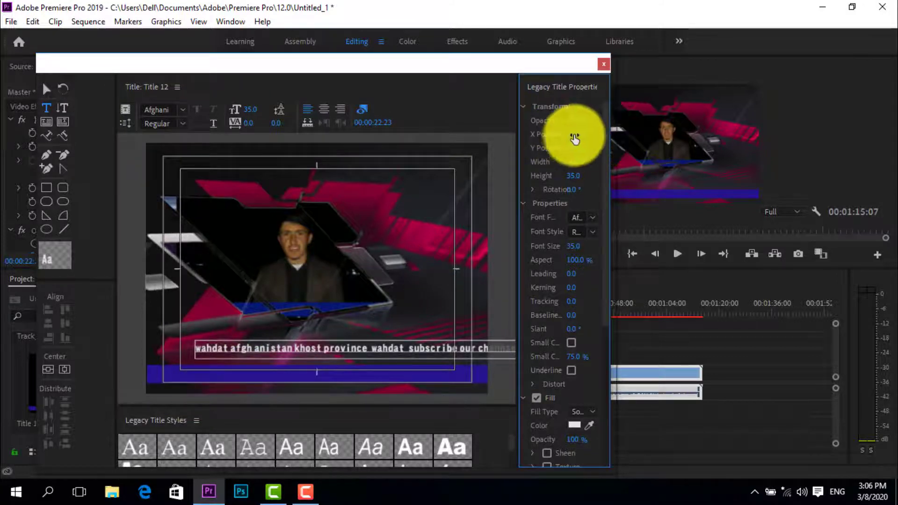
{"action": "left_click_drag", "start_coordinate": [577, 136], "coordinate": [581, 176]}
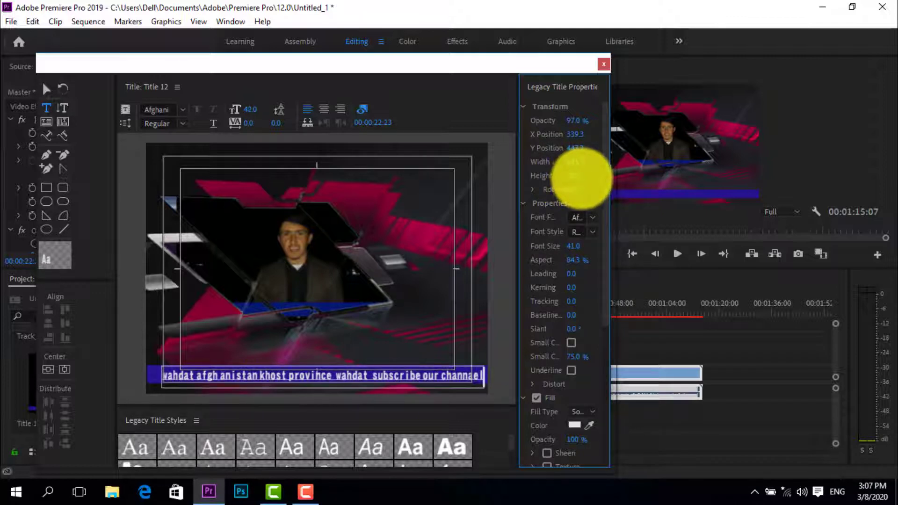
Set the fill colour of the Title 12 text to near-white F7FCFB
{"action": "left_click", "coordinate": [590, 432]}
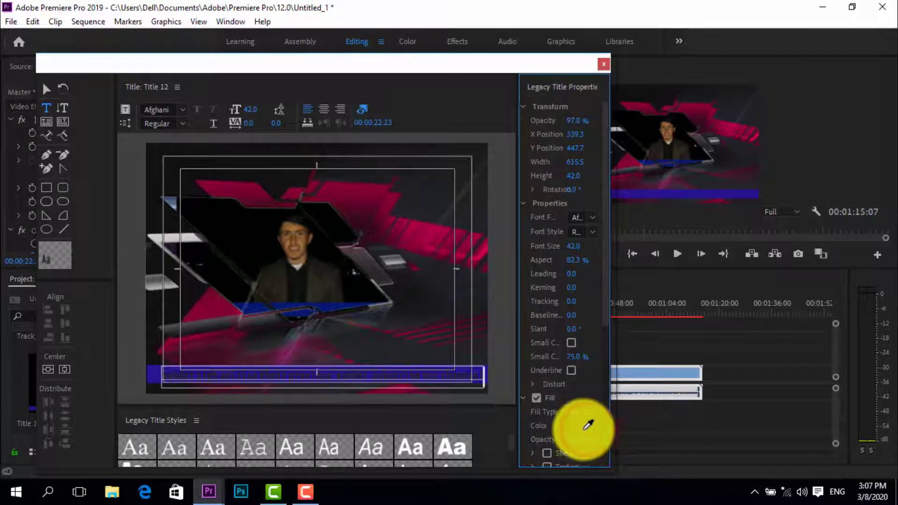
{"action": "left_click", "coordinate": [574, 425]}
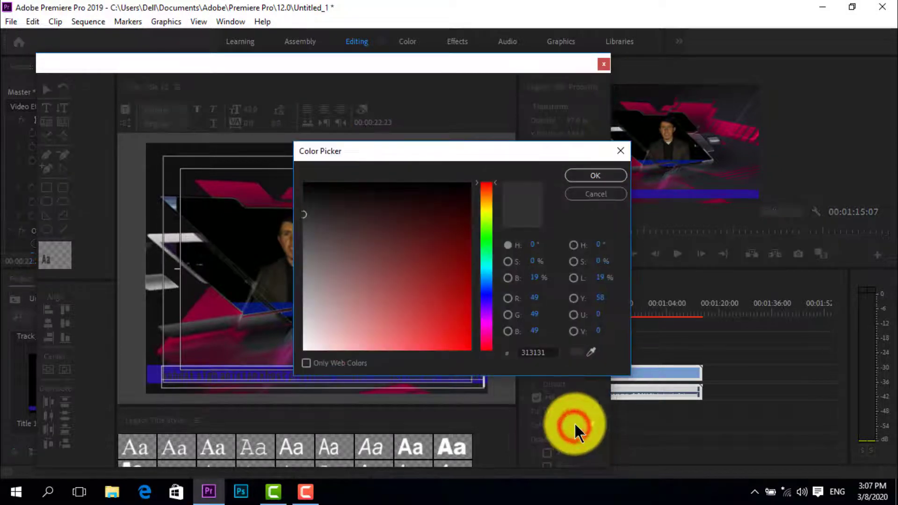
{"action": "left_click", "coordinate": [486, 260]}
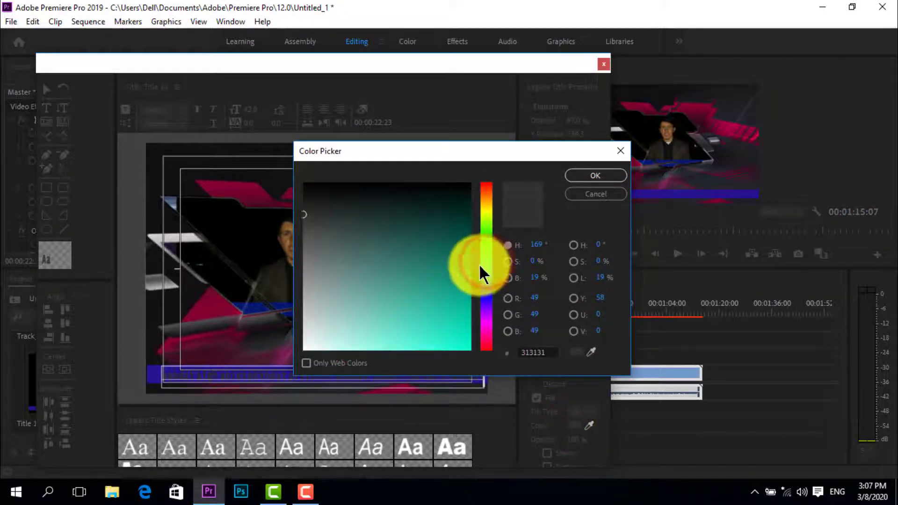
{"action": "left_click", "coordinate": [305, 348]}
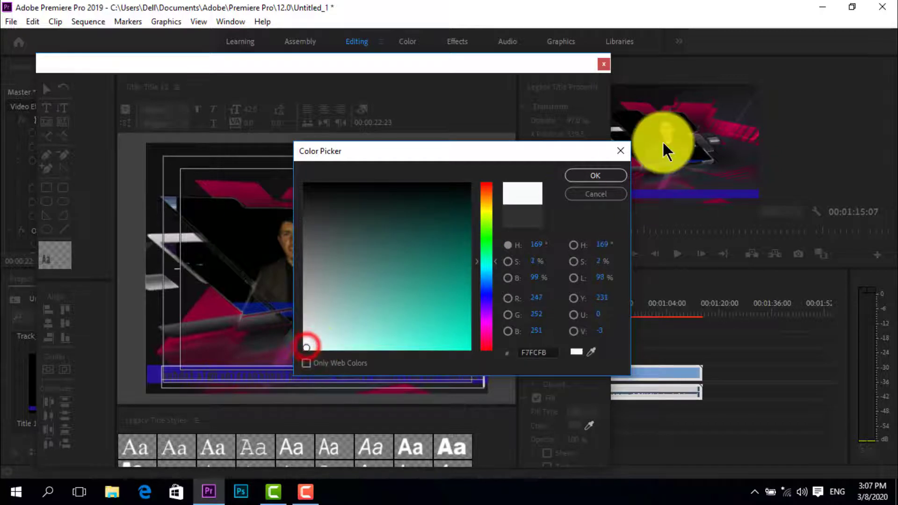
{"action": "left_click", "coordinate": [601, 176]}
Make Title 12 crawl left, starting and ending off screen, and close the title editor
{"action": "left_click", "coordinate": [125, 123]}
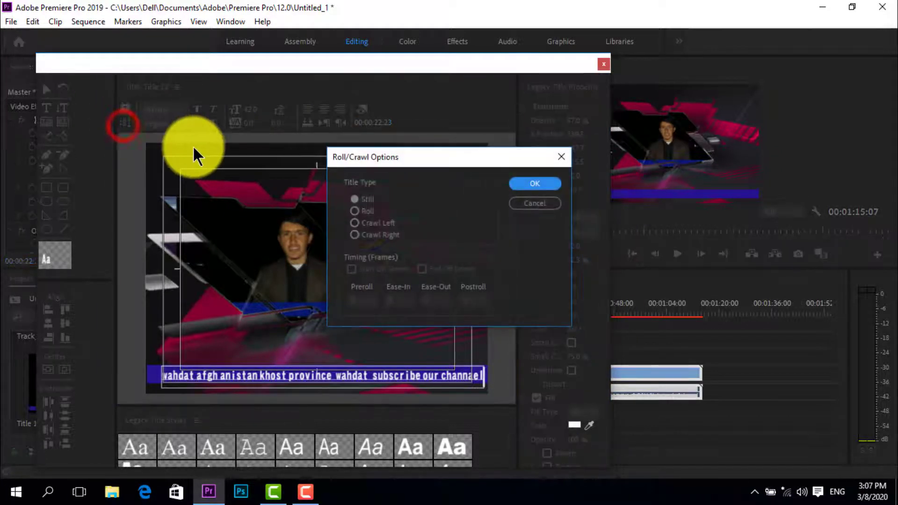
{"action": "left_click", "coordinate": [361, 218]}
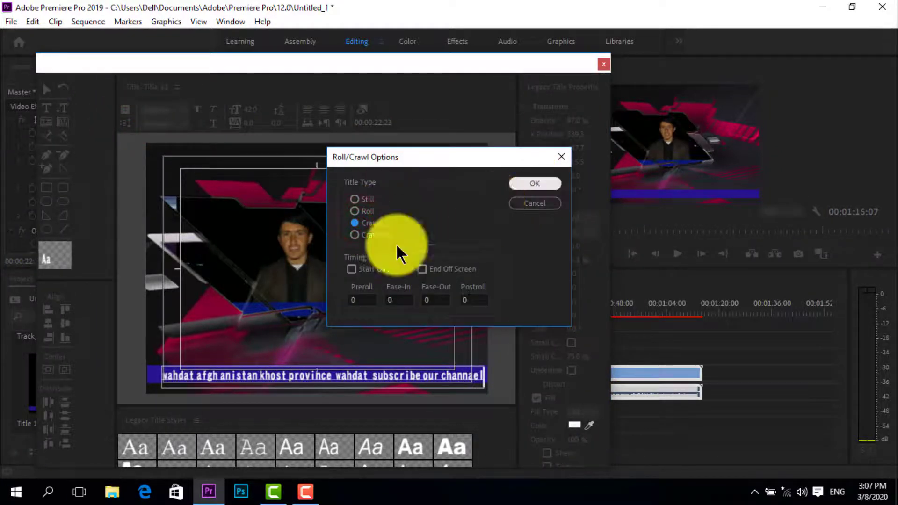
{"action": "left_click", "coordinate": [422, 269]}
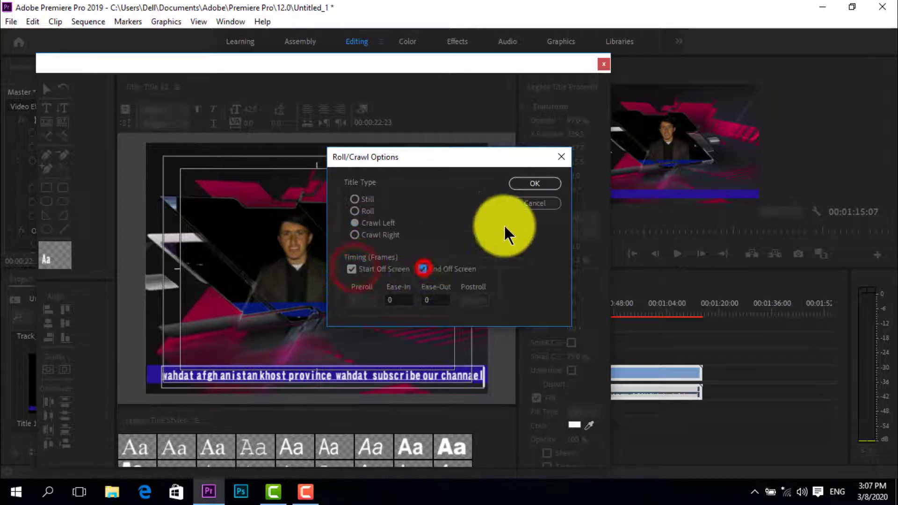
{"action": "left_click", "coordinate": [527, 187]}
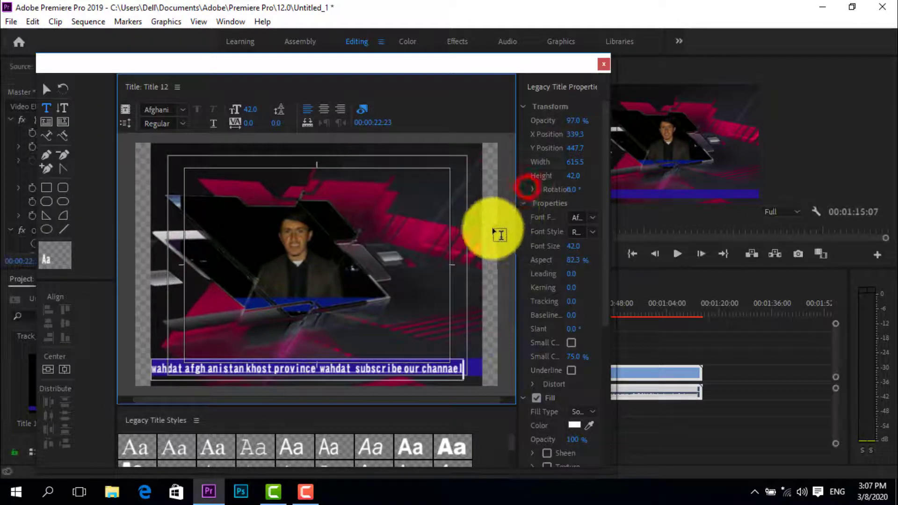
{"action": "left_click", "coordinate": [604, 63]}
Place Title 12 on V3 above the Title 11 blue bar clip and play the crawling text
{"action": "left_click_drag", "start_coordinate": [181, 382], "coordinate": [519, 313]}
{"action": "left_click", "coordinate": [678, 248]}
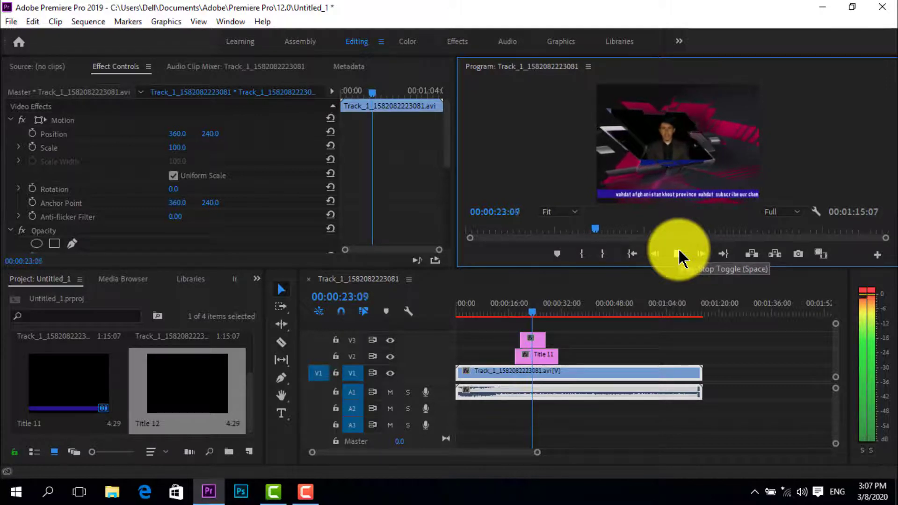
{"action": "left_click", "coordinate": [678, 252]}
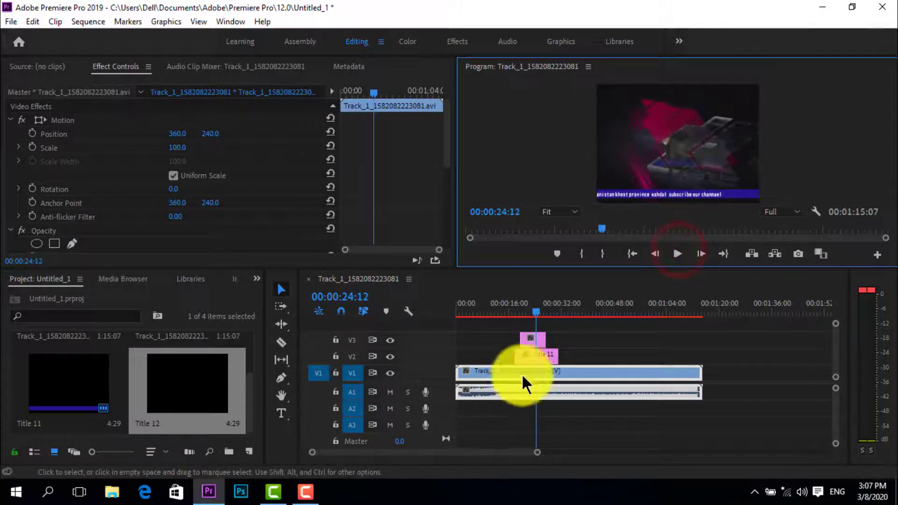
Trim the end of the Title 11 clip on V2 to match the end of Title 12, and play it through
{"action": "left_click", "coordinate": [553, 354]}
{"action": "mouse_move", "coordinate": [553, 354]}
{"action": "left_mouse_down"}
{"action": "mouse_move", "coordinate": [538, 347]}
{"action": "mouse_move", "coordinate": [543, 352]}
{"action": "left_mouse_up"}
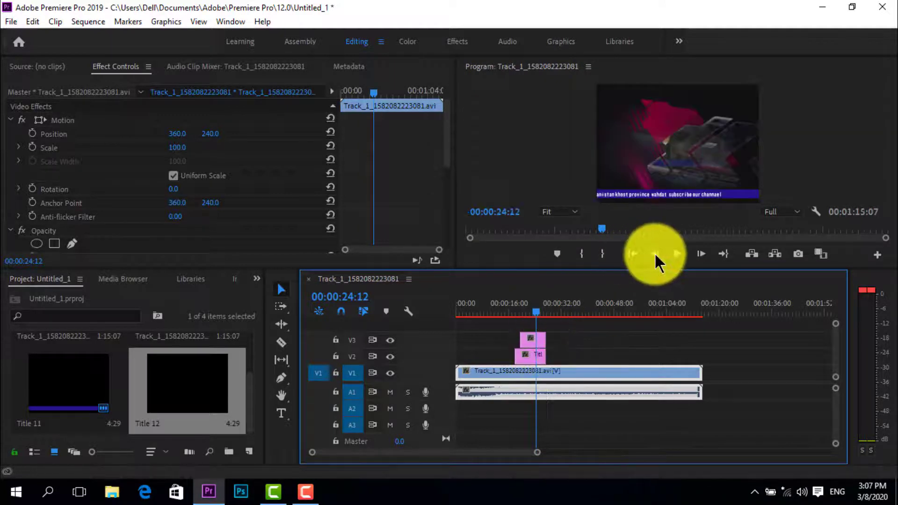
{"action": "left_click", "coordinate": [677, 252]}
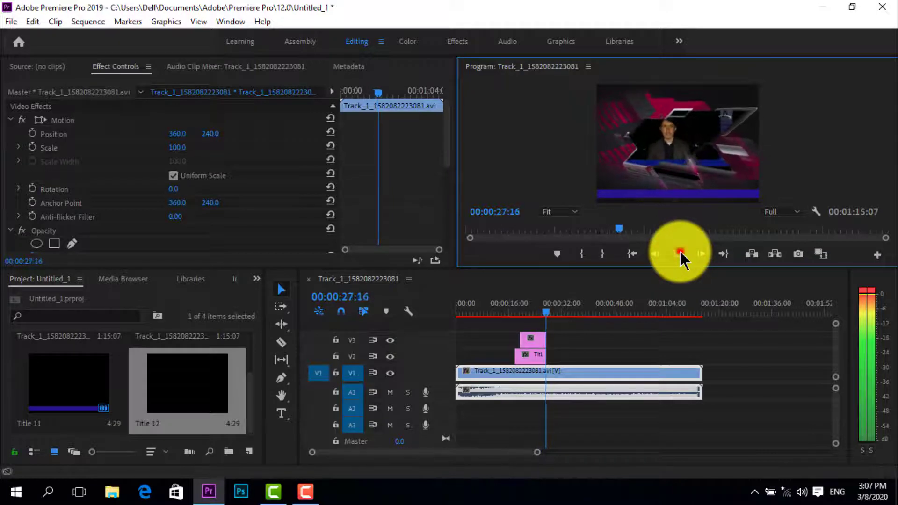
{"action": "left_click", "coordinate": [678, 253]}
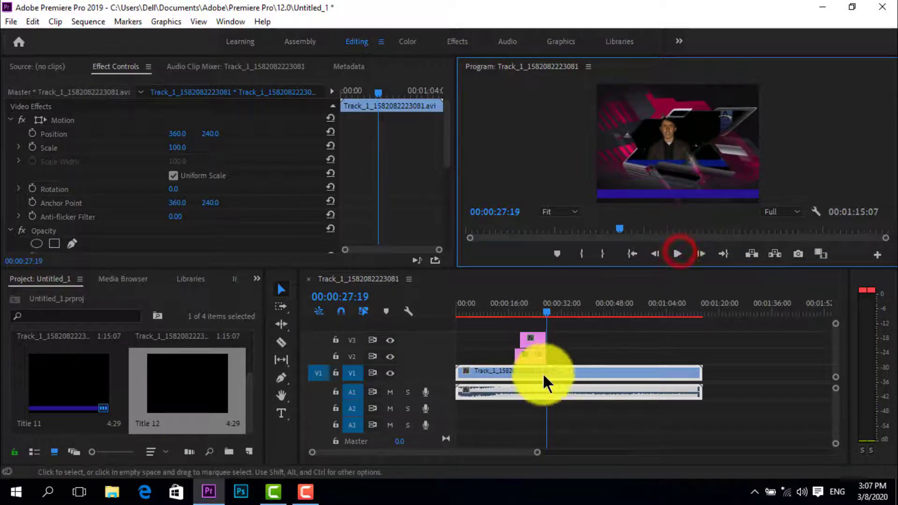
Create a new Photoshop file at 720 × 480, 29.97 fps Non-Drop-Frame, pixel aspect ratio D1/DV NTSC (0.9091)
{"action": "left_click", "coordinate": [11, 21]}
{"action": "mouse_move", "coordinate": [206, 39]}
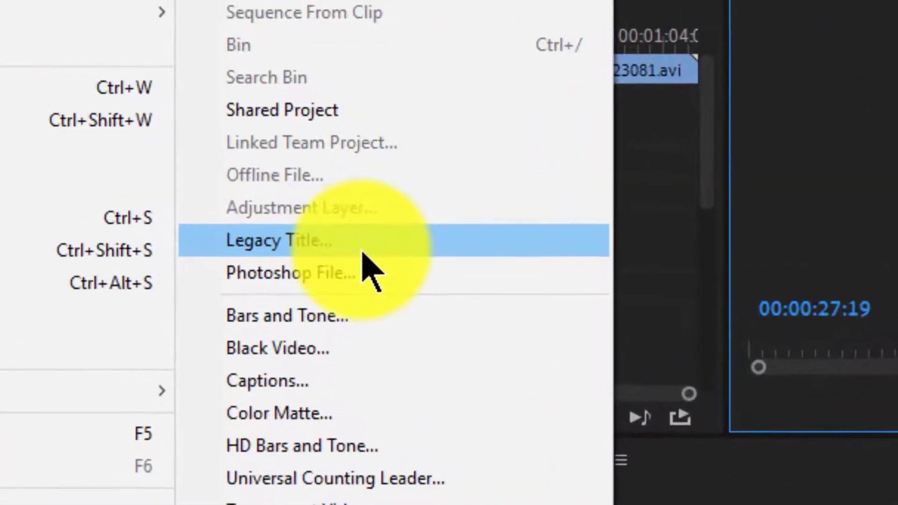
{"action": "left_click", "coordinate": [299, 225]}
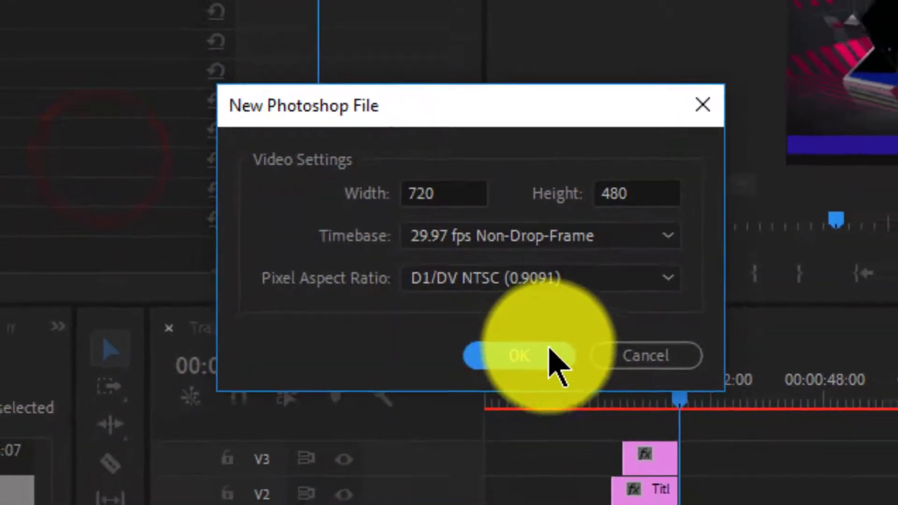
{"action": "left_click", "coordinate": [622, 386]}
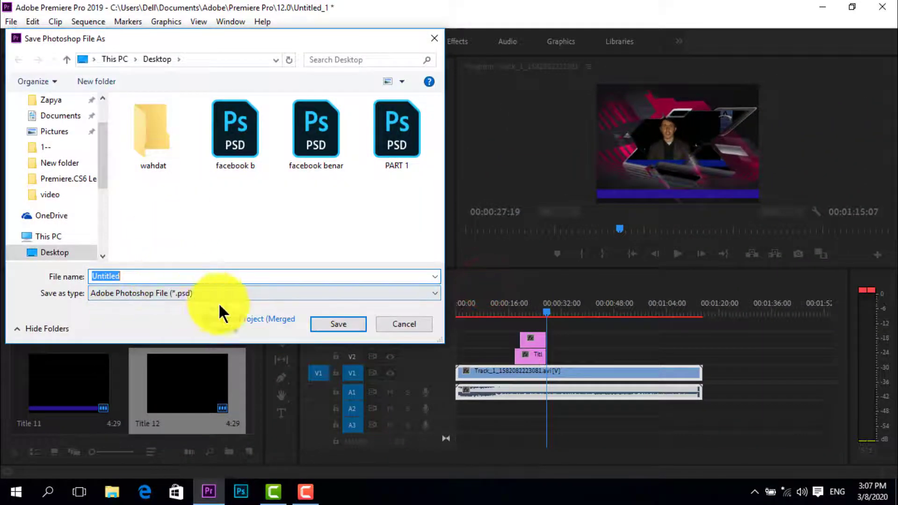
Save the Photoshop file on the Desktop as facebook b, replacing the existing file and adding it to the project
{"action": "left_click", "coordinate": [200, 158]}
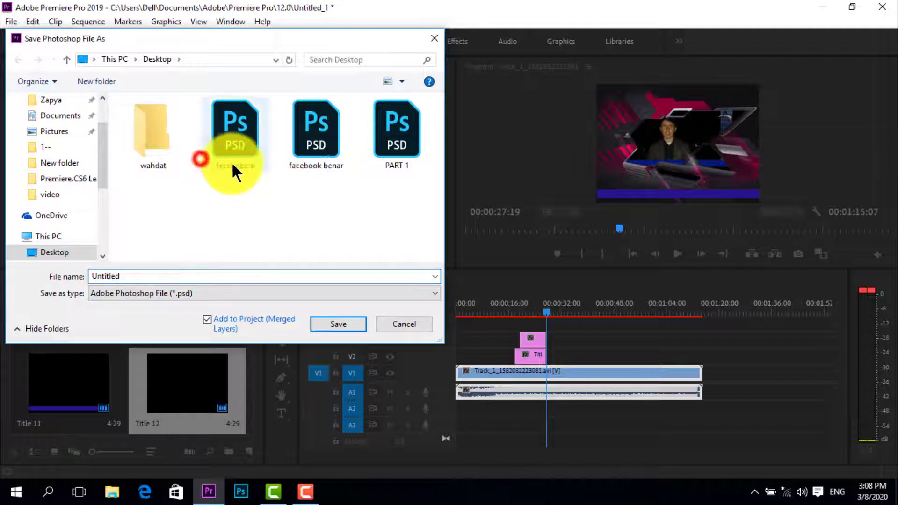
{"action": "left_click", "coordinate": [317, 136]}
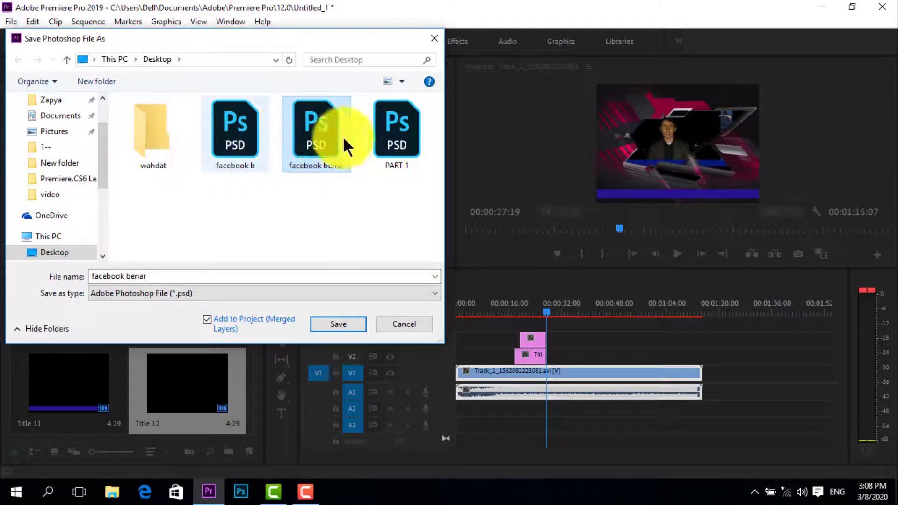
{"action": "double_click", "coordinate": [234, 141]}
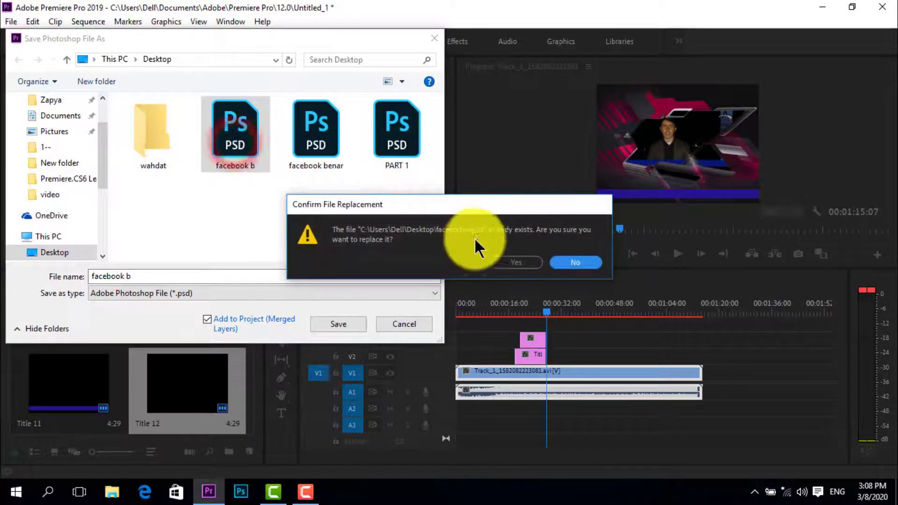
{"action": "left_click", "coordinate": [584, 260]}
{"action": "left_click", "coordinate": [346, 321]}
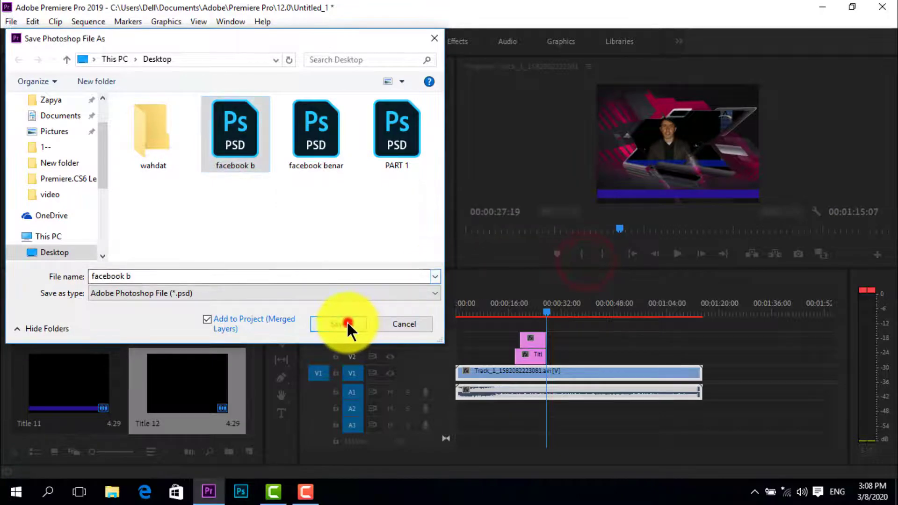
{"action": "left_click", "coordinate": [516, 263]}
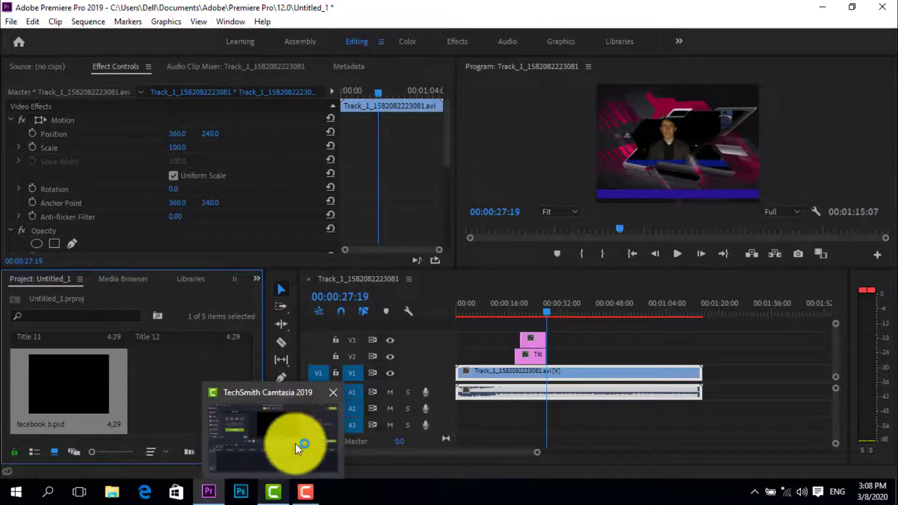
{"action": "left_click", "coordinate": [86, 391]}
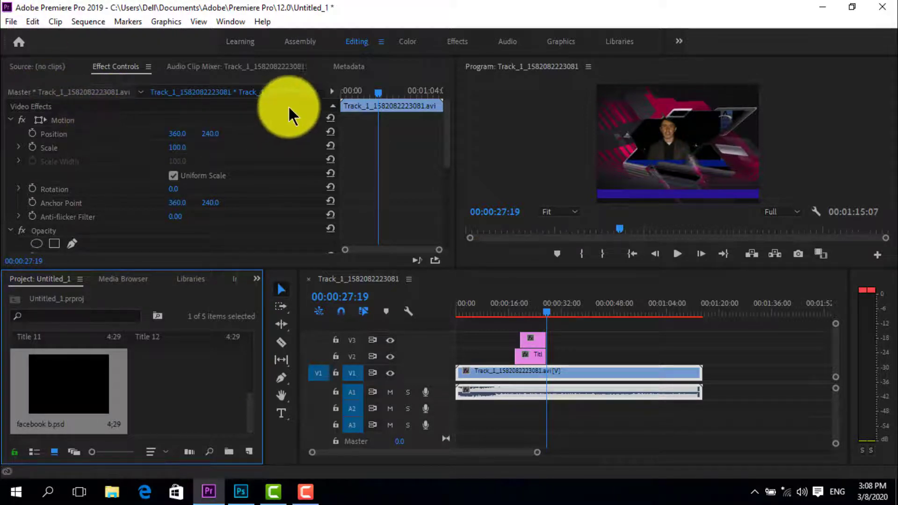
Create a 720 × 480, 29.97 fps Bars and Tone item at 48000 Hz and place it directly after the video clip on V1
{"action": "left_click_drag", "start_coordinate": [378, 97], "coordinate": [319, 97]}
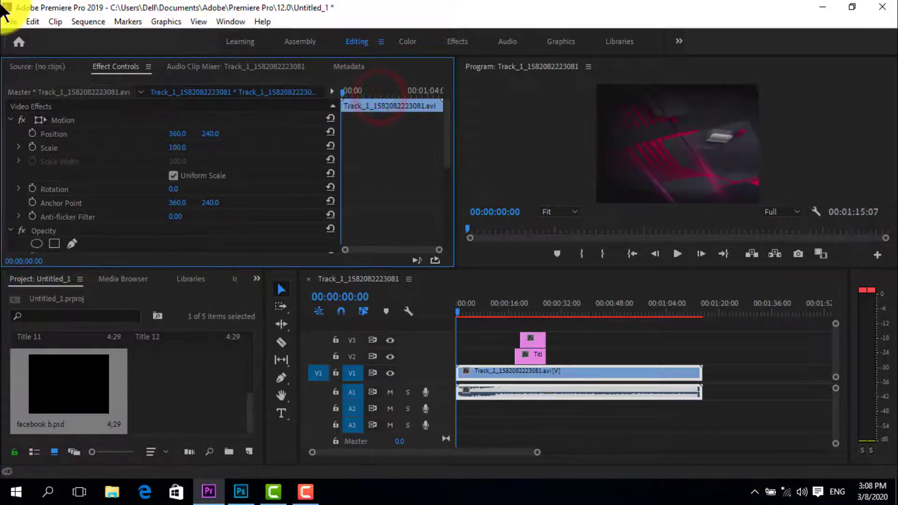
{"action": "left_click", "coordinate": [11, 21]}
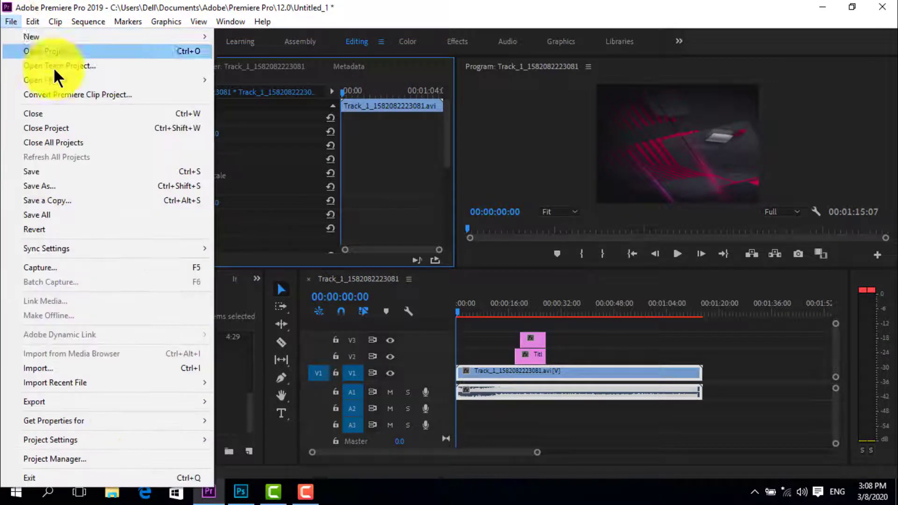
{"action": "mouse_move", "coordinate": [201, 38]}
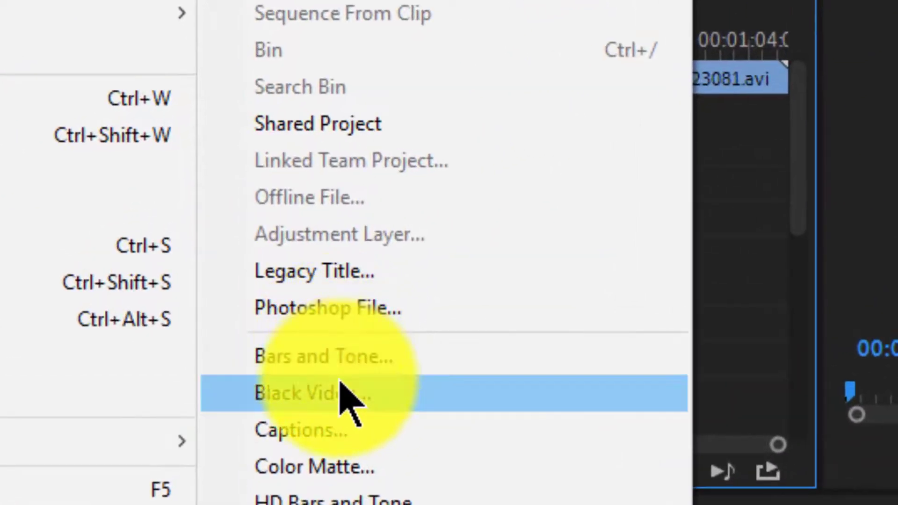
{"action": "left_click", "coordinate": [339, 365]}
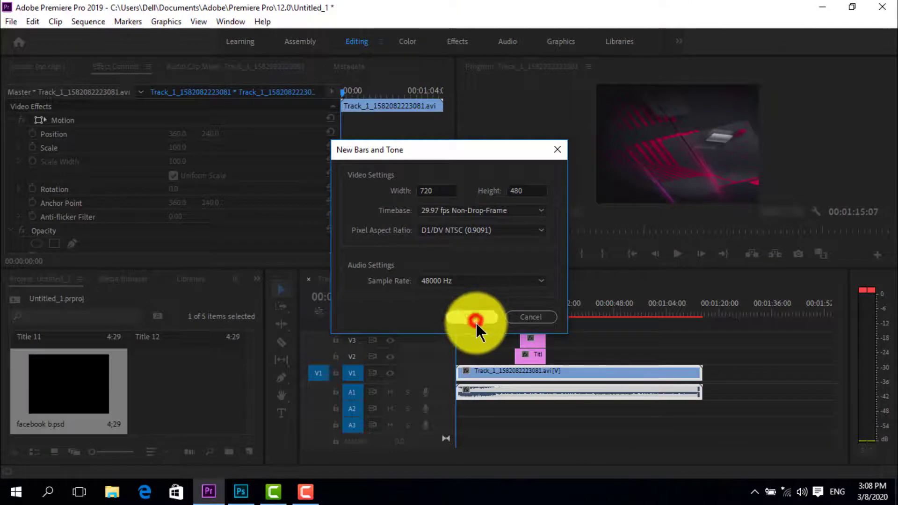
{"action": "left_click", "coordinate": [475, 322]}
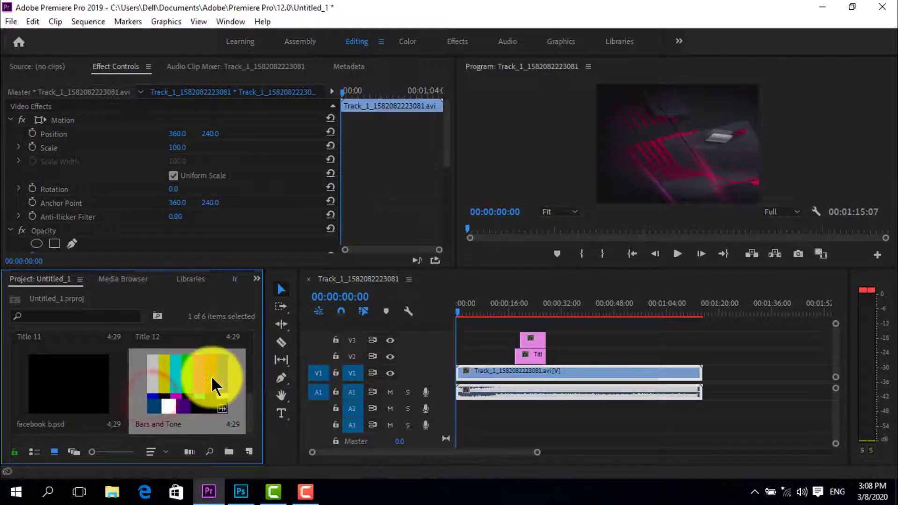
{"action": "left_click_drag", "start_coordinate": [185, 382], "coordinate": [705, 371]}
{"action": "left_click", "coordinate": [607, 359]}
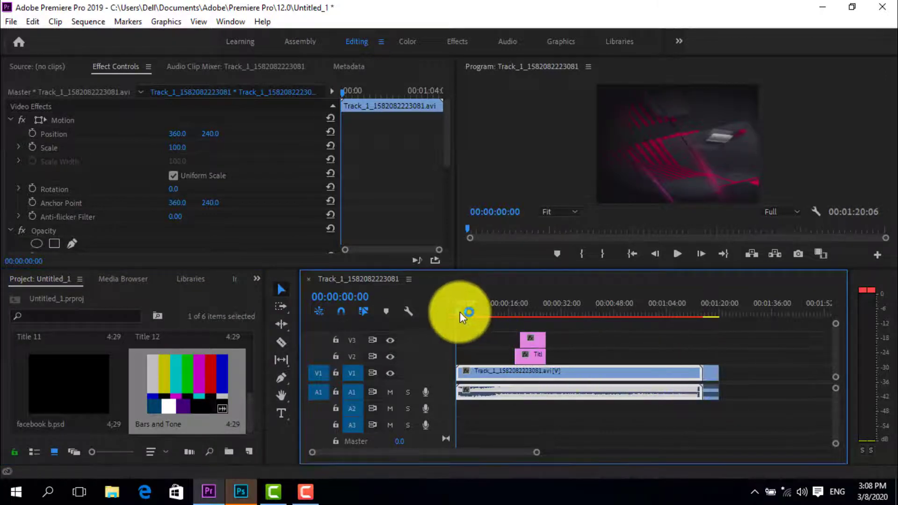
Play the sequence from about 00:01:10:16 to check the change from the video to the colour bars
{"action": "left_click_drag", "start_coordinate": [457, 311], "coordinate": [687, 323]}
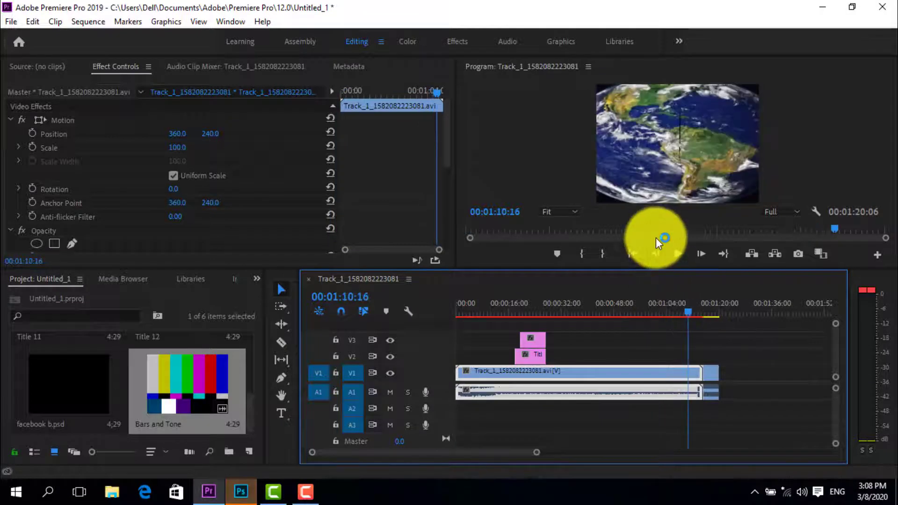
{"action": "left_click", "coordinate": [677, 252]}
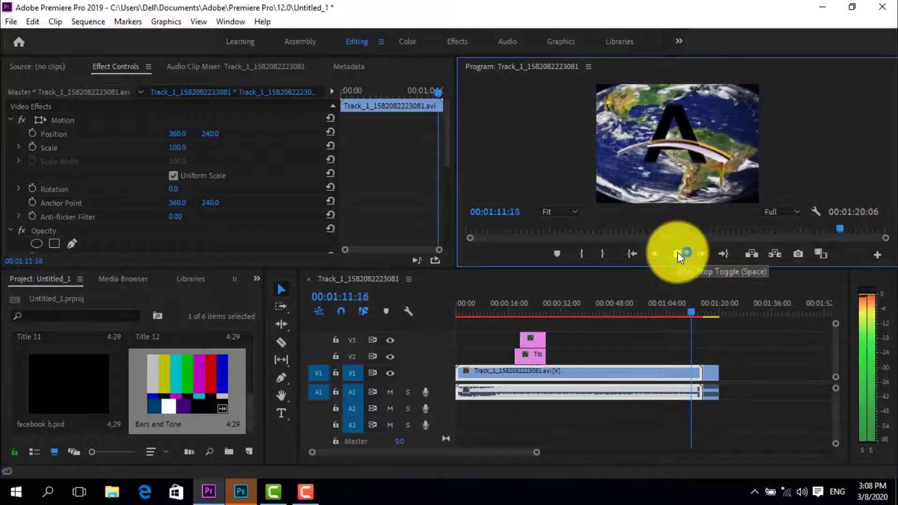
{"action": "left_click", "coordinate": [677, 253]}
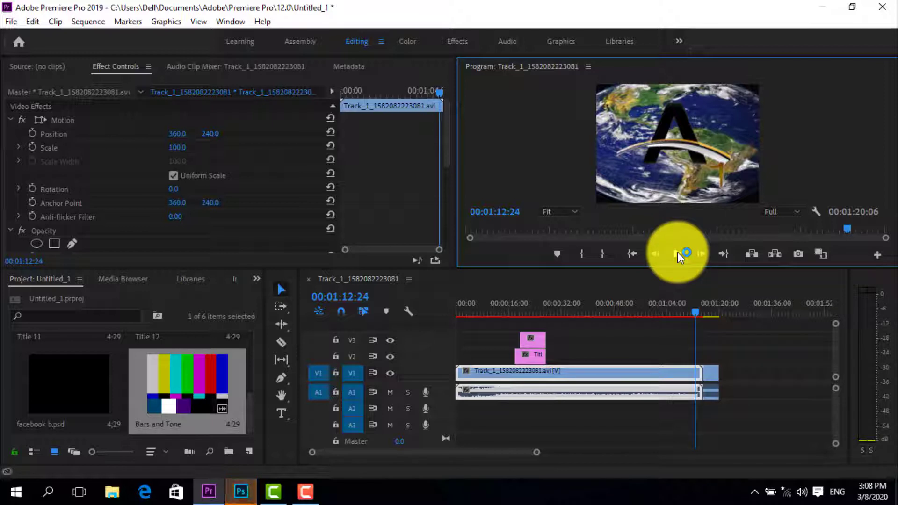
{"action": "left_click", "coordinate": [677, 251]}
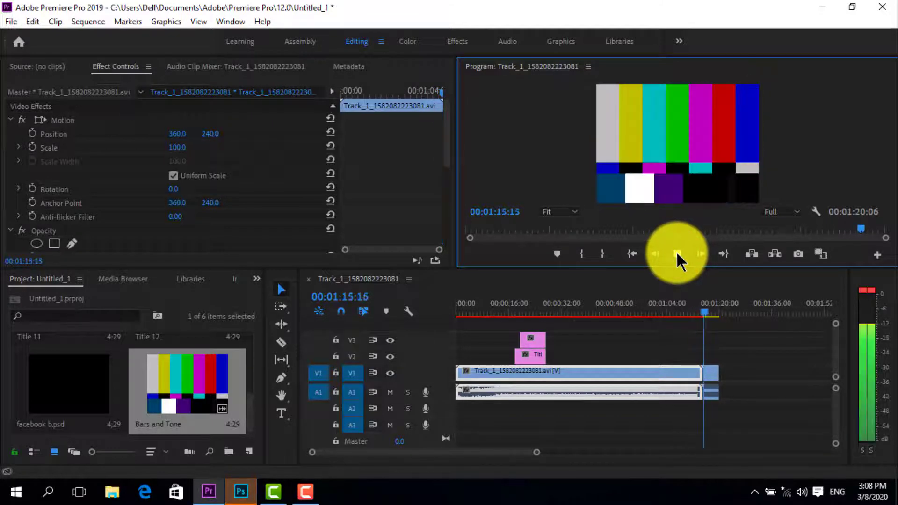
{"action": "left_click", "coordinate": [677, 253]}
{"action": "left_click", "coordinate": [677, 252]}
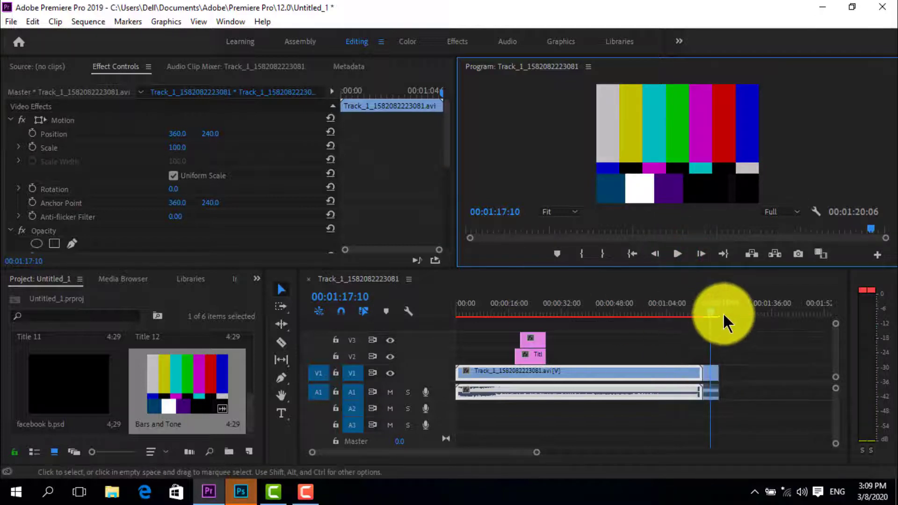
Create a 720 × 480, 29.97 fps Black Video item, place it on V2 at about 00:00:47, and preview it there
{"action": "left_click", "coordinate": [711, 311]}
{"action": "left_click_drag", "start_coordinate": [710, 312], "coordinate": [442, 308]}
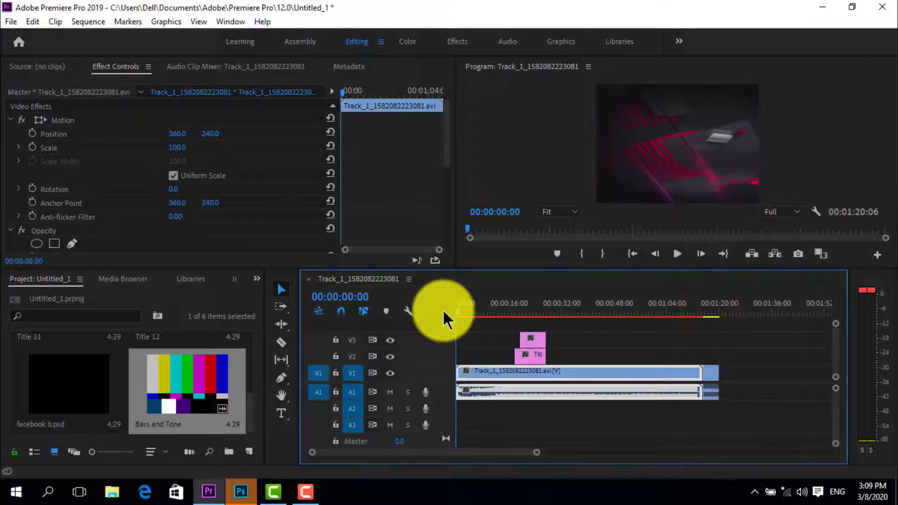
{"action": "left_click", "coordinate": [15, 20]}
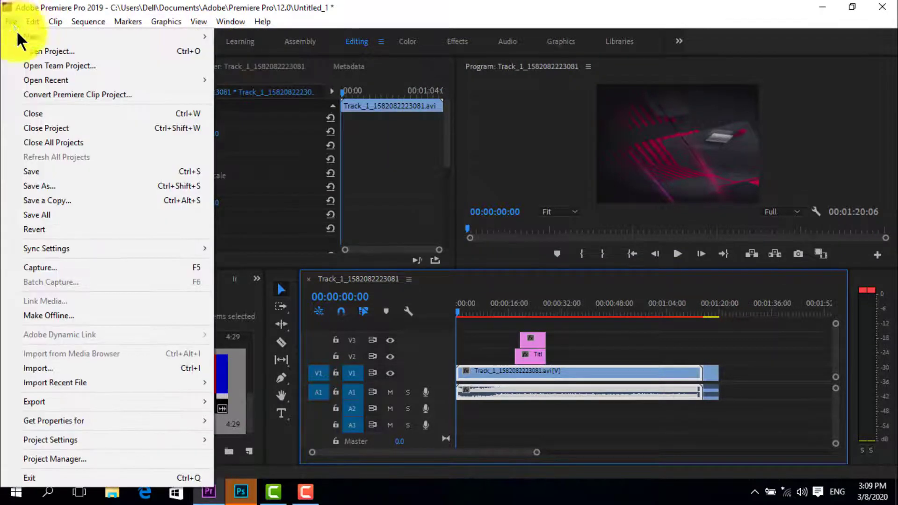
{"action": "mouse_move", "coordinate": [200, 38]}
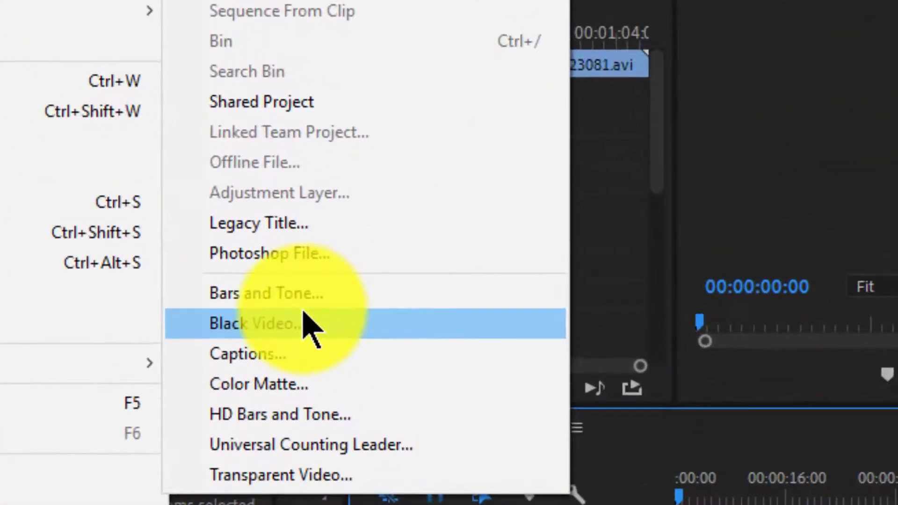
{"action": "left_click", "coordinate": [281, 236]}
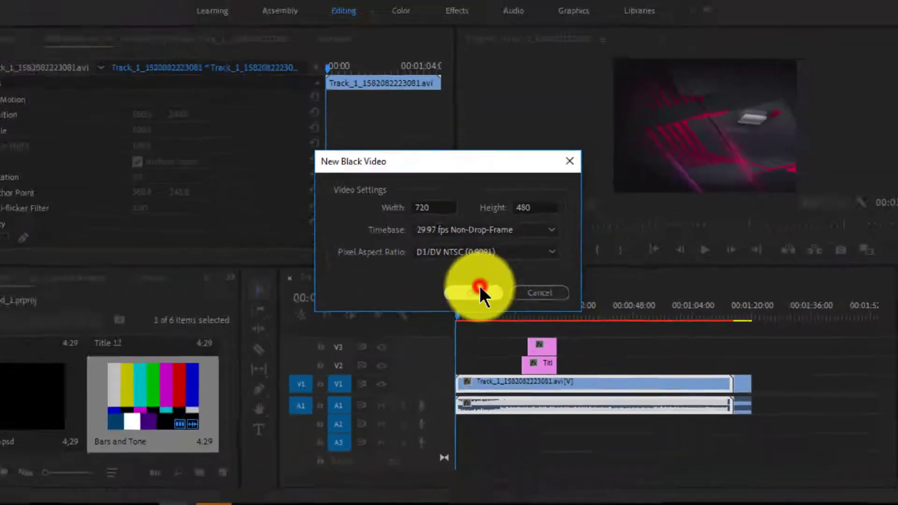
{"action": "left_click", "coordinate": [710, 438]}
{"action": "left_click_drag", "start_coordinate": [61, 400], "coordinate": [608, 353]}
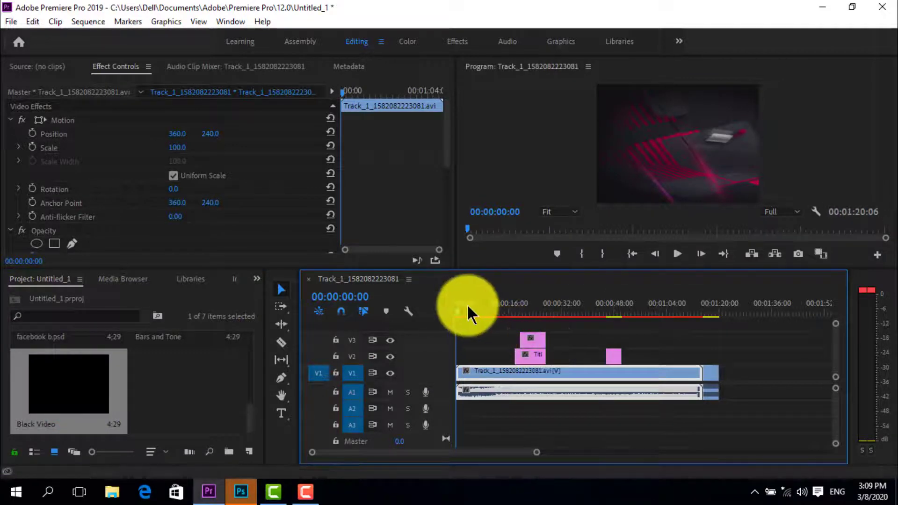
{"action": "left_click_drag", "start_coordinate": [459, 309], "coordinate": [612, 347]}
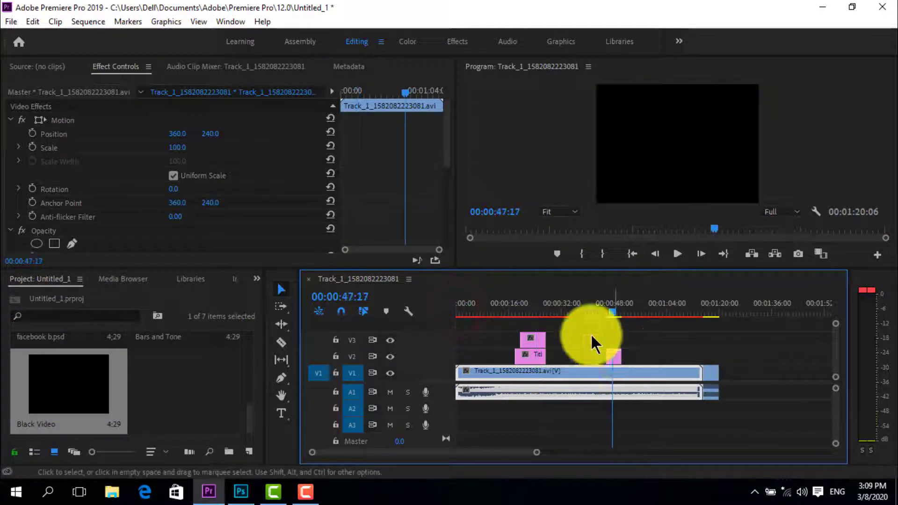
Switch to Photoshop, dismiss the pixel aspect ratio notice, close its window, and return to Premiere Pro
{"action": "key", "text": "alt+Tab"}
{"action": "left_click", "coordinate": [618, 353]}
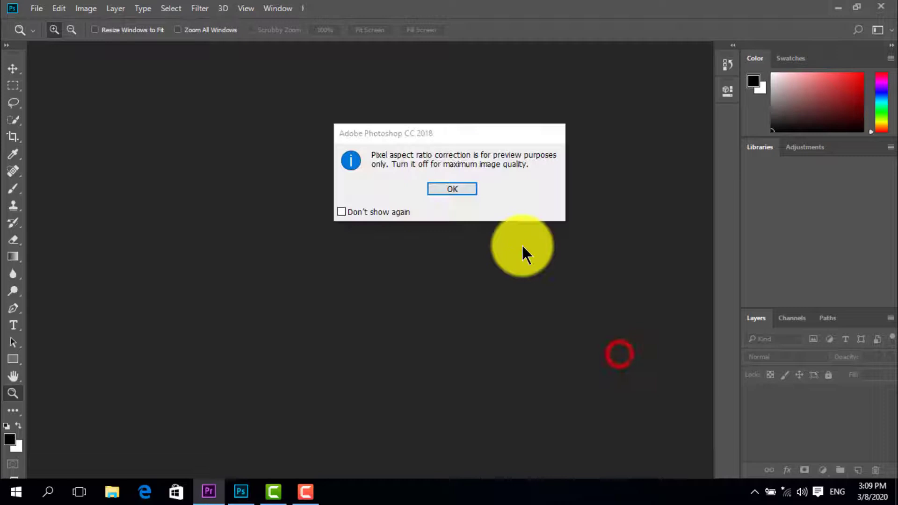
{"action": "left_click", "coordinate": [450, 187]}
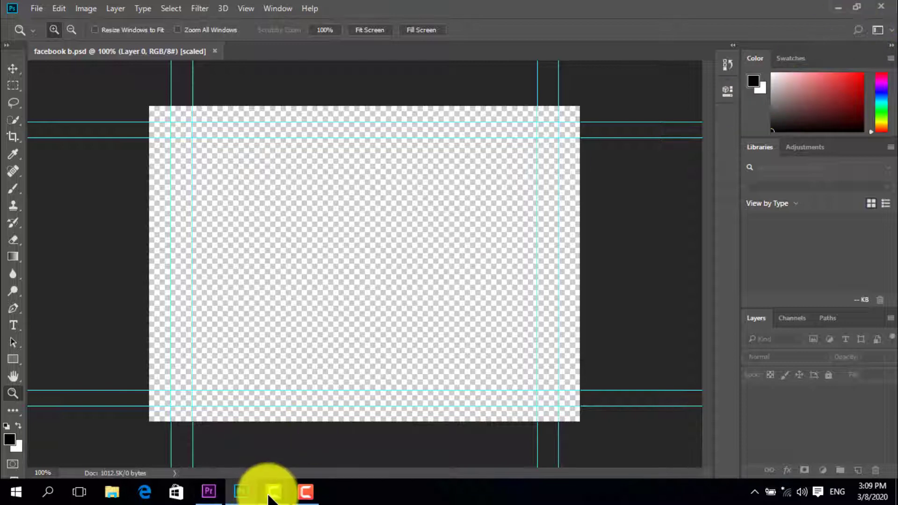
{"action": "right_click", "coordinate": [232, 489]}
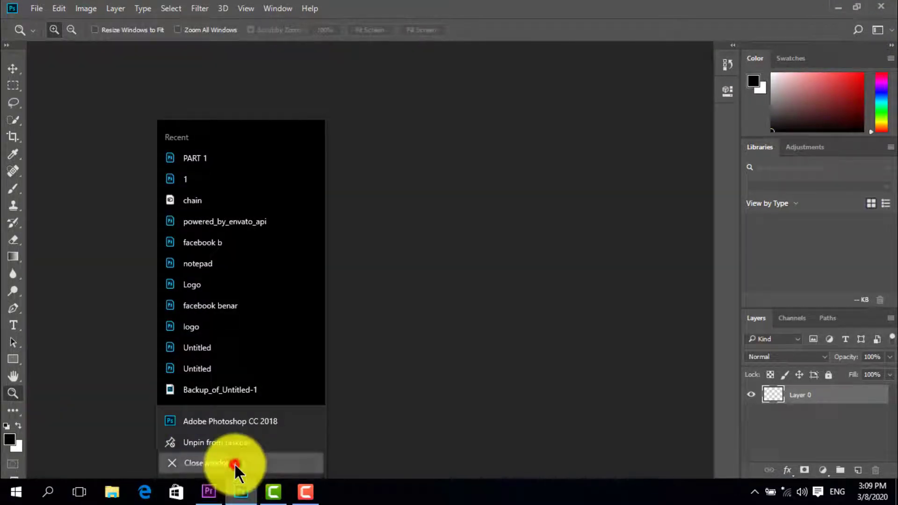
{"action": "left_click", "coordinate": [234, 463]}
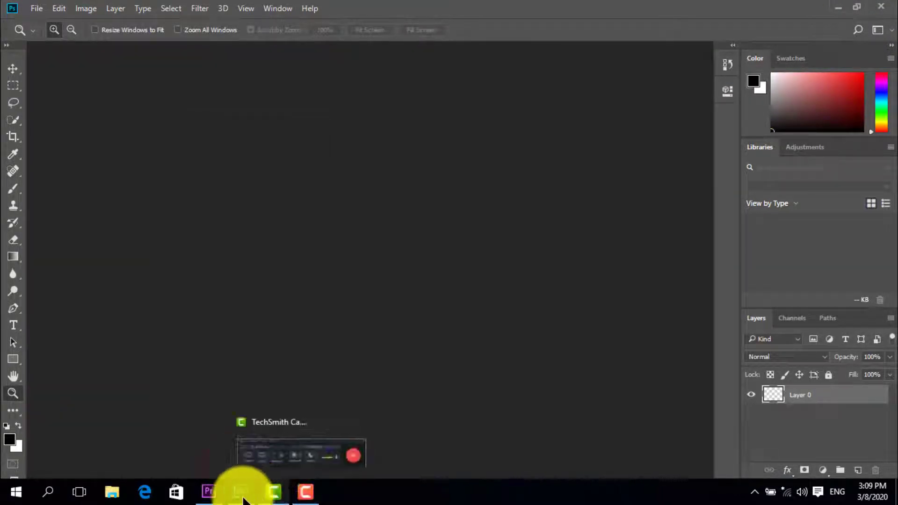
{"action": "left_click", "coordinate": [218, 492]}
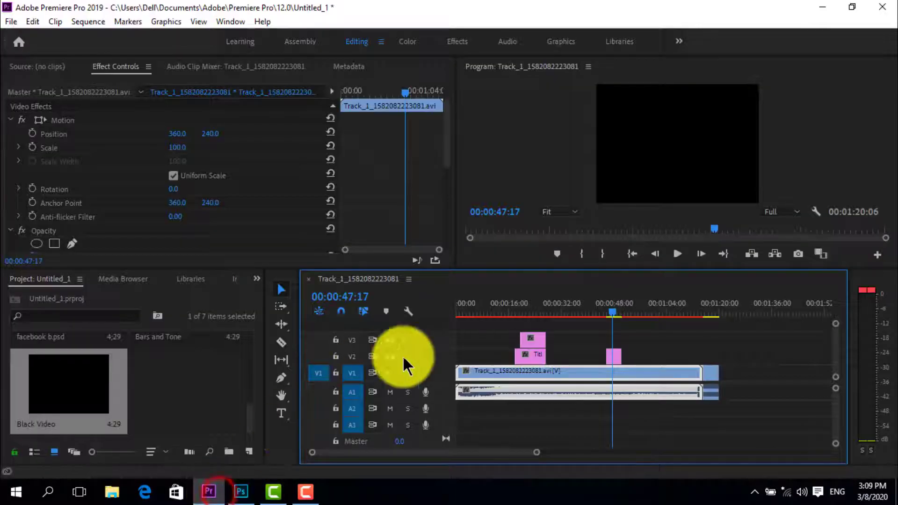
Turn off Uniform Scale for the Black Video clip and reshape it into a vertical strip: height 98, width 47, horizontal position about 493
{"action": "left_click", "coordinate": [613, 311]}
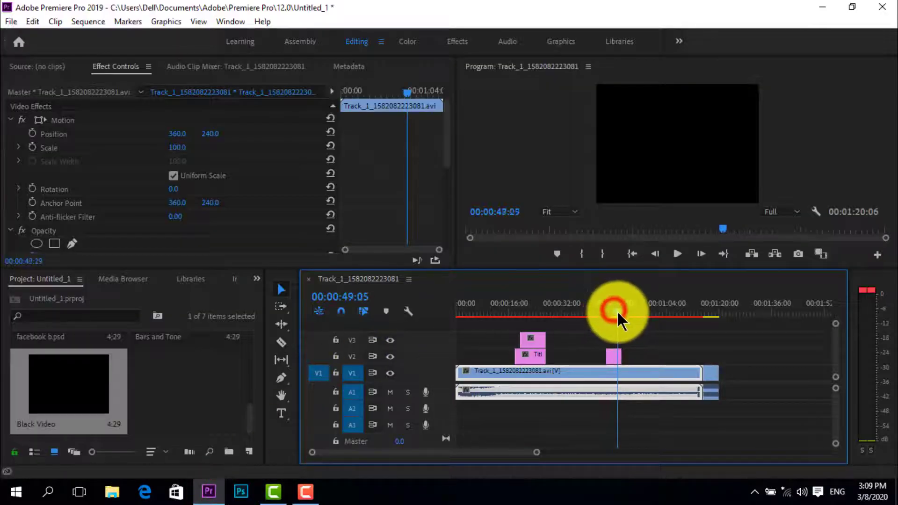
{"action": "left_click", "coordinate": [612, 355]}
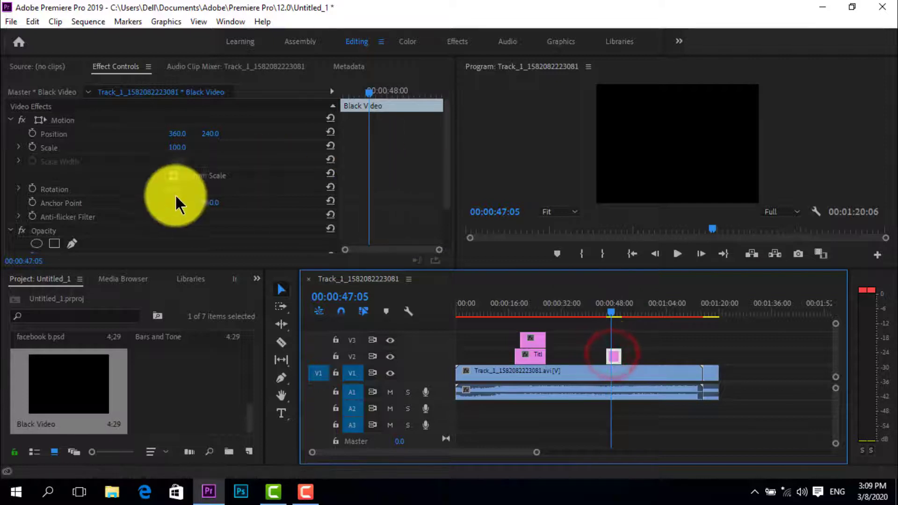
{"action": "left_click", "coordinate": [173, 175]}
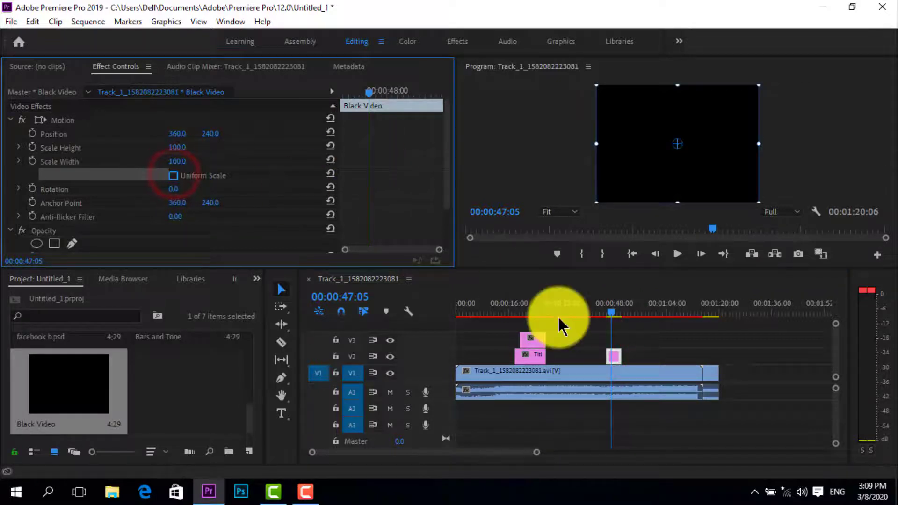
{"action": "left_click_drag", "start_coordinate": [179, 163], "coordinate": [124, 166]}
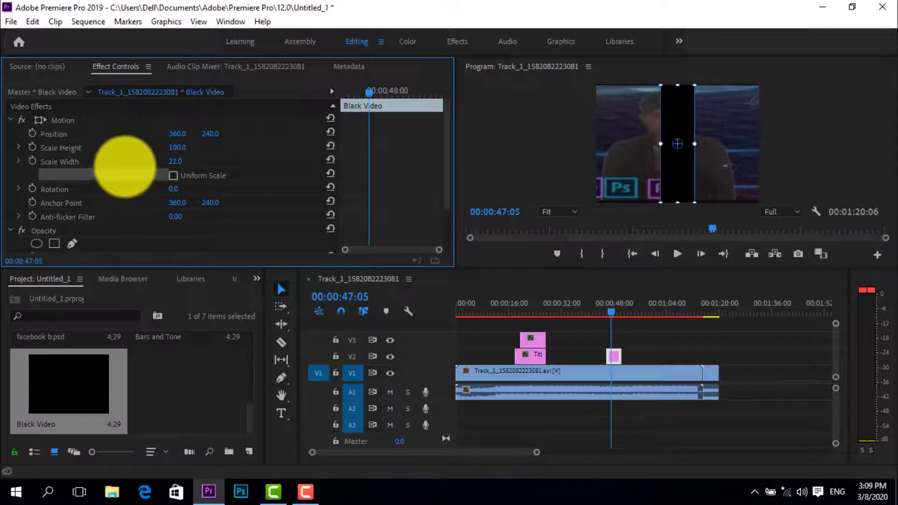
{"action": "left_click_drag", "start_coordinate": [179, 147], "coordinate": [276, 140]}
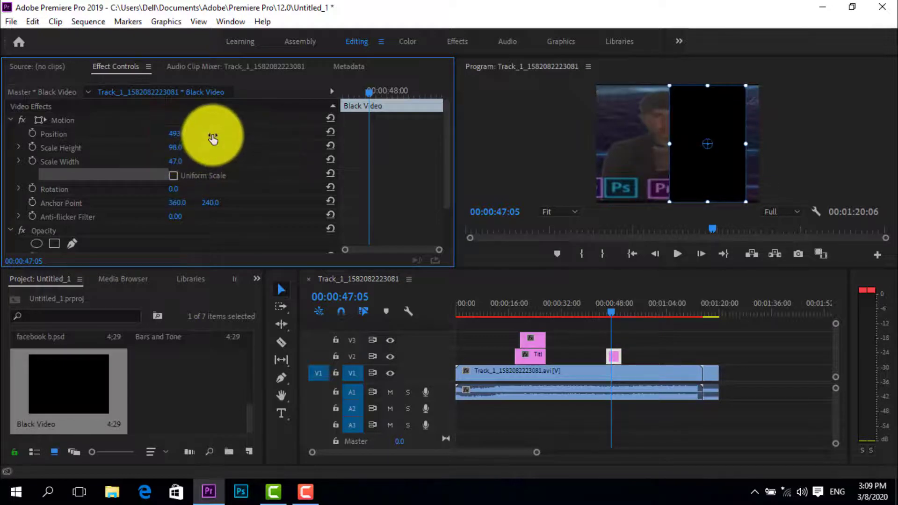
Set the Black Video clip's opacity to 61% and move it earlier on V2, to about 00:00:39
{"action": "left_click", "coordinate": [11, 120]}
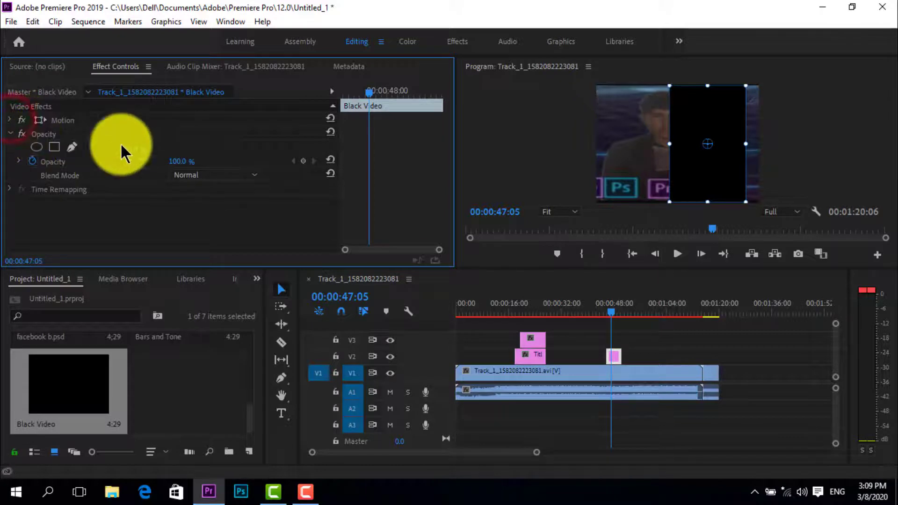
{"action": "left_click_drag", "start_coordinate": [182, 162], "coordinate": [140, 170]}
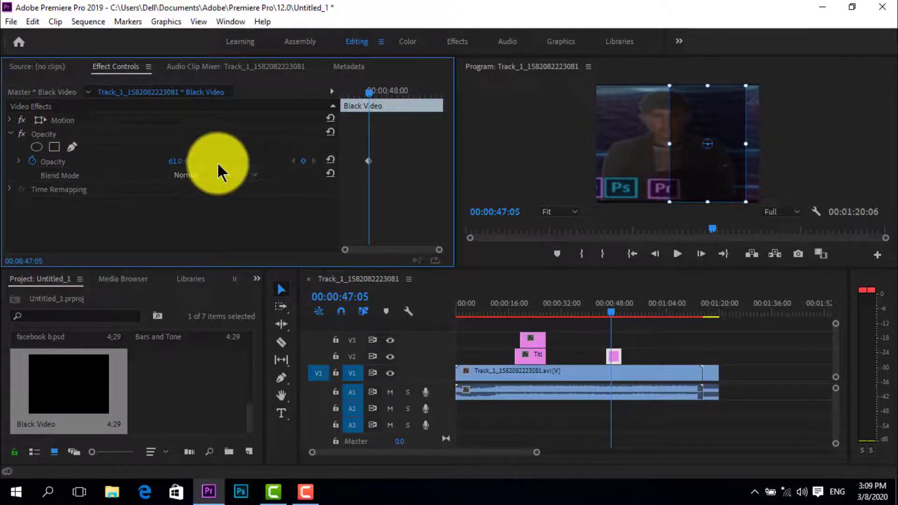
{"action": "left_click_drag", "start_coordinate": [615, 357], "coordinate": [584, 358]}
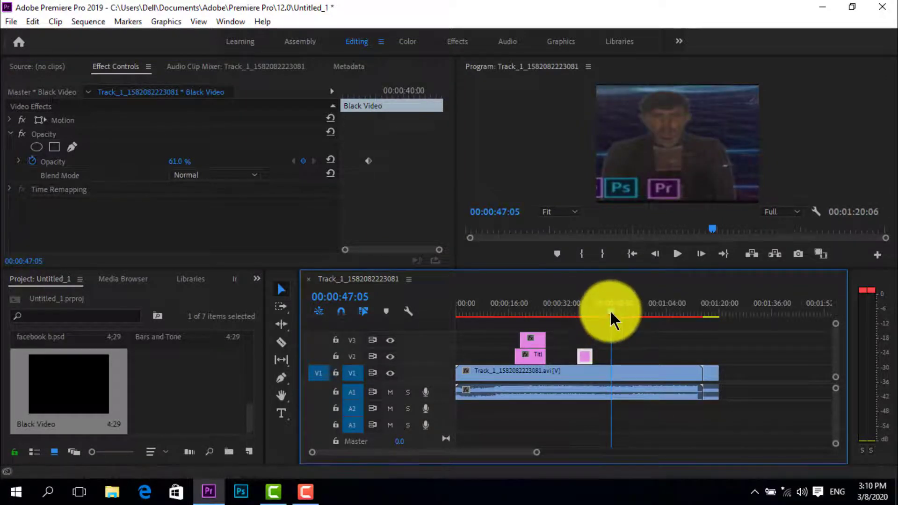
{"action": "left_click_drag", "start_coordinate": [609, 310], "coordinate": [585, 310]}
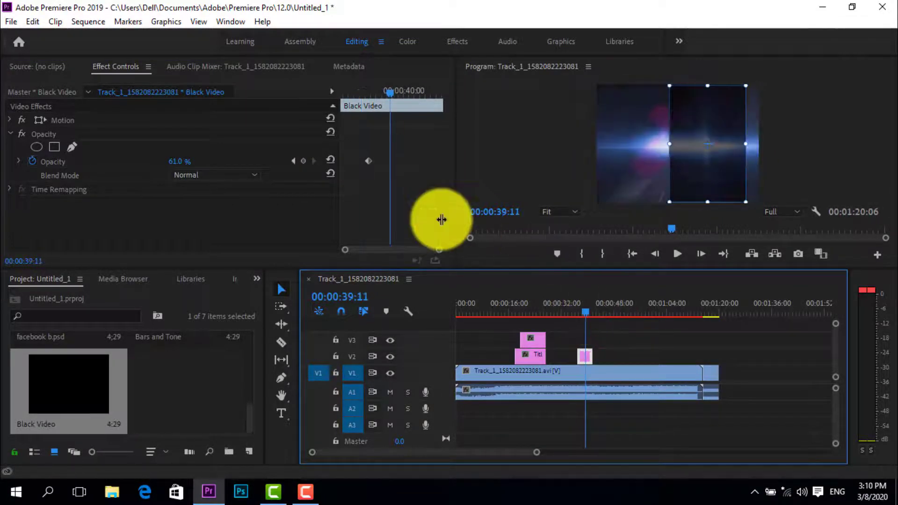
Create a legacy title named Title 13 at 720 × 480, 29.97 fps Non-Drop-Frame, pixel aspect ratio D1/DV NTSC (0.9091)
{"action": "left_click", "coordinate": [10, 22]}
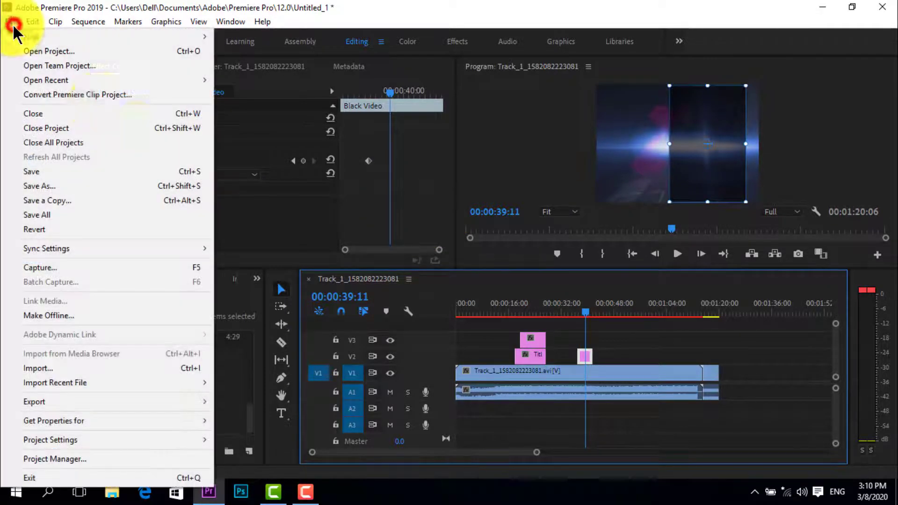
{"action": "mouse_move", "coordinate": [117, 37]}
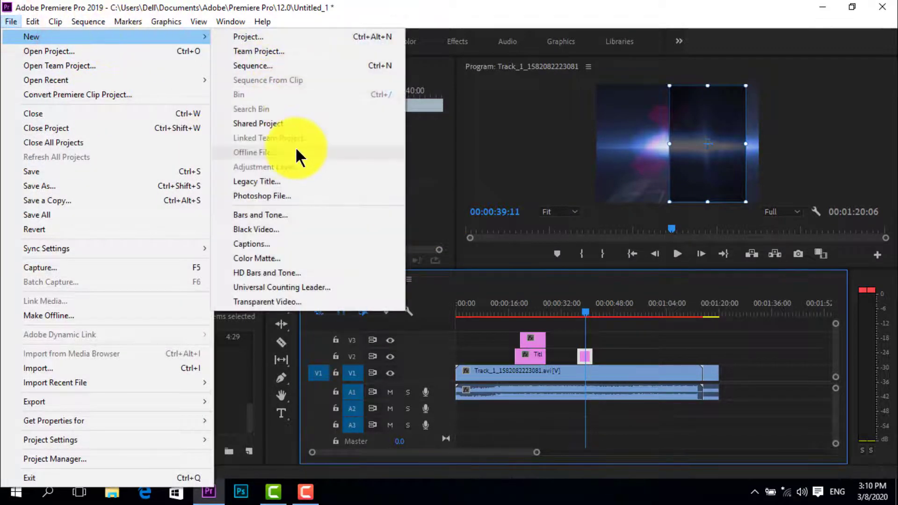
{"action": "left_click", "coordinate": [279, 181]}
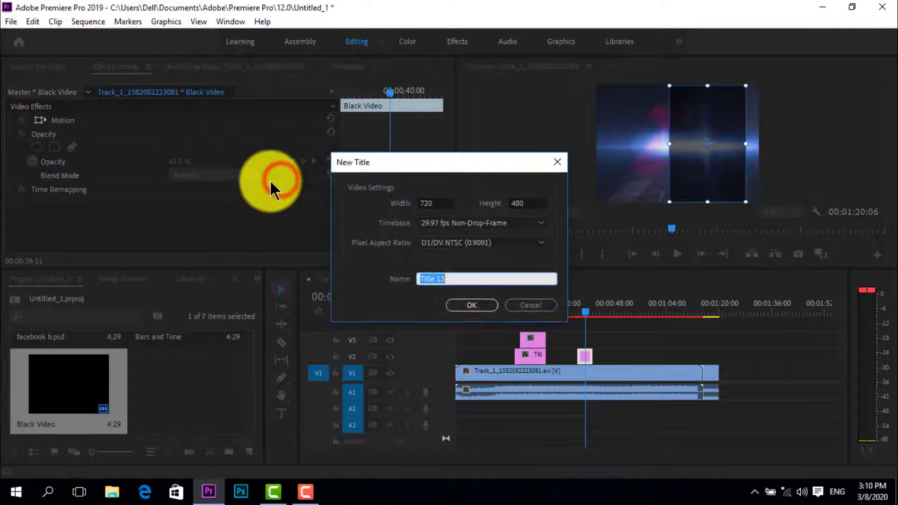
{"action": "left_click", "coordinate": [472, 305]}
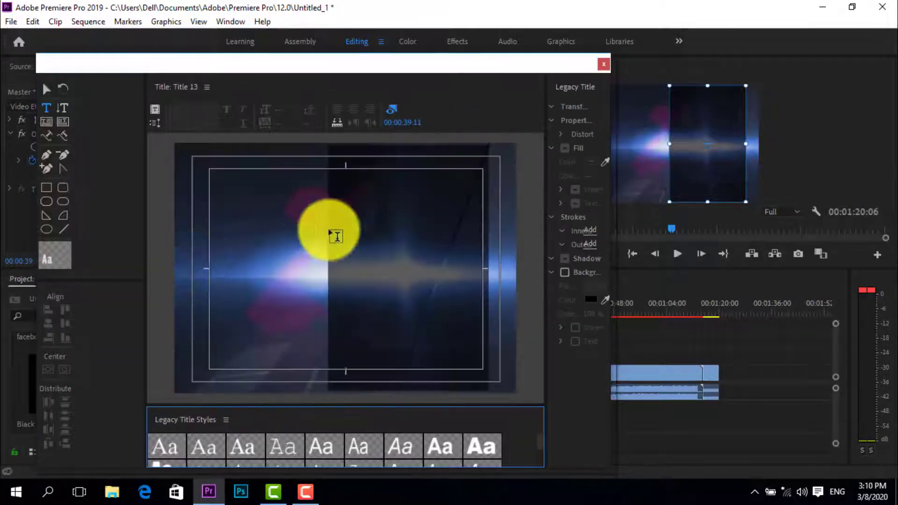
{"action": "left_click", "coordinate": [347, 161]}
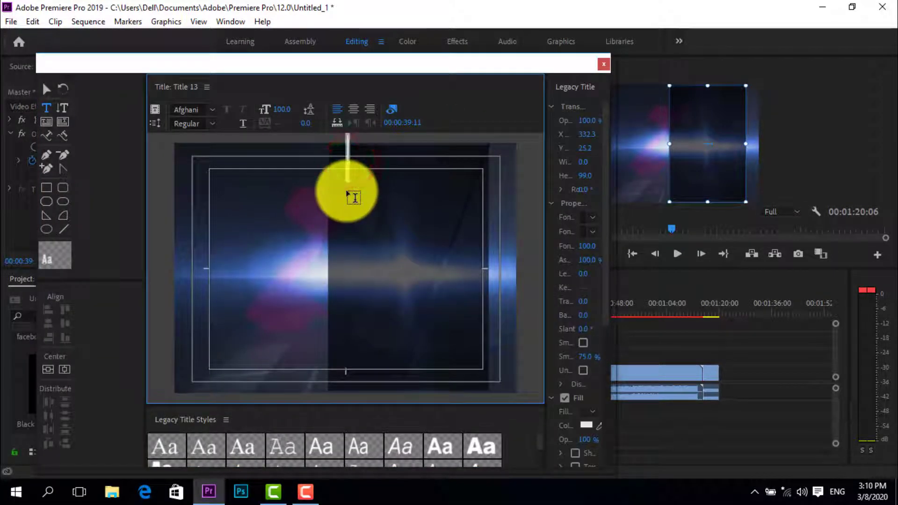
{"action": "left_click_drag", "start_coordinate": [284, 109], "coordinate": [240, 115]}
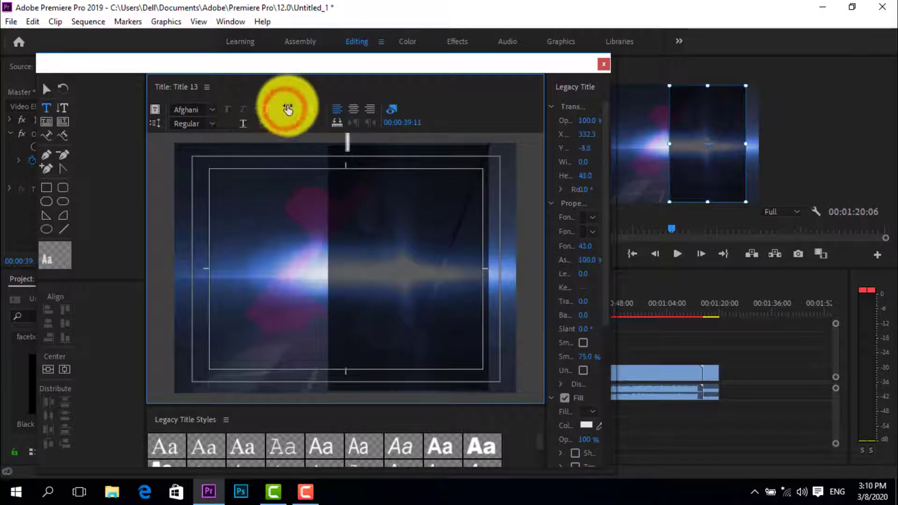
{"action": "key", "text": "a"}
{"action": "key", "text": "f"}
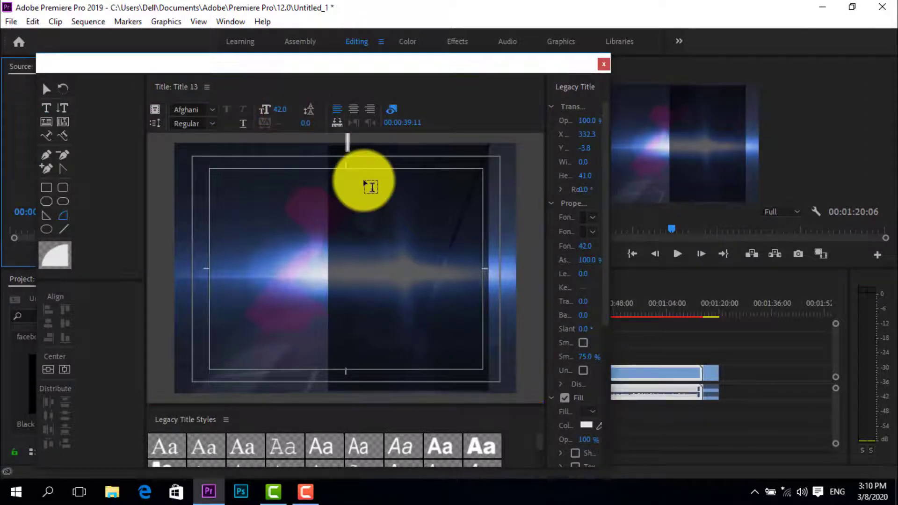
{"action": "left_click_drag", "start_coordinate": [350, 146], "coordinate": [353, 150]}
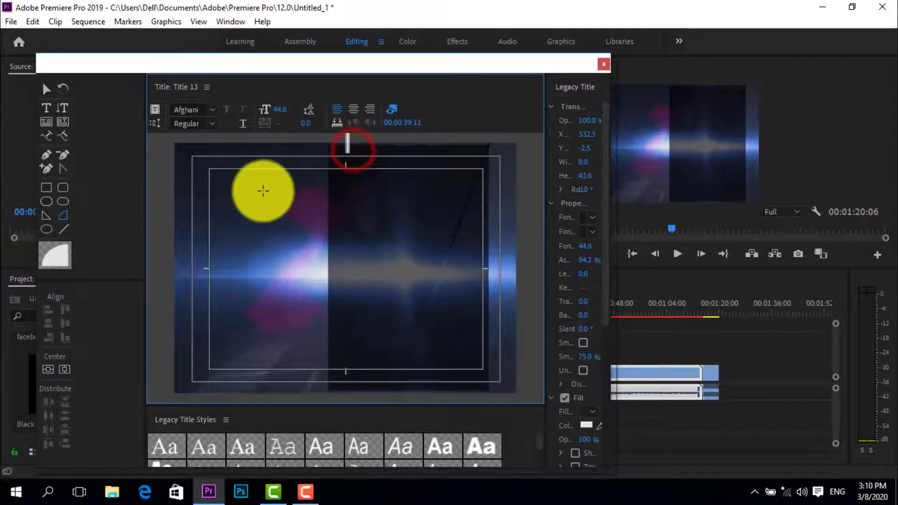
Start a horizontal text object at the top of the dark strip in font size 68 and enter its first line
{"action": "left_click", "coordinate": [46, 107]}
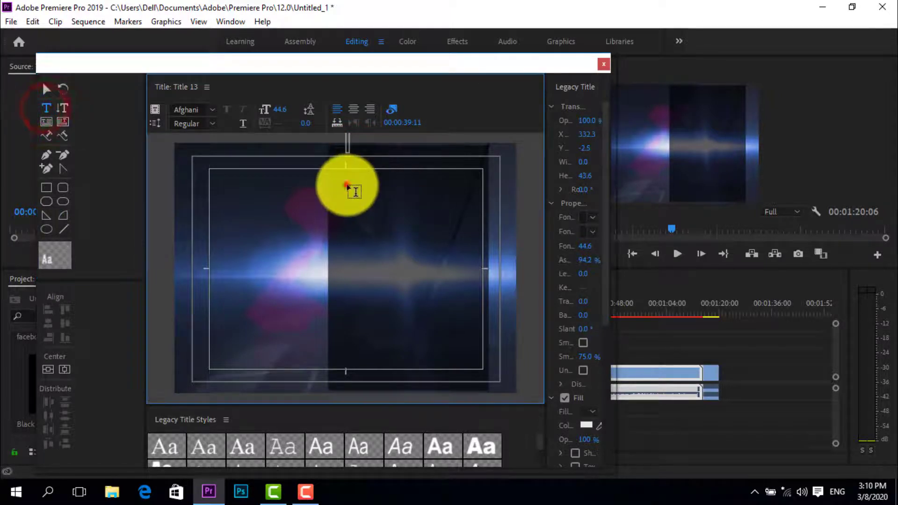
{"action": "left_click", "coordinate": [345, 185]}
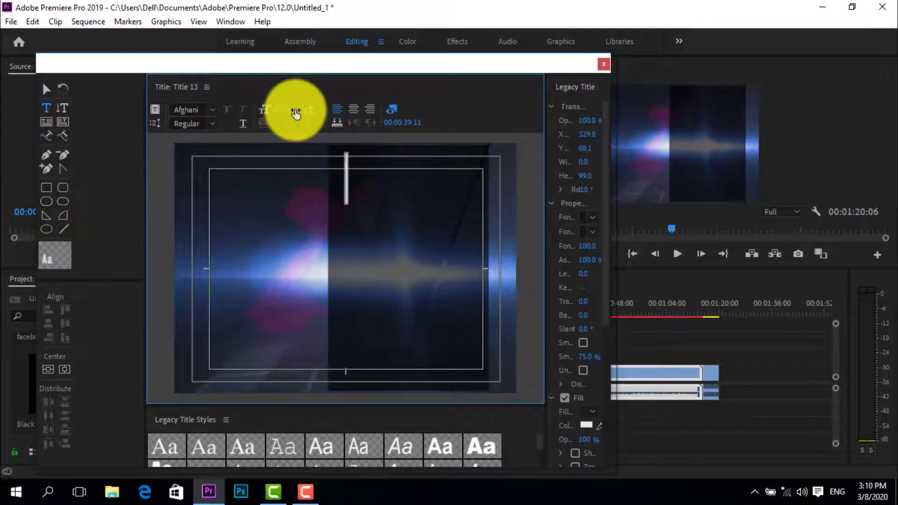
{"action": "left_click_drag", "start_coordinate": [283, 109], "coordinate": [266, 116]}
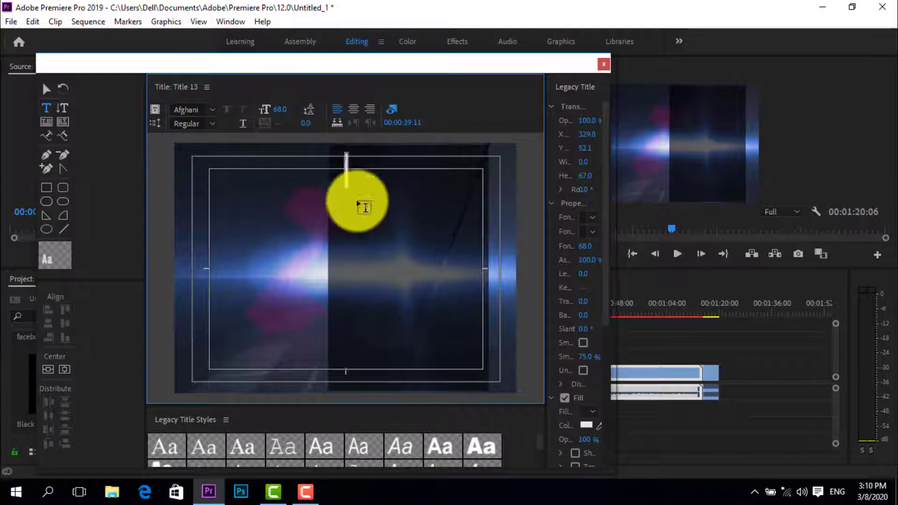
{"action": "left_click", "coordinate": [351, 173]}
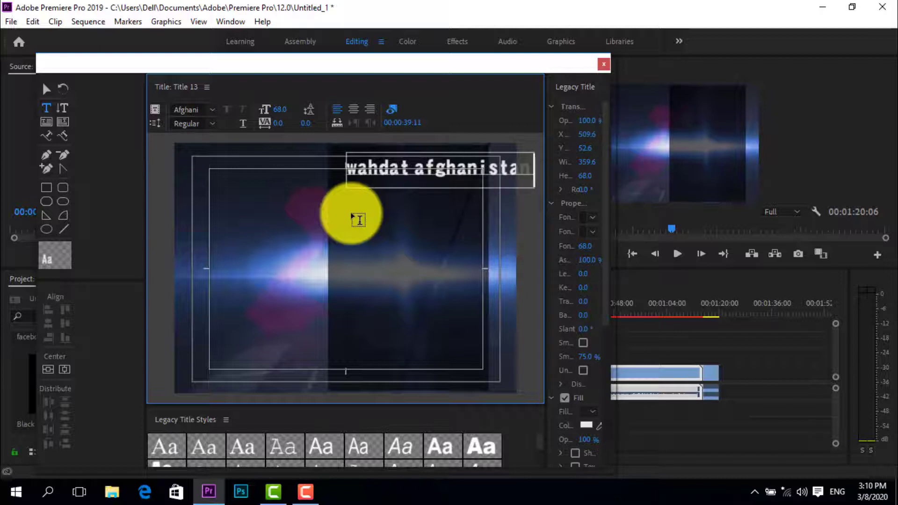
Shorten the title's first line by its last few letters and enter a second line of text beneath it
{"action": "key", "text": "BackSpace"}
{"action": "key", "text": "BackSpace"}
{"action": "key", "text": "BackSpace"}
{"action": "key", "text": "Return"}
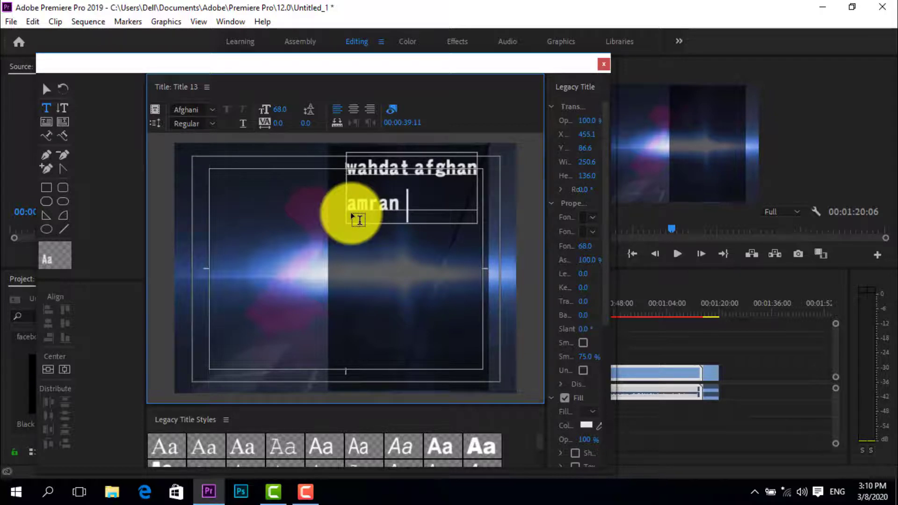
{"action": "type", "text": "lkjsd"}
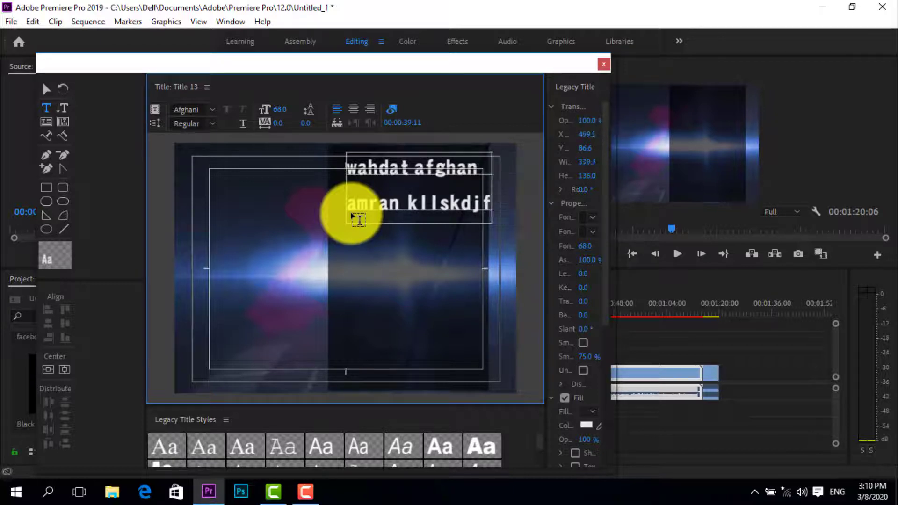
Add four more lines of filler text to the title: "sddddd", "ddggd", "gggggm;lsdfmfs" and "flsdfsmdklmfds"
{"action": "key", "text": "Return"}
{"action": "type", "text": "sddddd"}
{"action": "key", "text": "Return"}
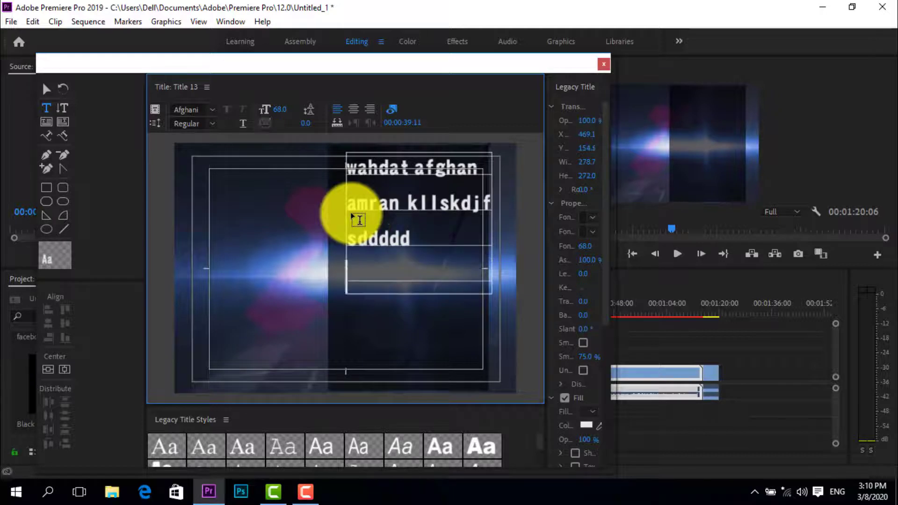
{"action": "type", "text": "ddggd"}
{"action": "key", "text": "Return"}
{"action": "type", "text": "ggg"}
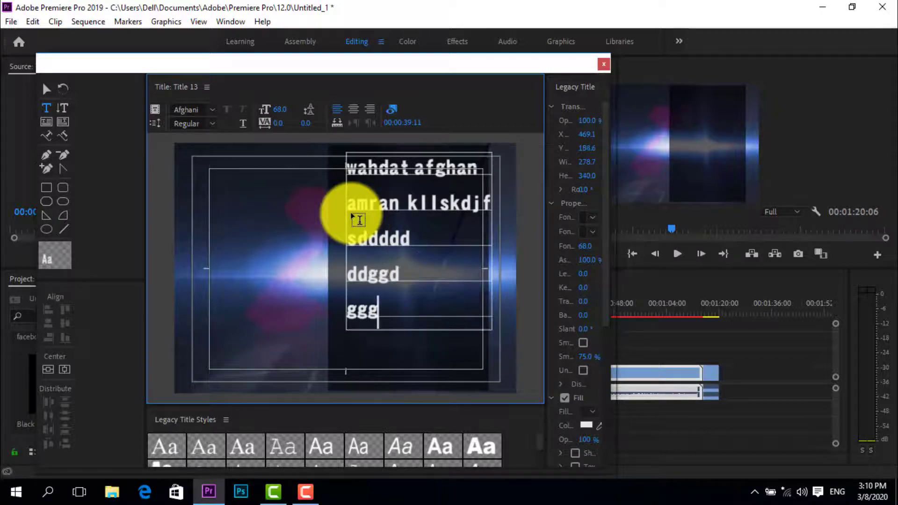
{"action": "type", "text": "ggm:lsdfmfs"}
{"action": "key", "text": "Return"}
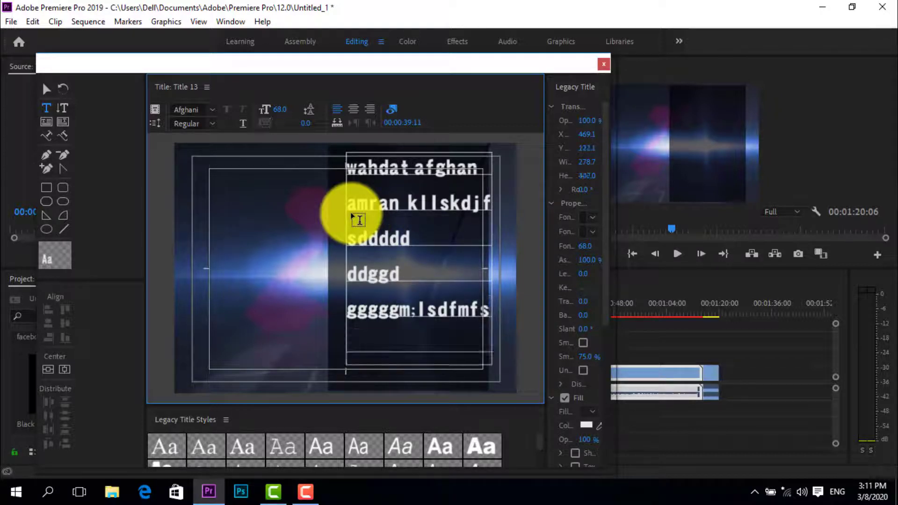
{"action": "type", "text": "flsdfsmdklmfds"}
{"action": "key", "text": "Return"}
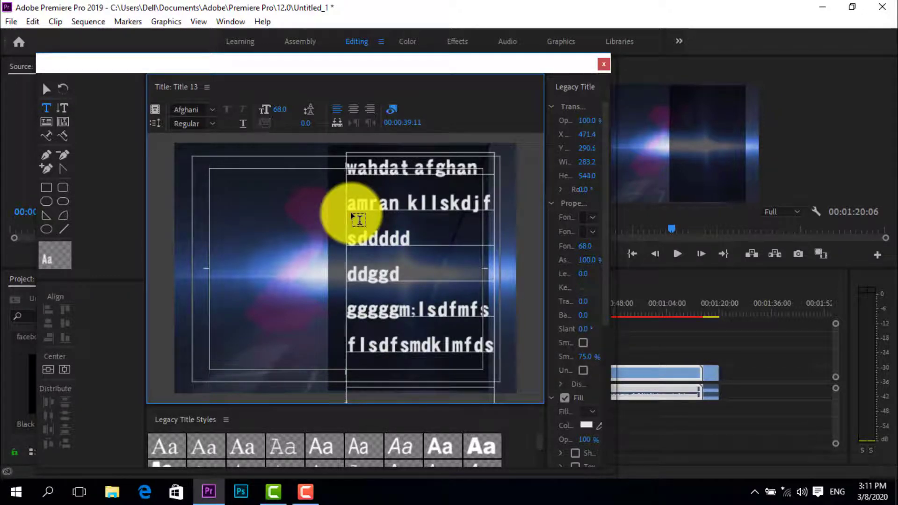
Finish the title text with two final filler lines, "dddddddddd" and "dddddd", running past the frame's lower edge
{"action": "key", "text": "BackSpace"}
{"action": "type", "text": "d"}
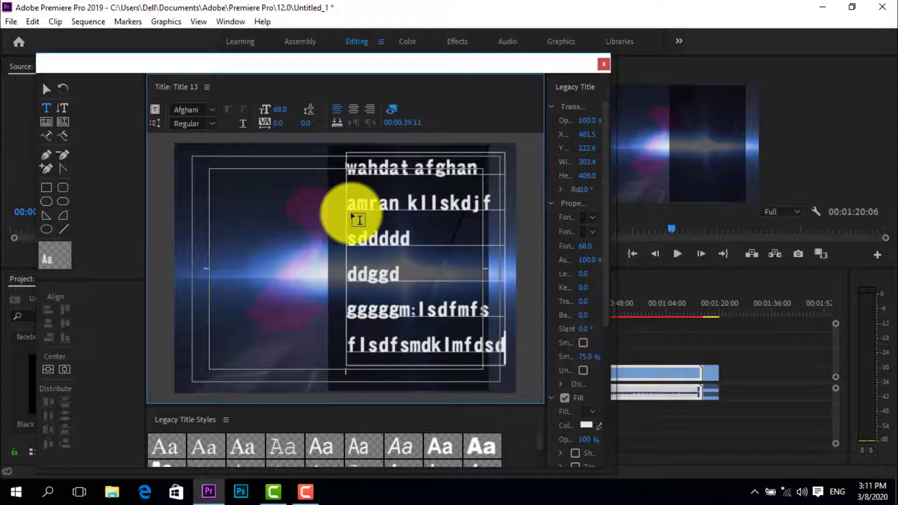
{"action": "key", "text": "BackSpace"}
{"action": "key", "text": "Return"}
{"action": "type", "text": "dddddddddd"}
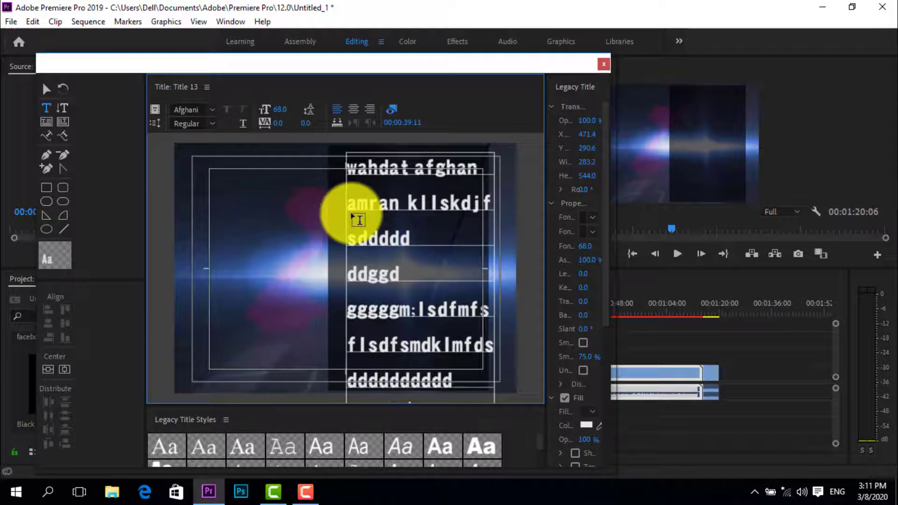
Make Title 13 a Roll title that starts and ends off screen, and close the title editor
{"action": "left_click", "coordinate": [155, 123]}
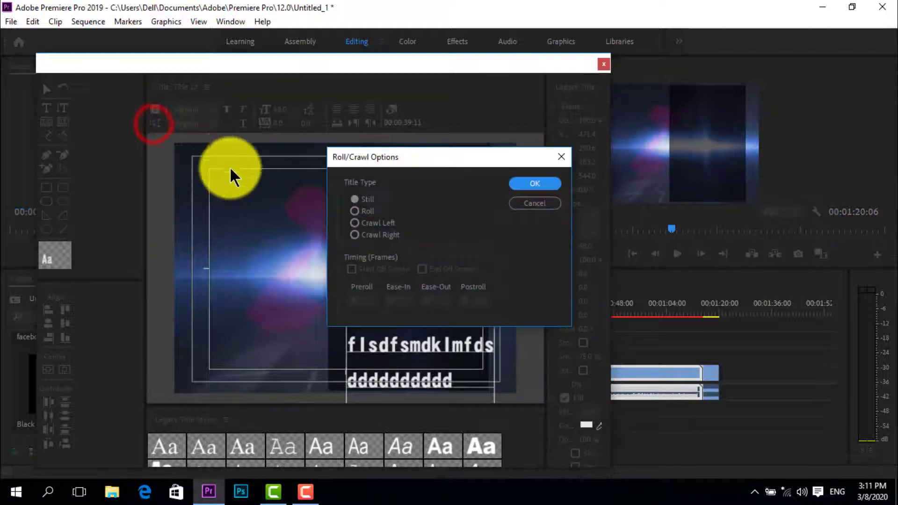
{"action": "left_click", "coordinate": [355, 211]}
{"action": "left_click", "coordinate": [532, 184]}
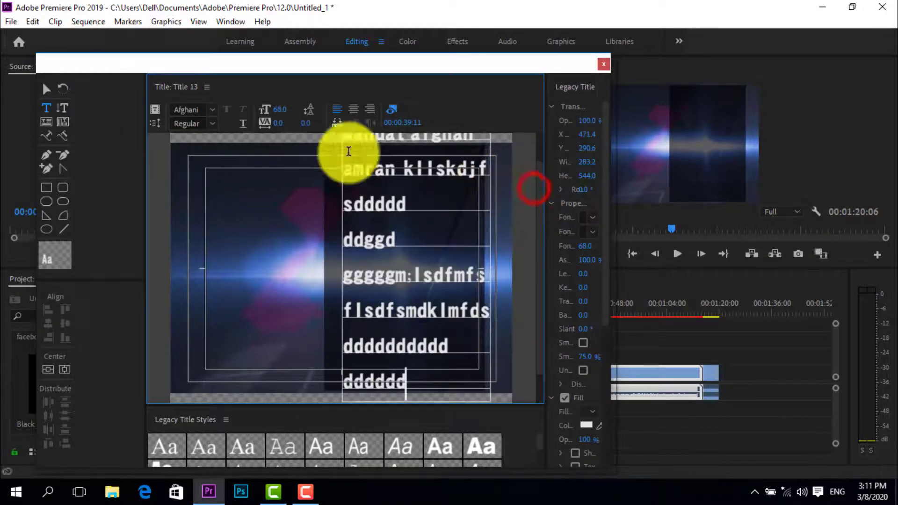
{"action": "left_click", "coordinate": [155, 123]}
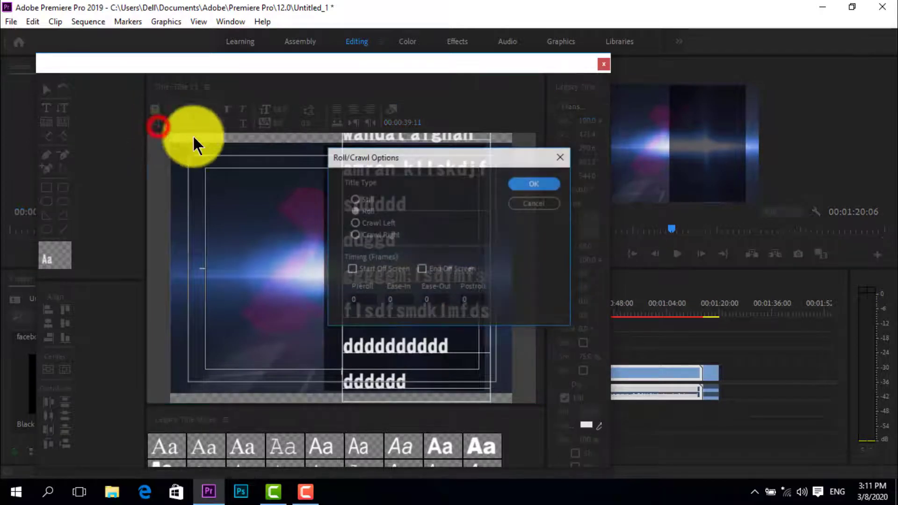
{"action": "left_click", "coordinate": [363, 267]}
{"action": "left_click", "coordinate": [424, 270]}
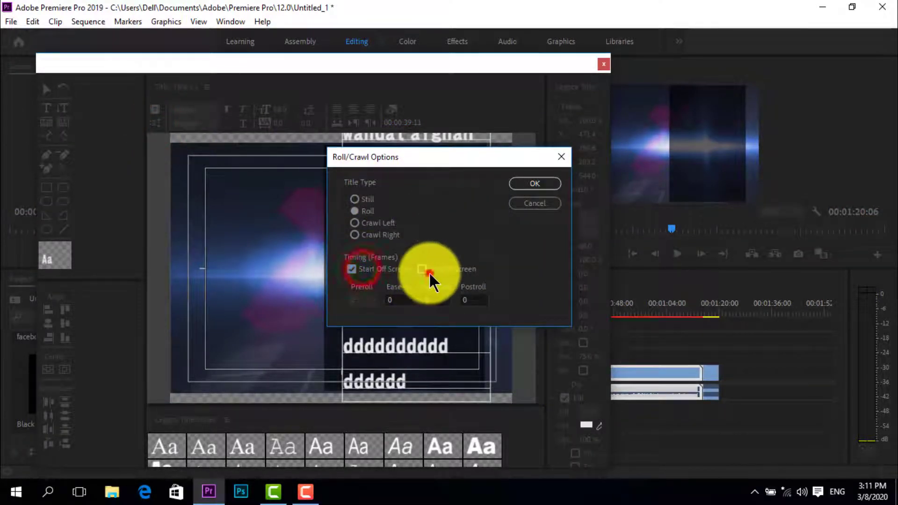
{"action": "left_click", "coordinate": [547, 181]}
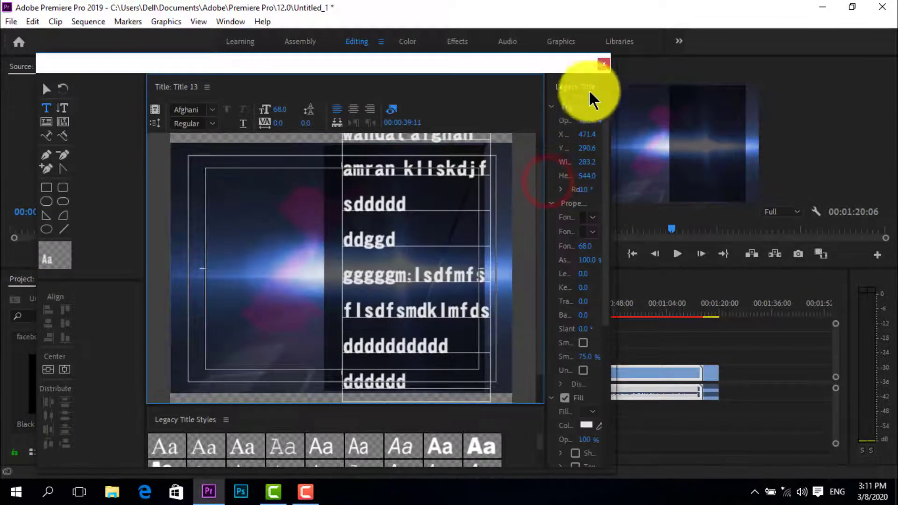
{"action": "left_click", "coordinate": [604, 64]}
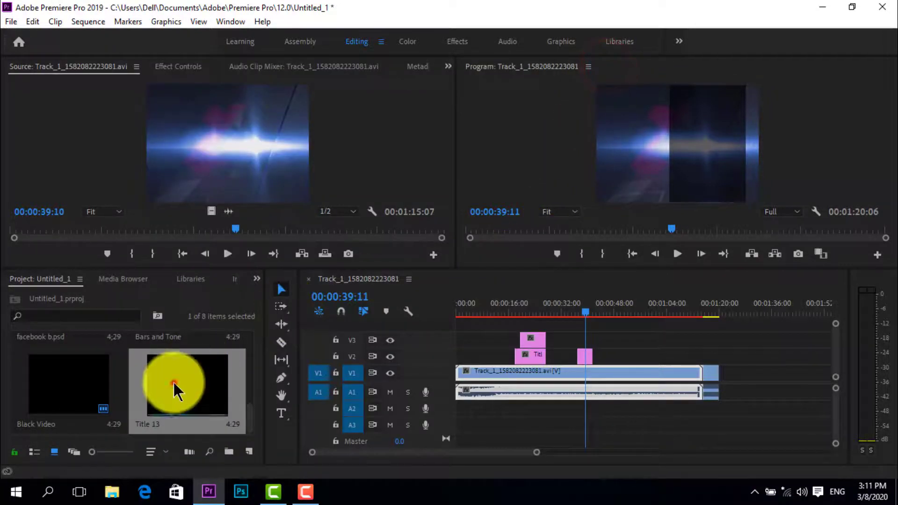
Place Title 13 on V3 above the Black Video clip and extend Black Video's end to about 00:00:43
{"action": "left_click_drag", "start_coordinate": [176, 385], "coordinate": [583, 329]}
{"action": "left_click", "coordinate": [578, 311]}
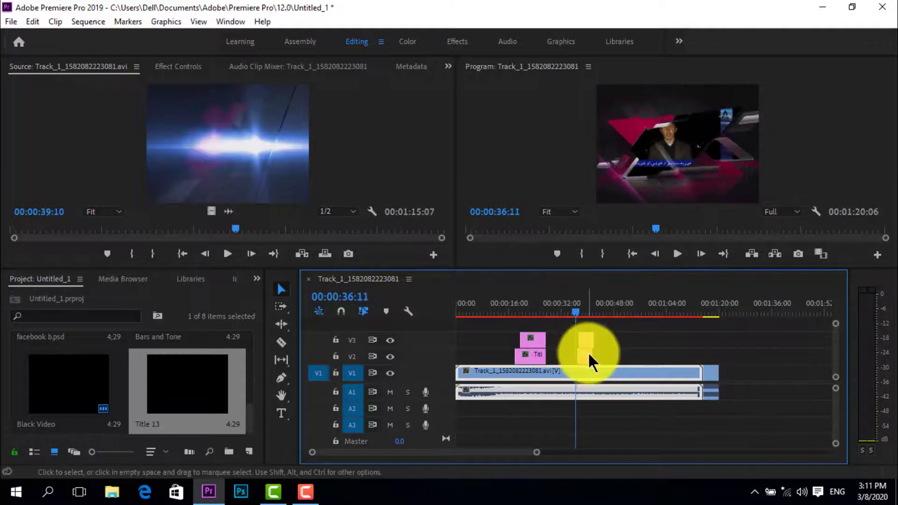
{"action": "mouse_move", "coordinate": [592, 354]}
{"action": "left_mouse_down"}
{"action": "mouse_move", "coordinate": [607, 357]}
{"action": "mouse_move", "coordinate": [598, 356]}
{"action": "left_mouse_up"}
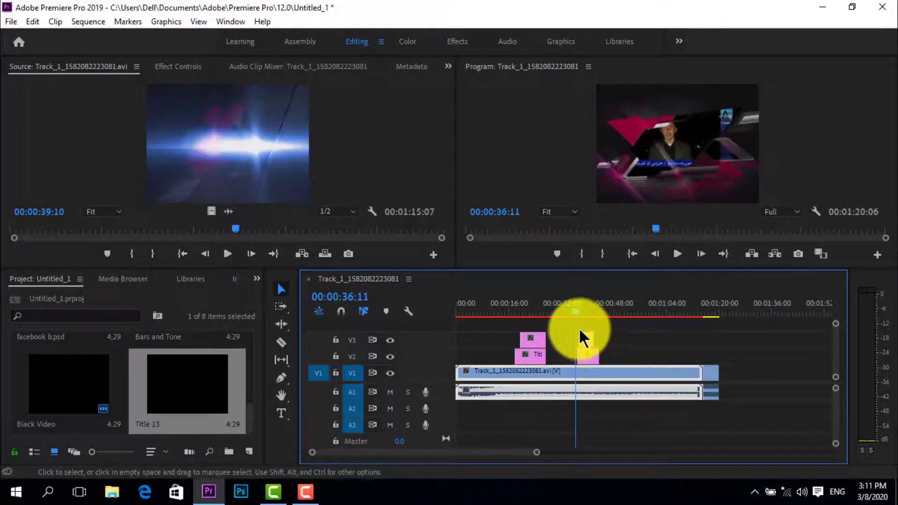
Play the sequence from 00:00:36:11 through the rolling title over the dark strip
{"action": "left_click", "coordinate": [674, 251]}
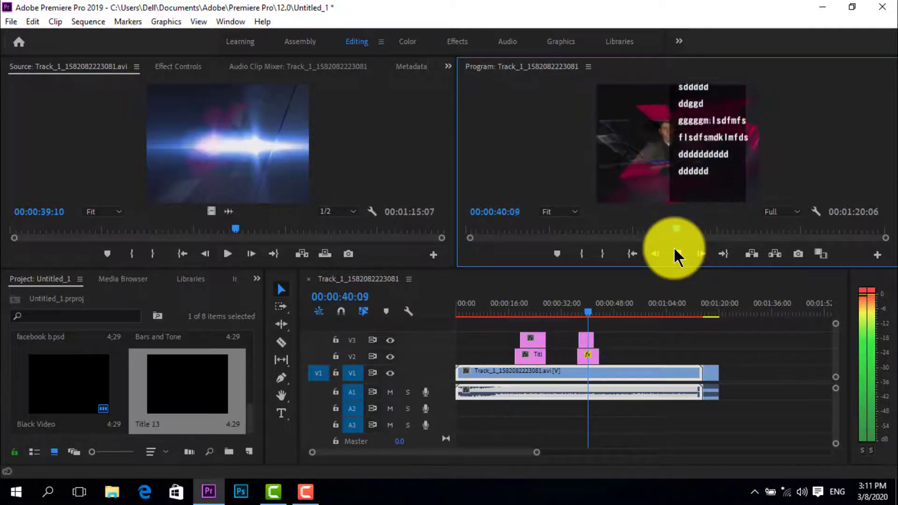
{"action": "left_click", "coordinate": [673, 246]}
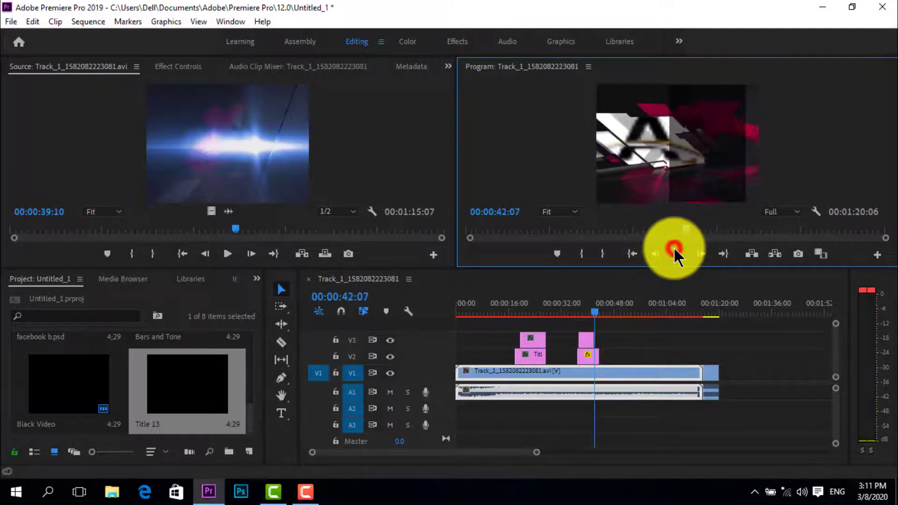
Create a CEA-608 captions item on stream CC1 at 29.97 fps Non-Drop-Frame and place it on V2 at about 00:00:46
{"action": "left_click", "coordinate": [10, 21]}
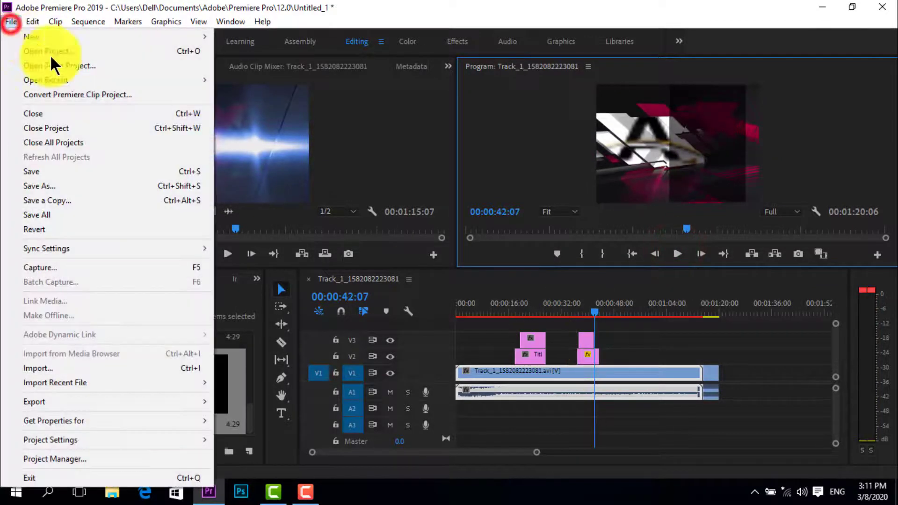
{"action": "mouse_move", "coordinate": [205, 41]}
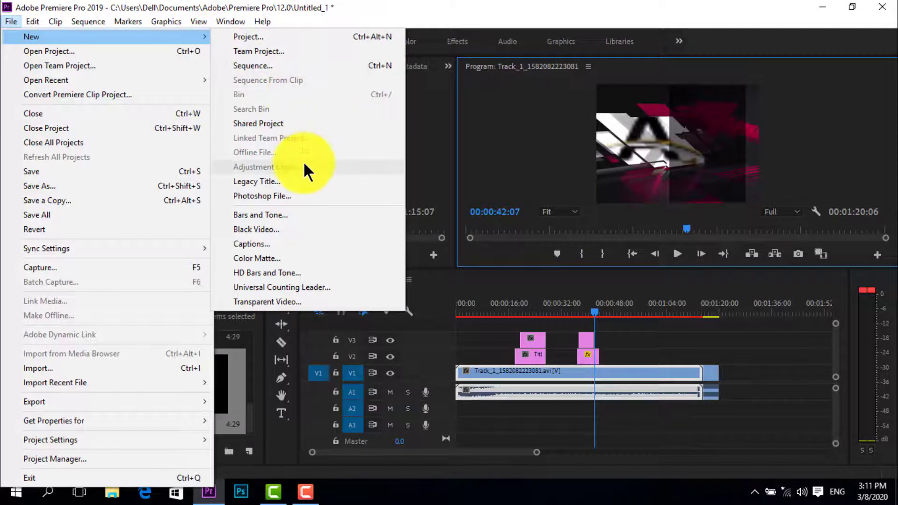
{"action": "left_click", "coordinate": [275, 239]}
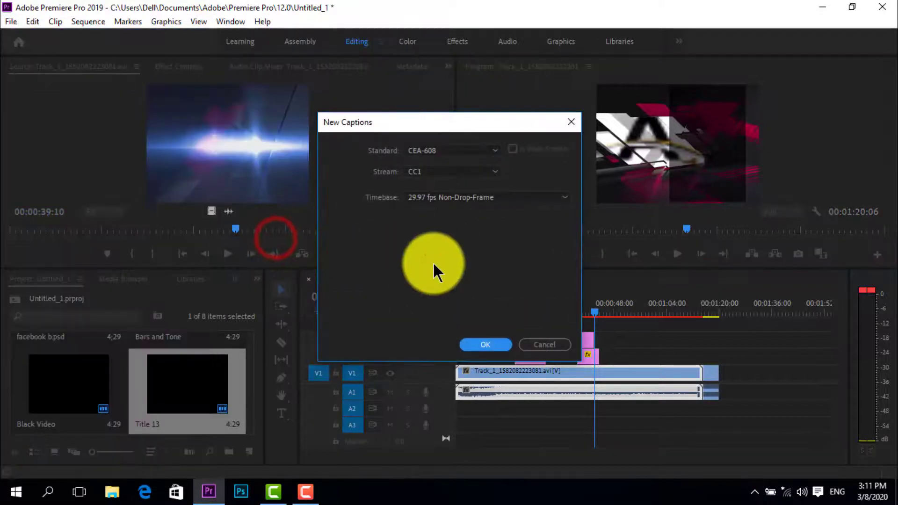
{"action": "left_click", "coordinate": [499, 349]}
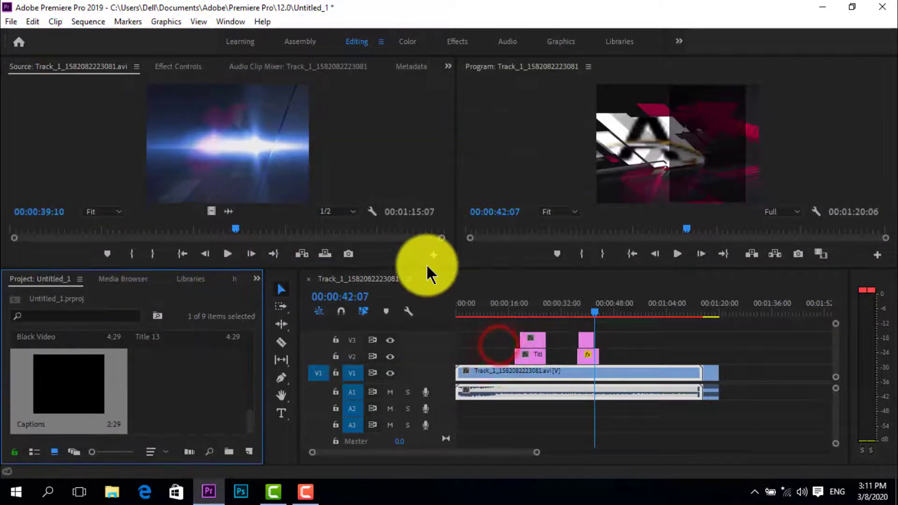
{"action": "left_click_drag", "start_coordinate": [21, 388], "coordinate": [609, 356]}
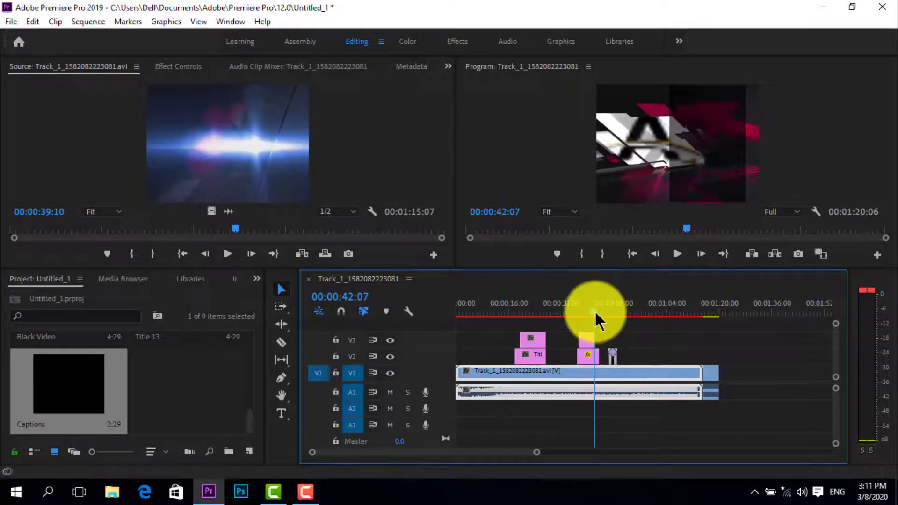
Extend the Captions clip on V2 to about 00:00:58 and play the sequence from 00:00:47:29
{"action": "left_click_drag", "start_coordinate": [594, 312], "coordinate": [612, 319]}
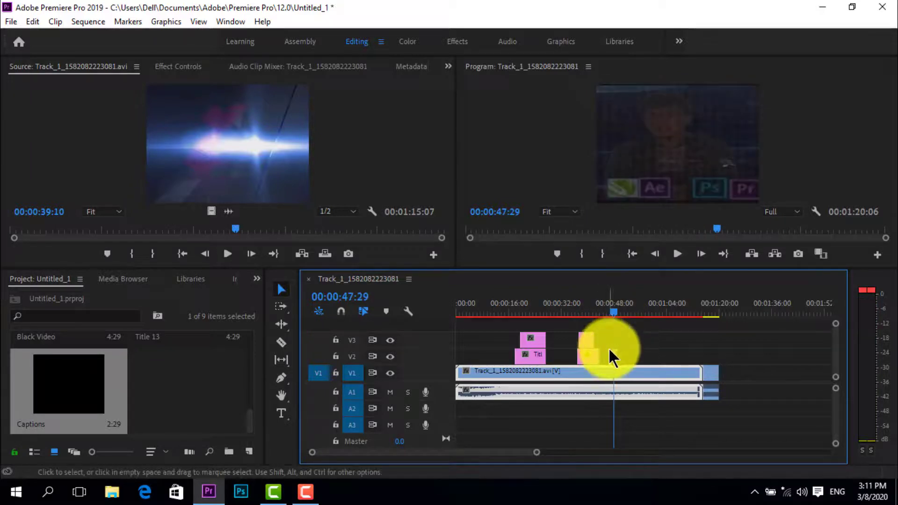
{"action": "left_click_drag", "start_coordinate": [618, 356], "coordinate": [647, 358]}
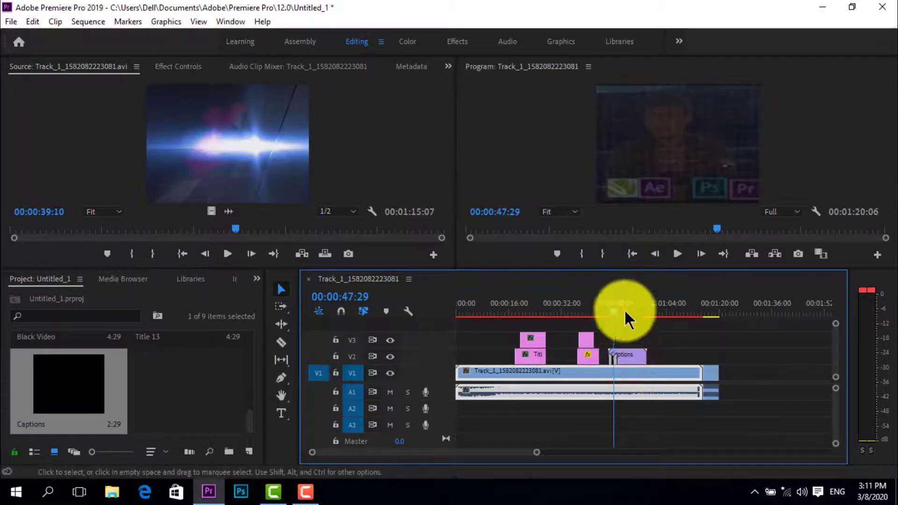
{"action": "left_click", "coordinate": [677, 255]}
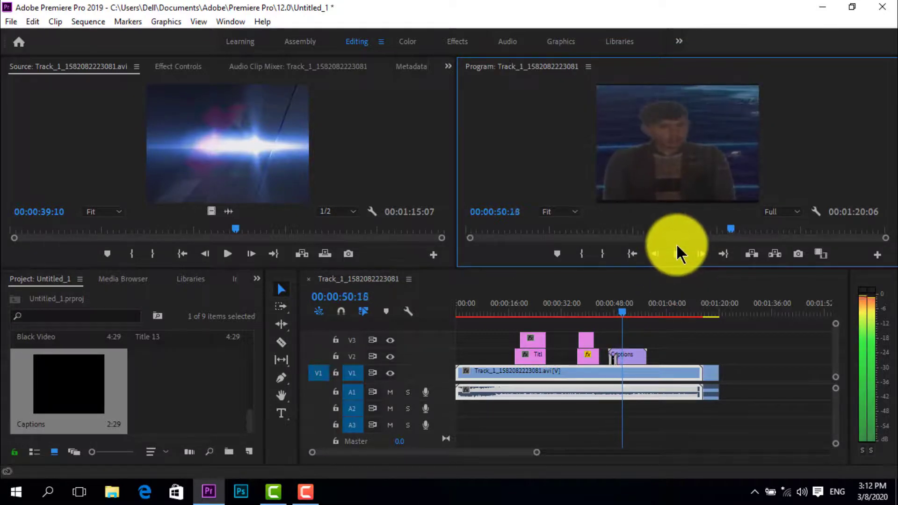
{"action": "left_click", "coordinate": [677, 253]}
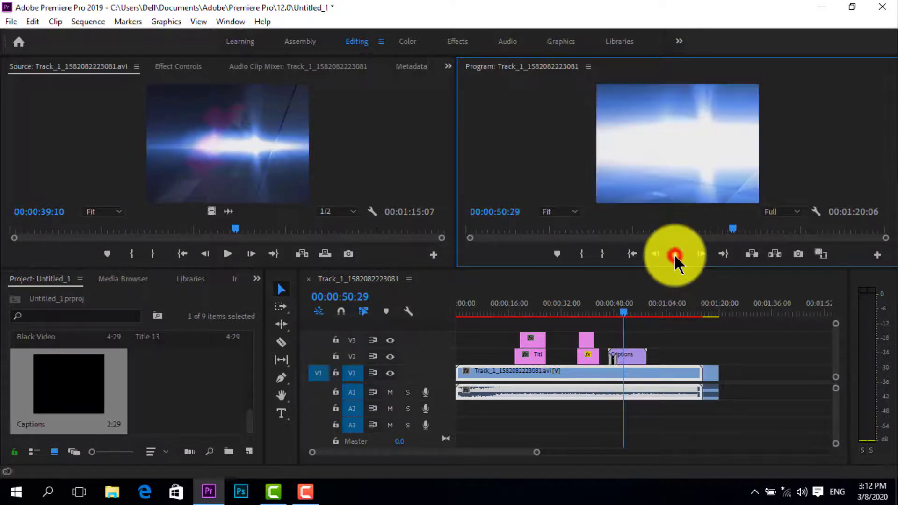
Create a 720 × 480 color matte in red E63939 named Color Matte and place it on V1 at about 00:01:23
{"action": "left_click", "coordinate": [11, 22]}
{"action": "mouse_move", "coordinate": [204, 39]}
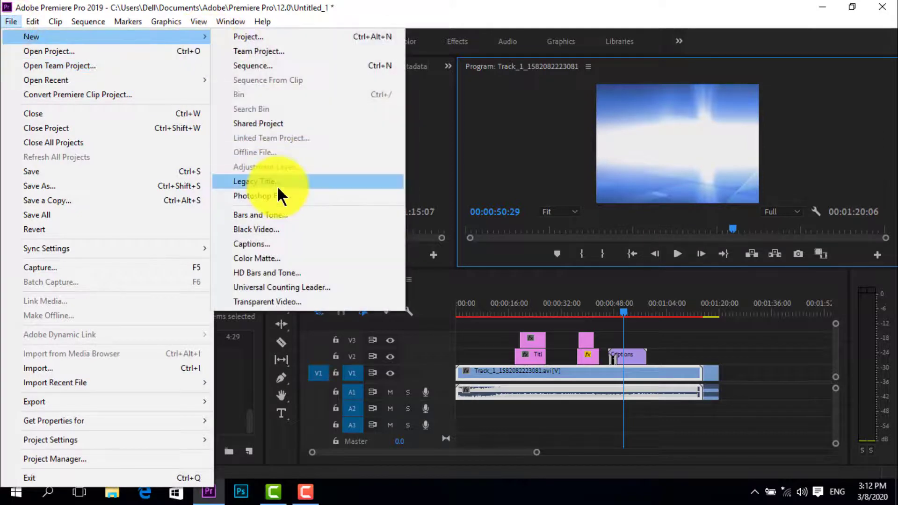
{"action": "left_click", "coordinate": [262, 258]}
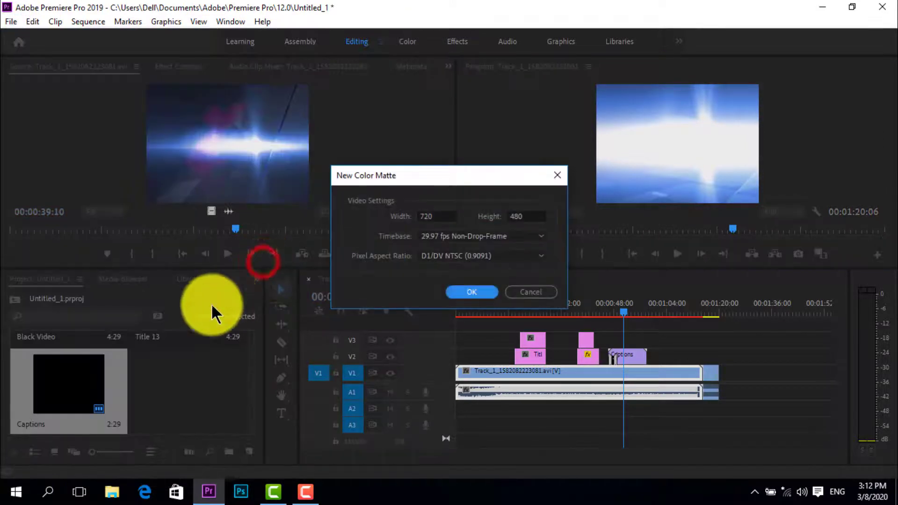
{"action": "left_click", "coordinate": [472, 291]}
{"action": "left_click_drag", "start_coordinate": [412, 274], "coordinate": [428, 334]}
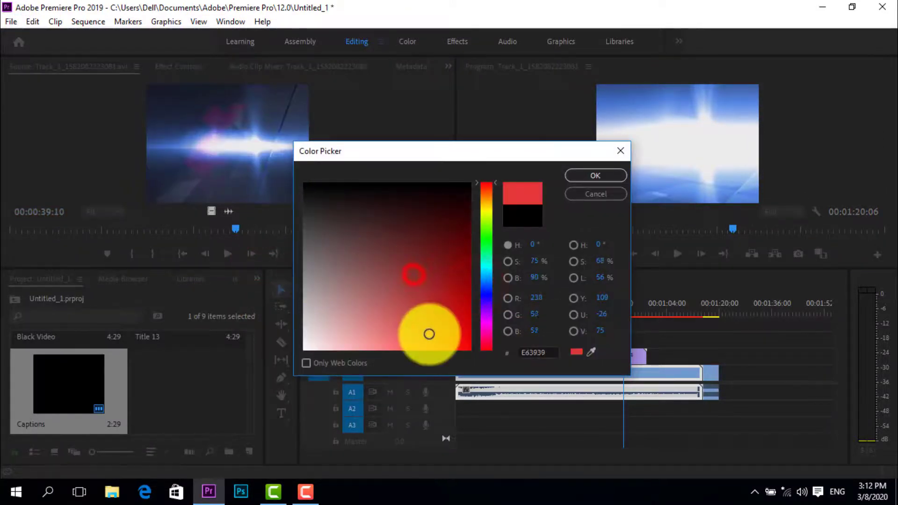
{"action": "left_click", "coordinate": [596, 174]}
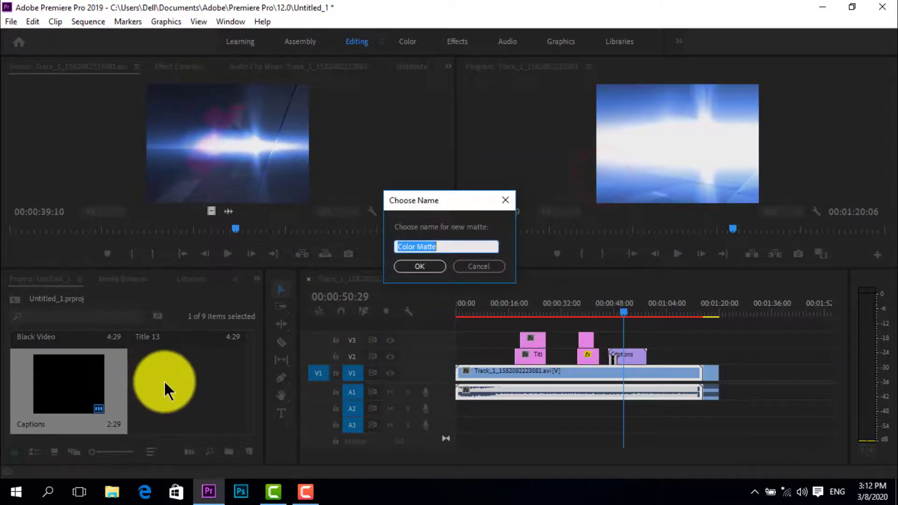
{"action": "left_click", "coordinate": [422, 263]}
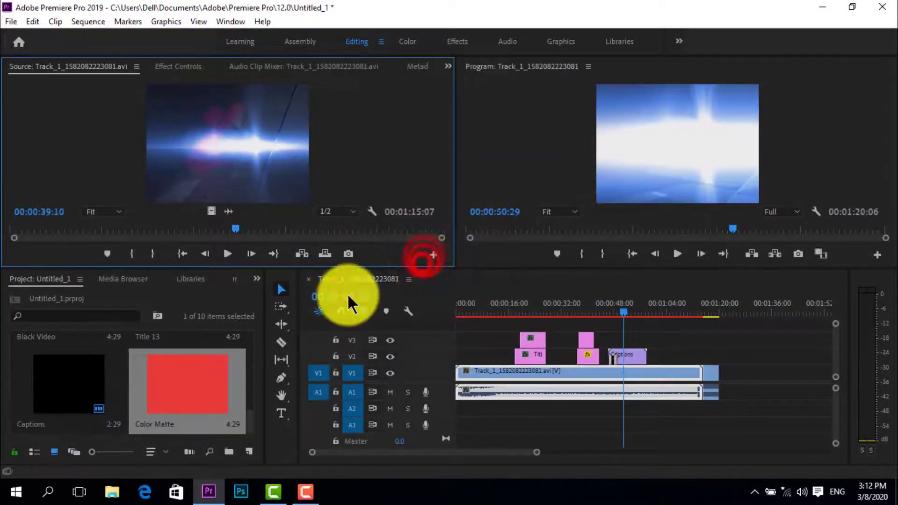
{"action": "left_click_drag", "start_coordinate": [177, 391], "coordinate": [736, 373]}
{"action": "left_click_drag", "start_coordinate": [626, 318], "coordinate": [738, 337]}
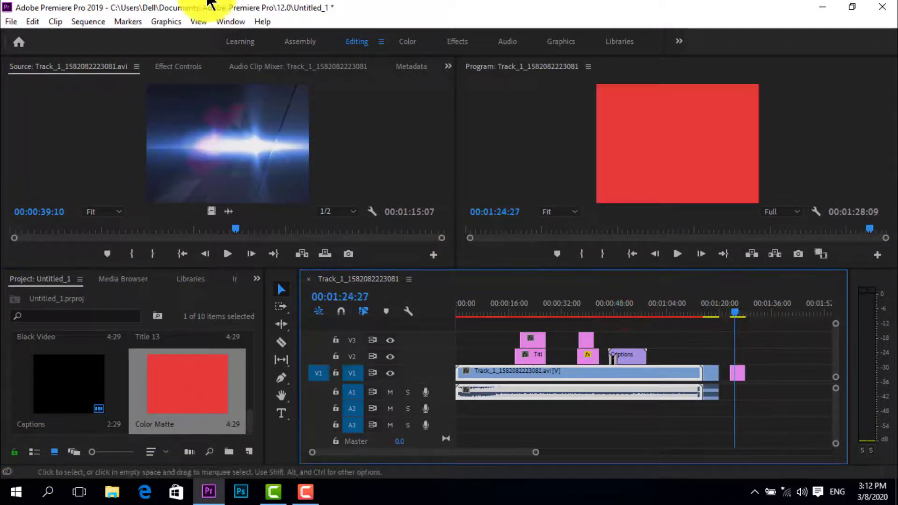
Create a 720 × 480 HD Bars and Tone item at 29.97 fps with 48000 Hz audio and place it on V1 at about 00:01:30
{"action": "left_click", "coordinate": [11, 21]}
{"action": "mouse_move", "coordinate": [208, 34]}
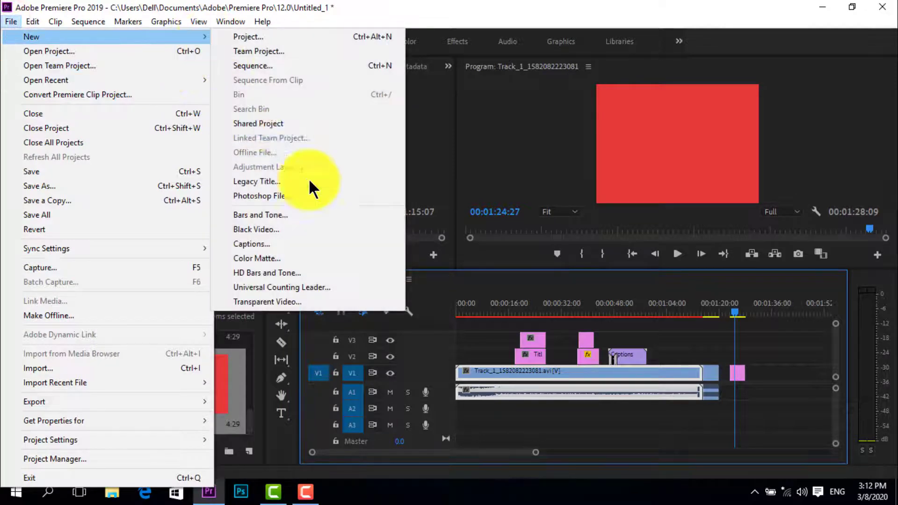
{"action": "left_click", "coordinate": [281, 272]}
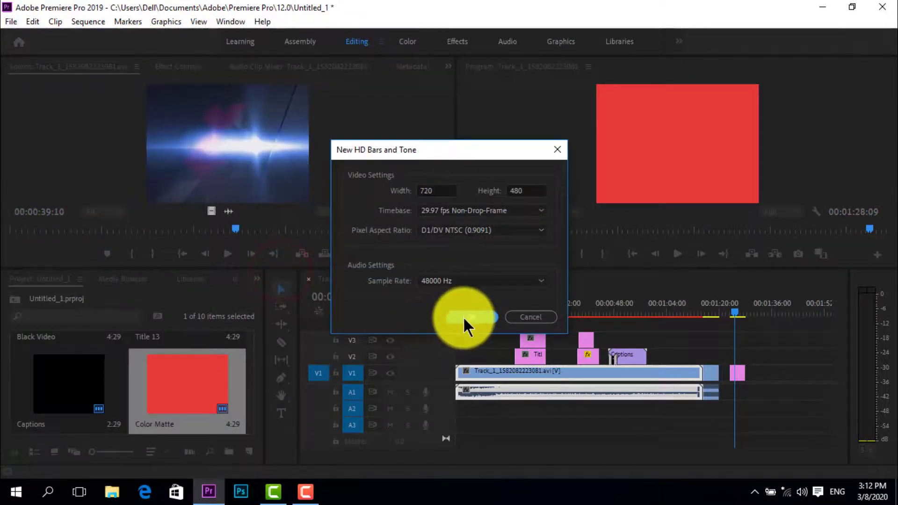
{"action": "left_click", "coordinate": [464, 316]}
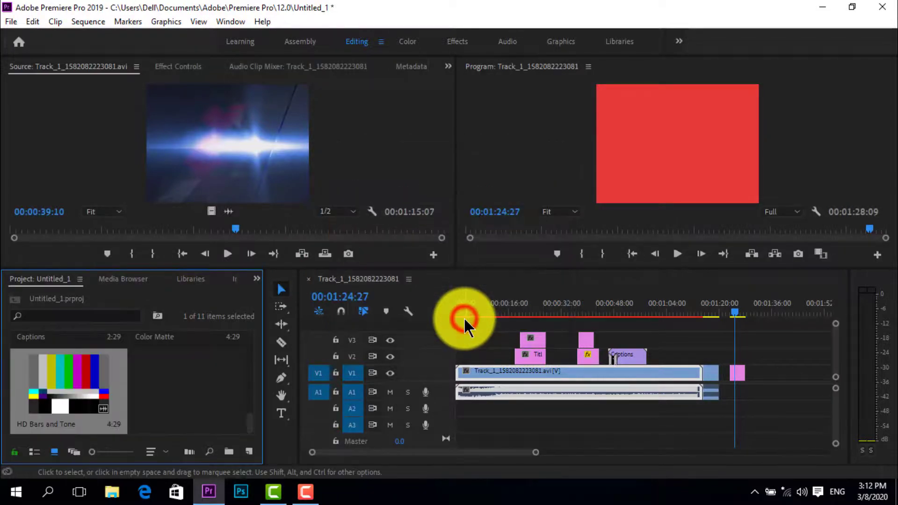
{"action": "left_click_drag", "start_coordinate": [68, 372], "coordinate": [753, 379]}
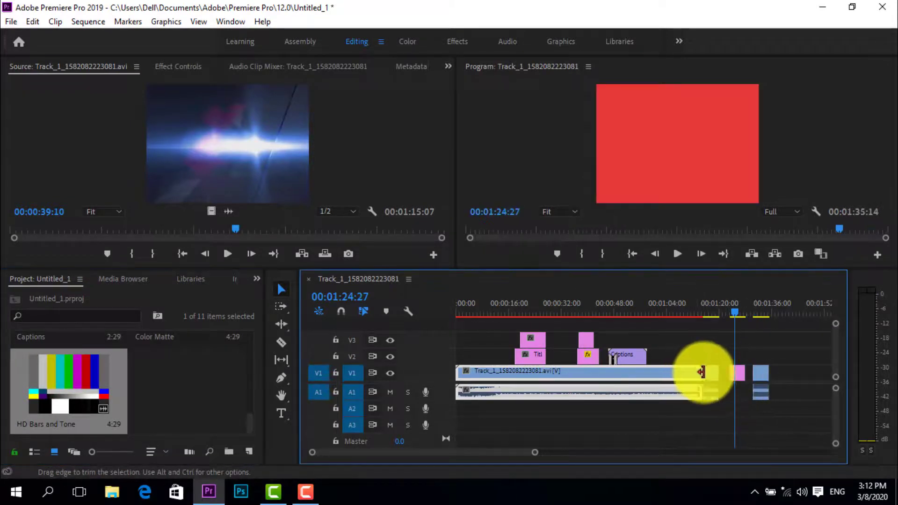
Move the Color Matte clip to V2 at about 00:01:41 and the HD Bars and Tone clip to about 00:01:22 on V1
{"action": "left_click", "coordinate": [742, 372]}
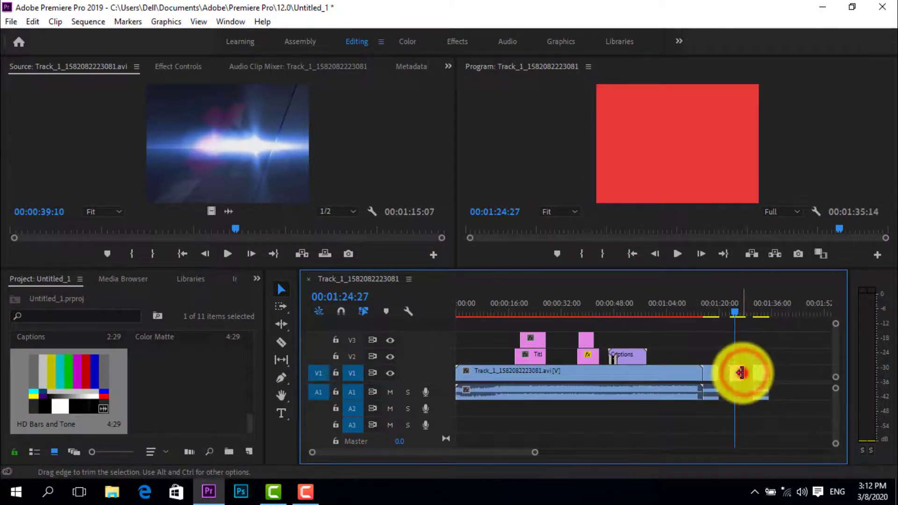
{"action": "mouse_move", "coordinate": [738, 373]}
{"action": "left_mouse_down"}
{"action": "mouse_move", "coordinate": [796, 360]}
{"action": "mouse_move", "coordinate": [737, 371]}
{"action": "mouse_move", "coordinate": [733, 364]}
{"action": "left_mouse_up"}
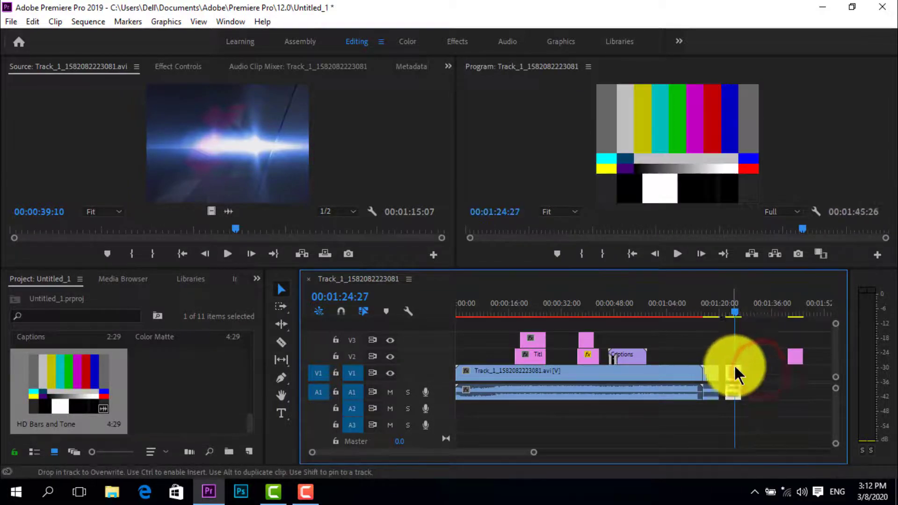
Play the sequence from 00:01:21:26 into the HD Bars and Tone clip
{"action": "left_click", "coordinate": [725, 312]}
{"action": "left_click", "coordinate": [674, 256]}
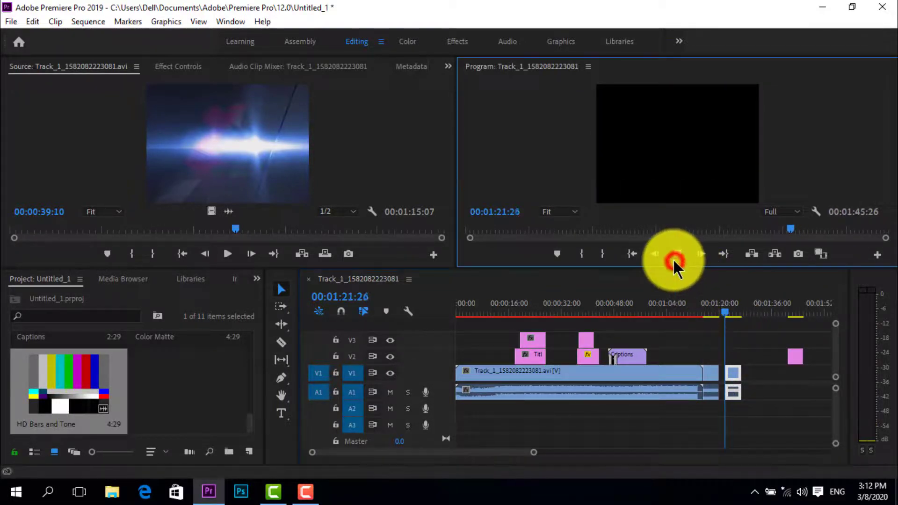
{"action": "left_click", "coordinate": [672, 258]}
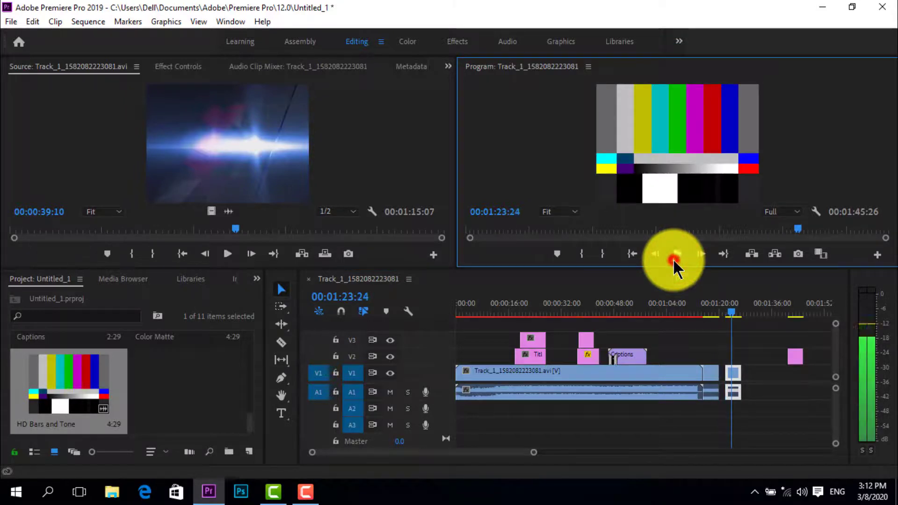
Create a 720 × 480 Universal Counting Leader at 29.97 fps with the default colors and place it on V1 at about 00:01:27
{"action": "left_click", "coordinate": [7, 21]}
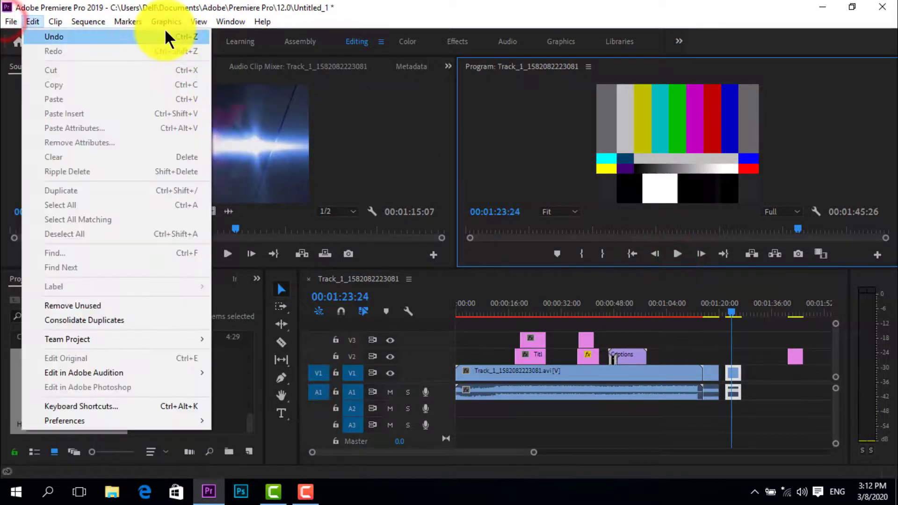
{"action": "left_click", "coordinate": [9, 19]}
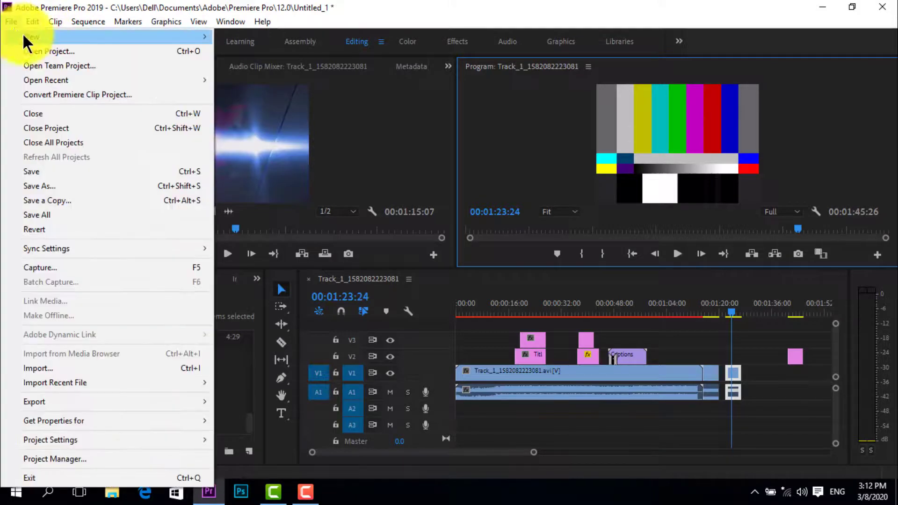
{"action": "mouse_move", "coordinate": [206, 41]}
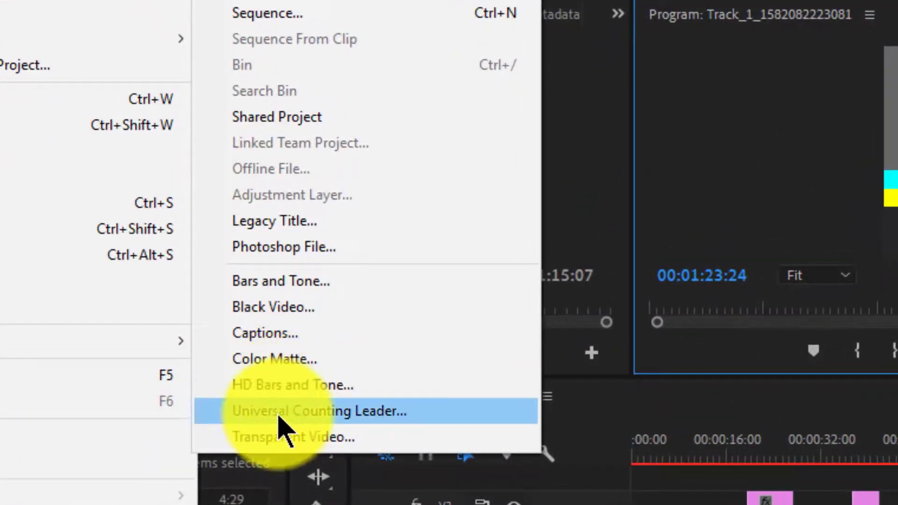
{"action": "left_click", "coordinate": [277, 411]}
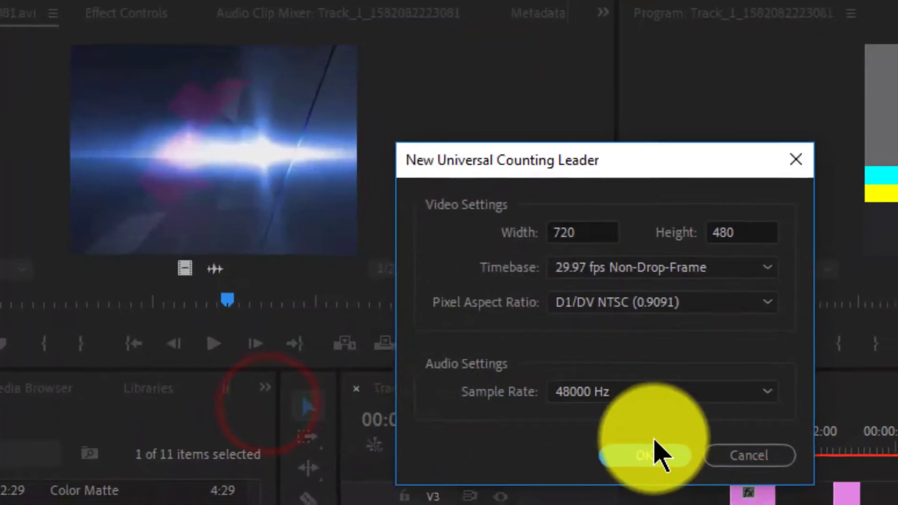
{"action": "left_click", "coordinate": [633, 458]}
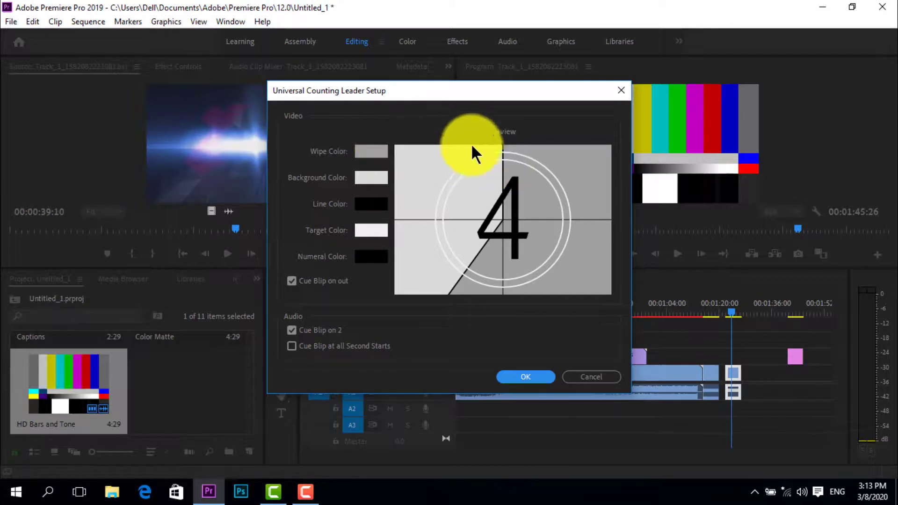
{"action": "left_click", "coordinate": [502, 133]}
{"action": "left_click", "coordinate": [520, 225]}
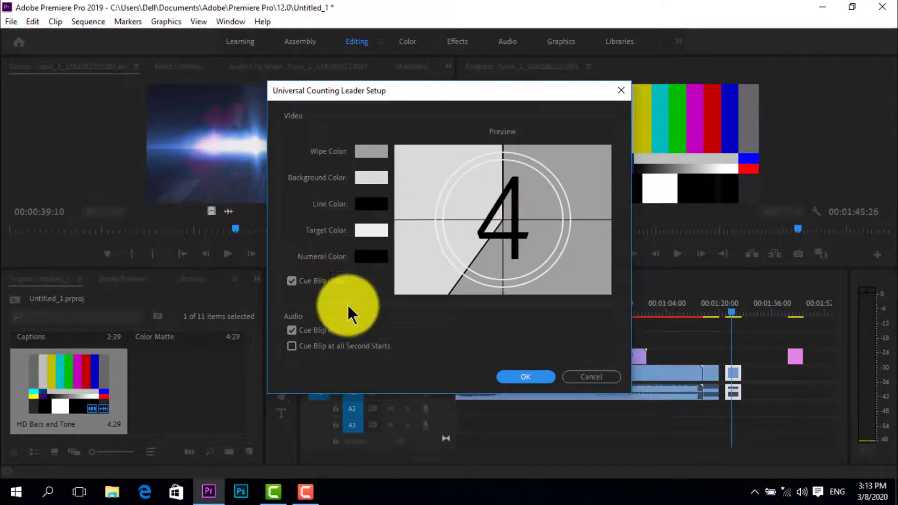
{"action": "left_click", "coordinate": [363, 230]}
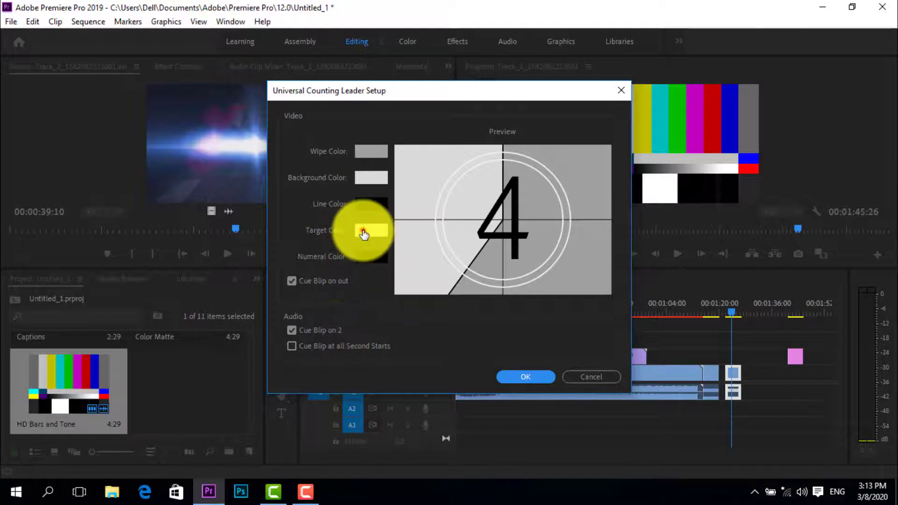
{"action": "left_click", "coordinate": [602, 189]}
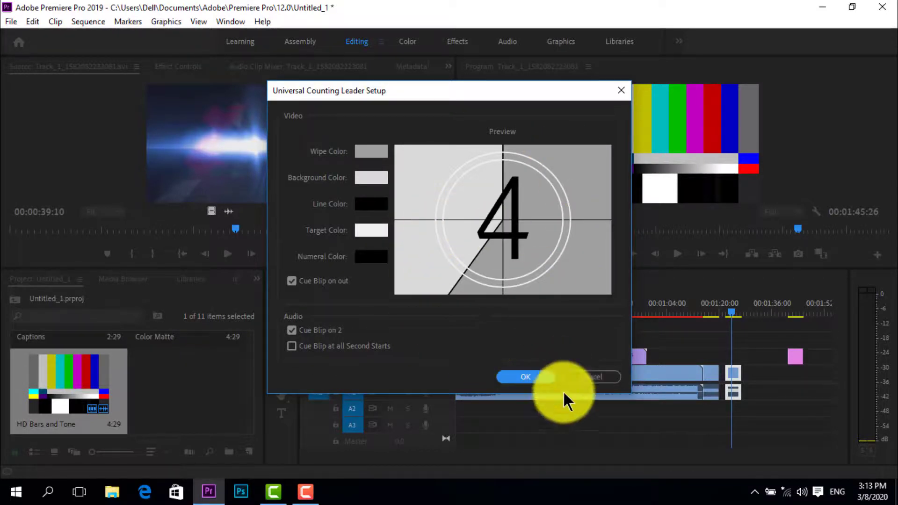
{"action": "left_click", "coordinate": [518, 376]}
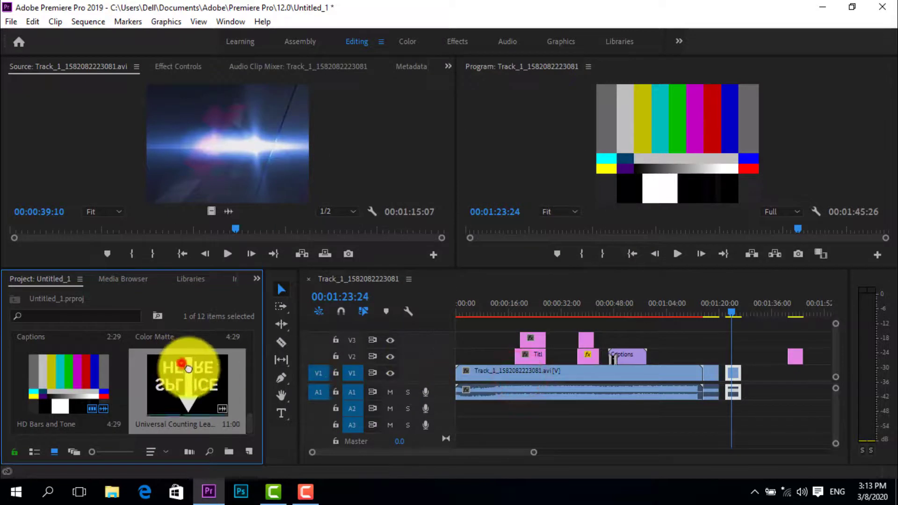
{"action": "left_click_drag", "start_coordinate": [180, 374], "coordinate": [745, 395]}
Play the sequence from 00:01:27:15 through the Universal Counting Leader clip
{"action": "left_click", "coordinate": [677, 254]}
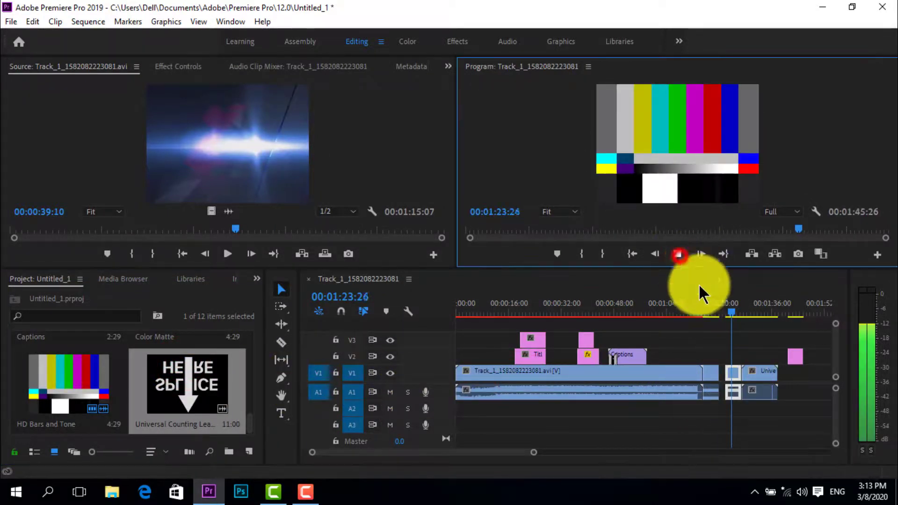
{"action": "left_click", "coordinate": [743, 311]}
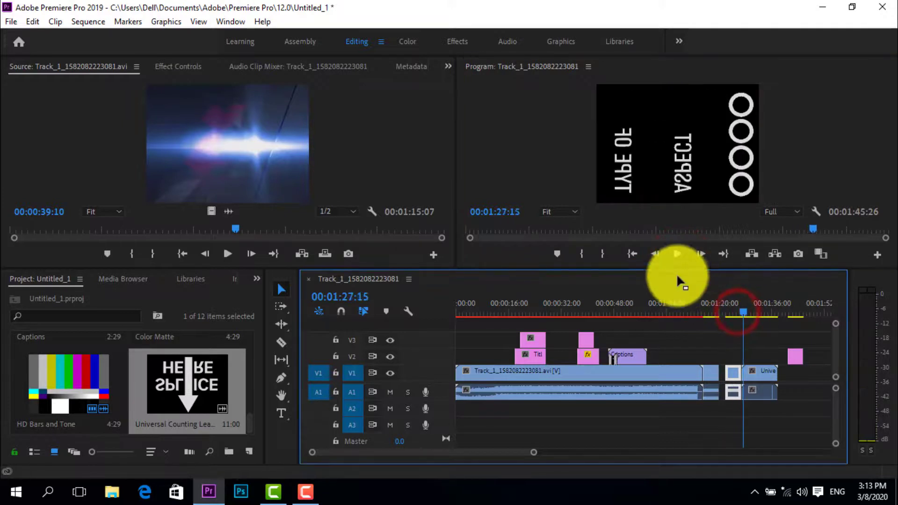
{"action": "left_click", "coordinate": [676, 258]}
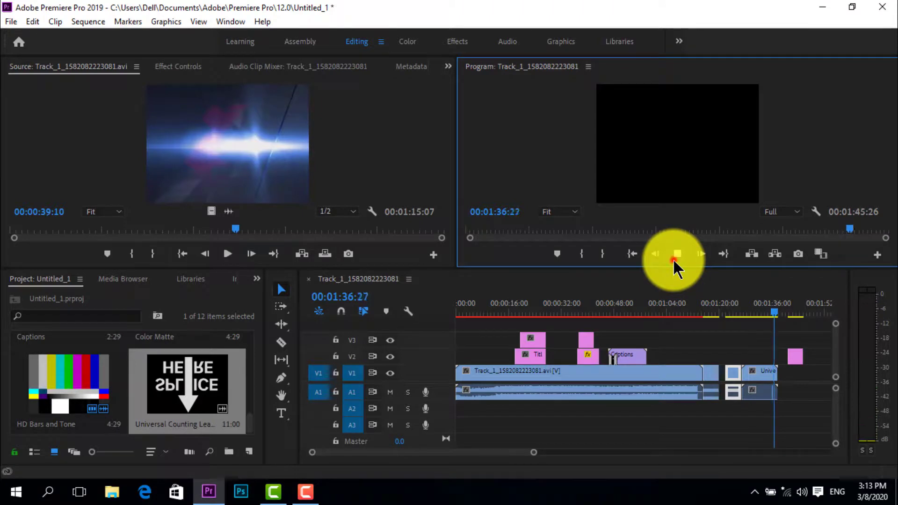
{"action": "left_click", "coordinate": [672, 258]}
Create a 720 × 480 Transparent Video at 29.97 fps, place it on V2 at about 00:01:11 and select it with the playhead at 00:01:12:28
{"action": "left_click", "coordinate": [11, 21]}
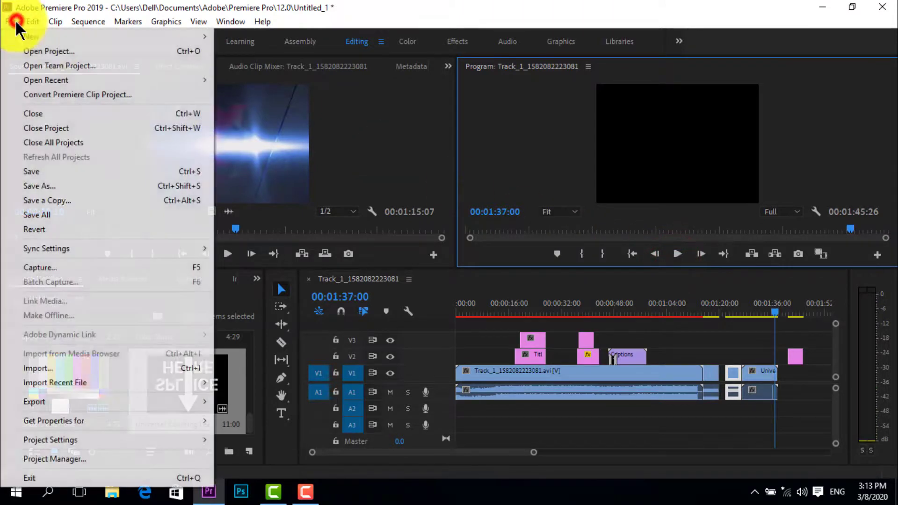
{"action": "mouse_move", "coordinate": [33, 22]}
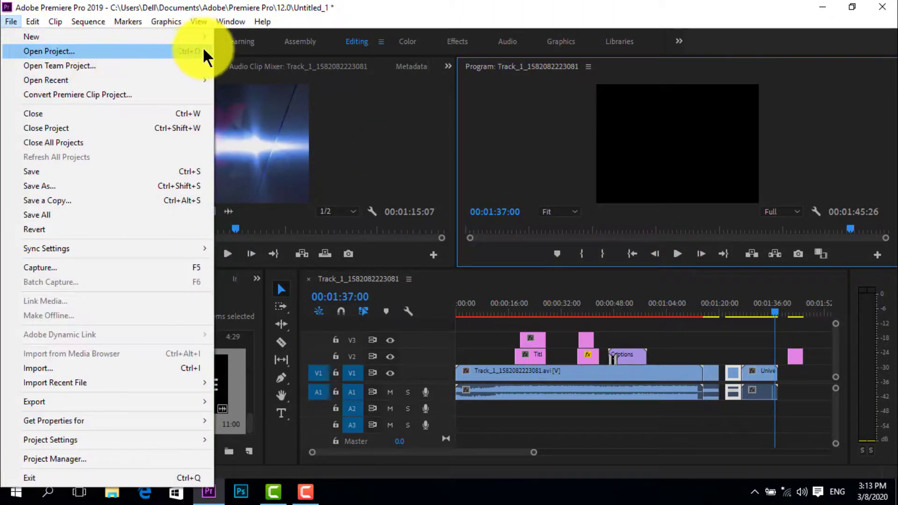
{"action": "mouse_move", "coordinate": [207, 41]}
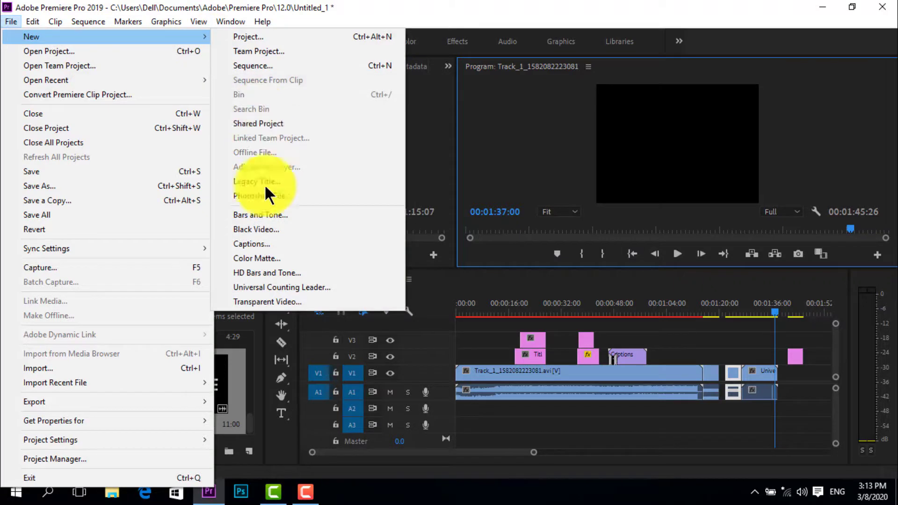
{"action": "left_click", "coordinate": [260, 305]}
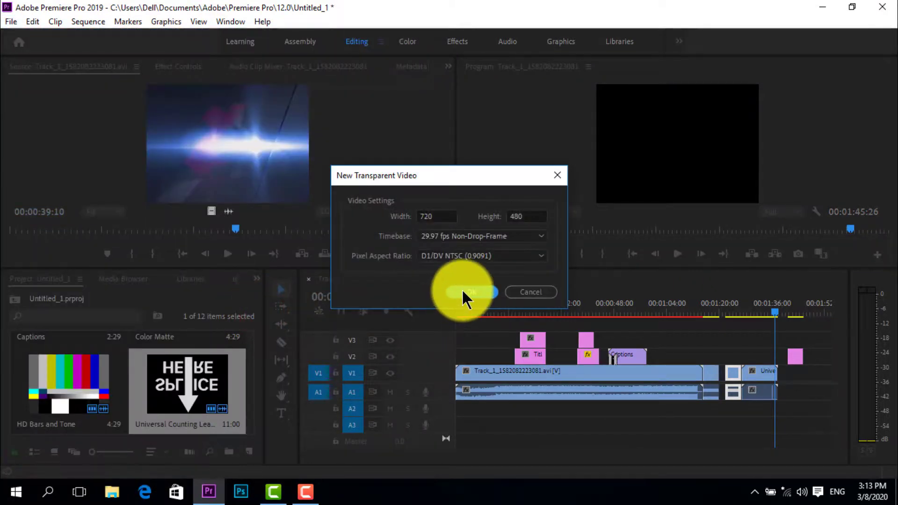
{"action": "left_click", "coordinate": [461, 290]}
{"action": "left_click_drag", "start_coordinate": [35, 379], "coordinate": [691, 361]}
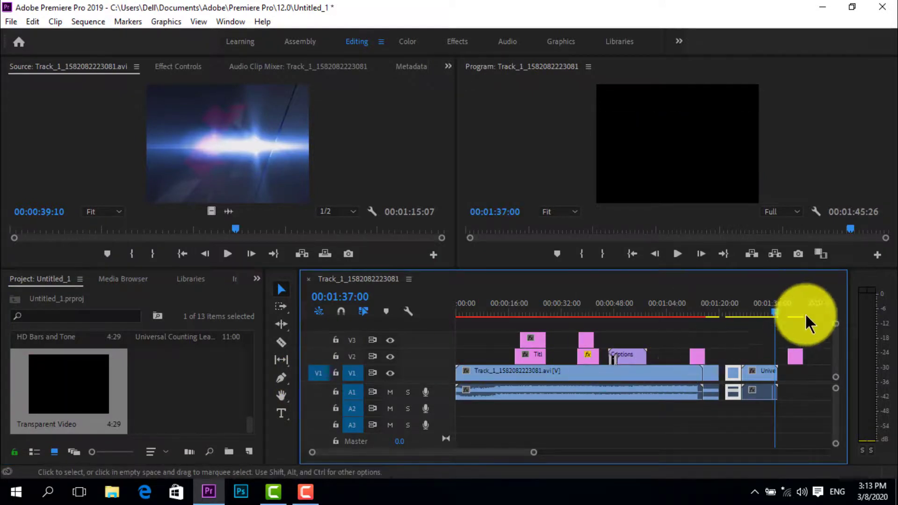
{"action": "left_click_drag", "start_coordinate": [778, 316], "coordinate": [692, 316]}
{"action": "left_click", "coordinate": [697, 356]}
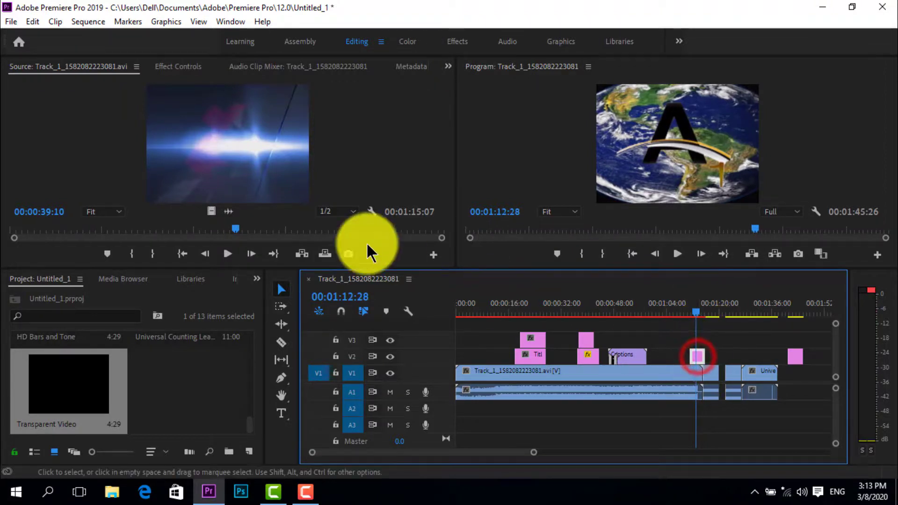
{"action": "left_click", "coordinate": [11, 21]}
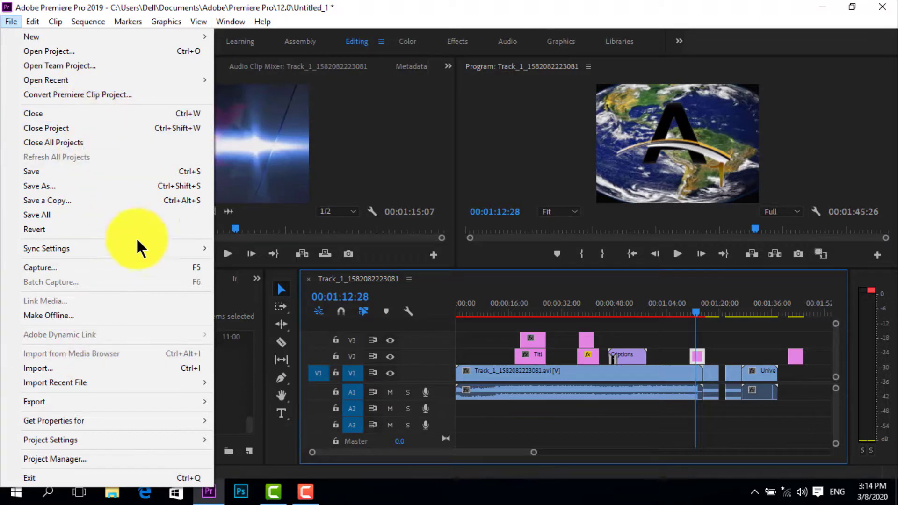
{"action": "mouse_move", "coordinate": [53, 21]}
{"action": "mouse_move", "coordinate": [88, 21]}
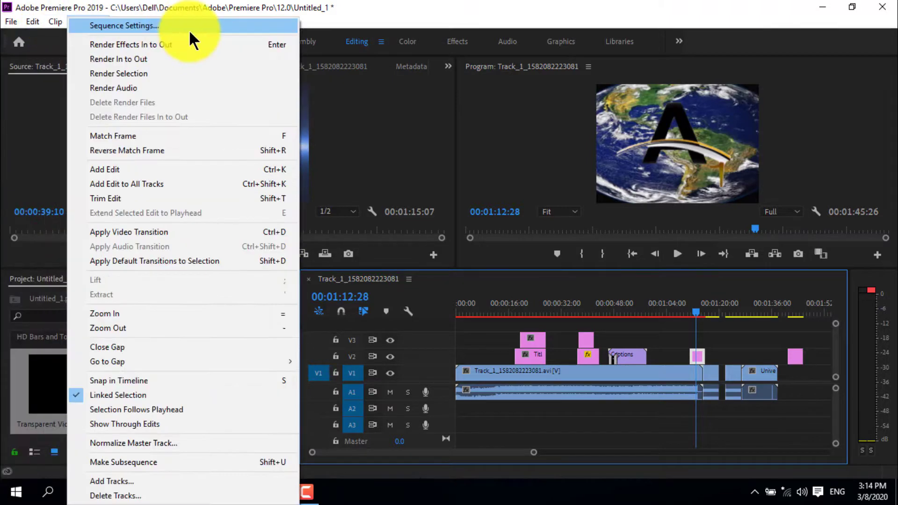
{"action": "left_click", "coordinate": [7, 140]}
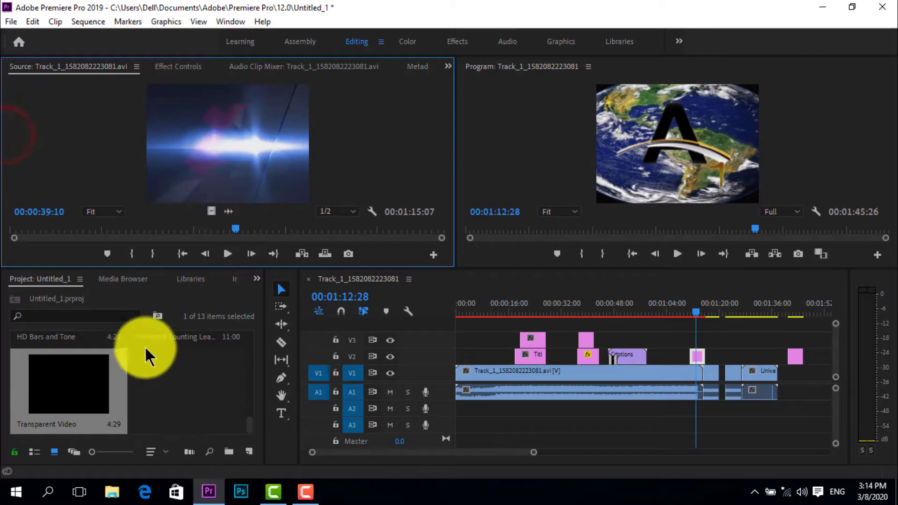
Bring up the effects library and make its search ready for entry
{"action": "left_click", "coordinate": [92, 316]}
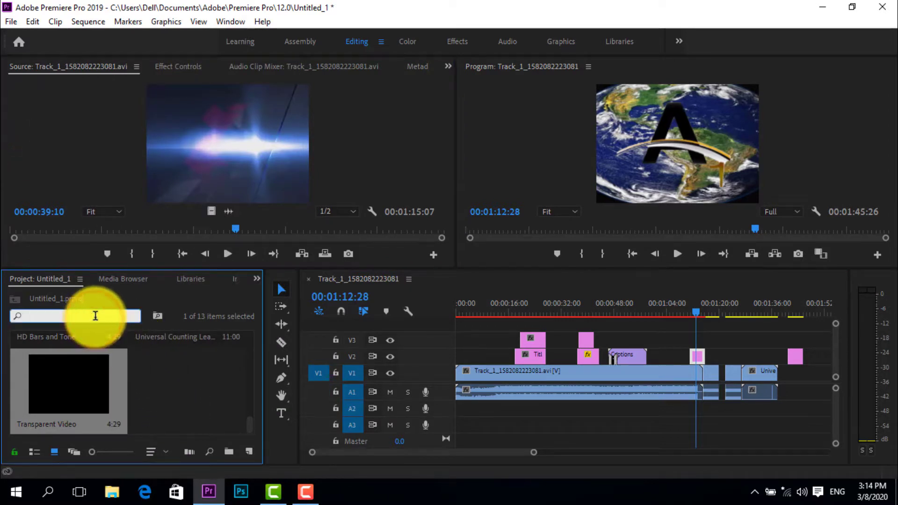
{"action": "left_click", "coordinate": [196, 279]}
{"action": "left_click", "coordinate": [224, 276]}
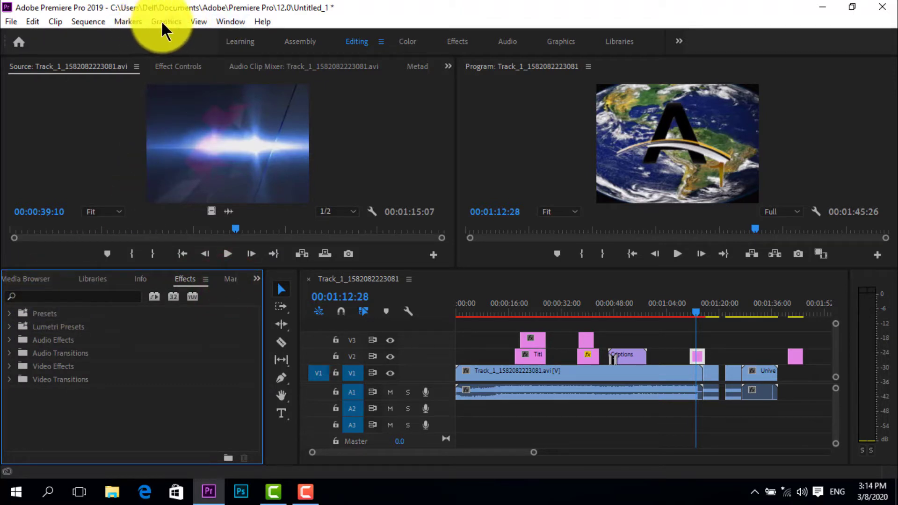
{"action": "left_click", "coordinate": [43, 108]}
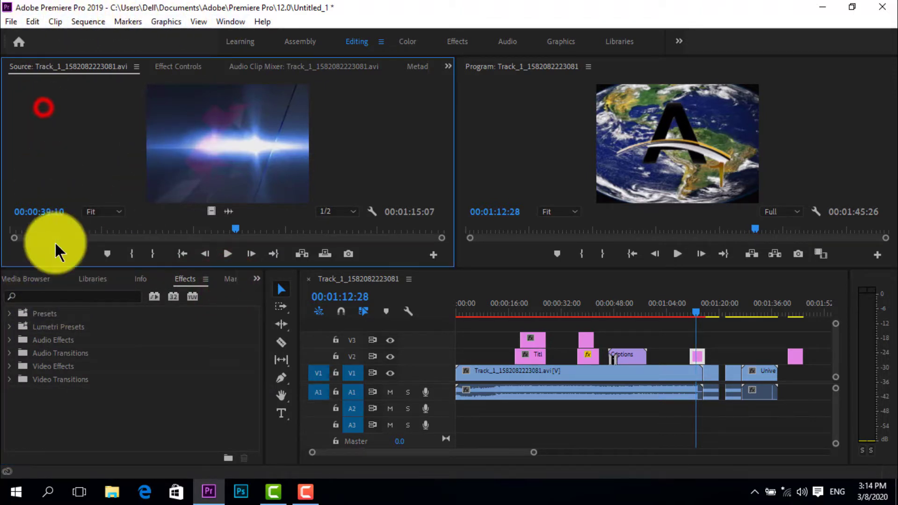
{"action": "left_click", "coordinate": [60, 296]}
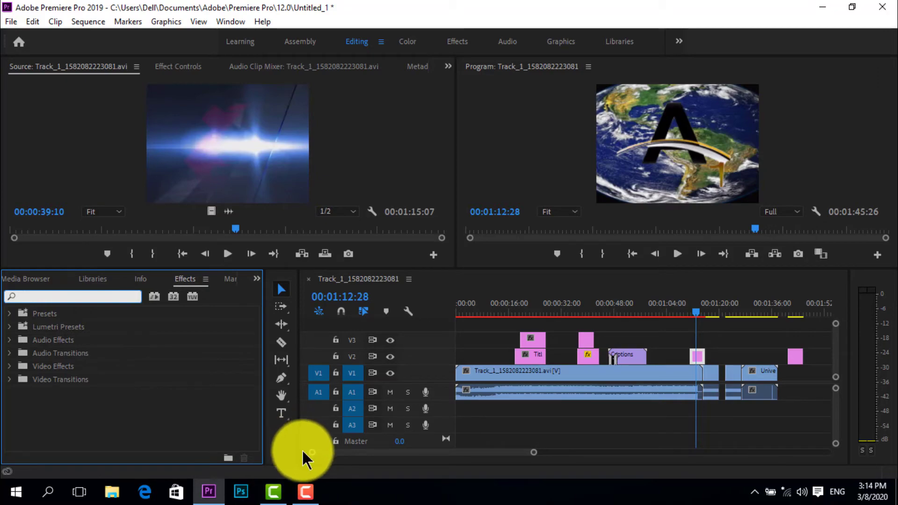
{"action": "mouse_move", "coordinate": [309, 491]}
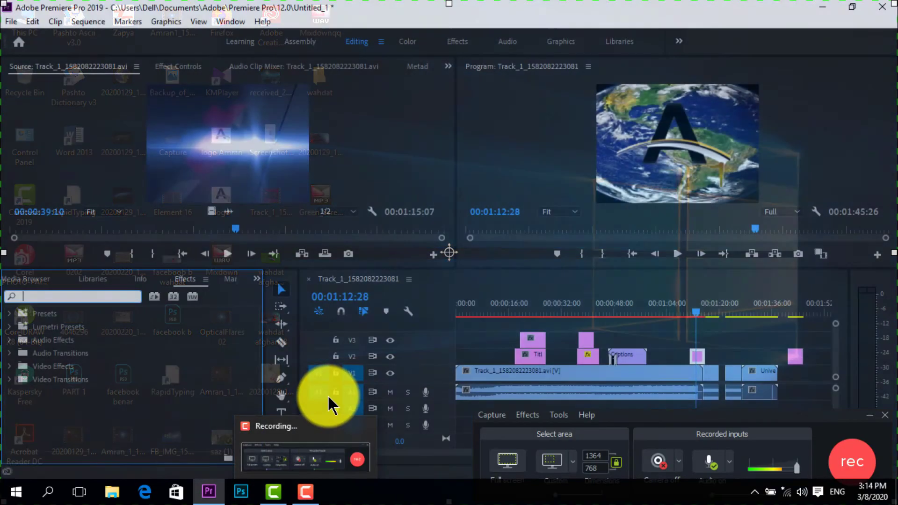